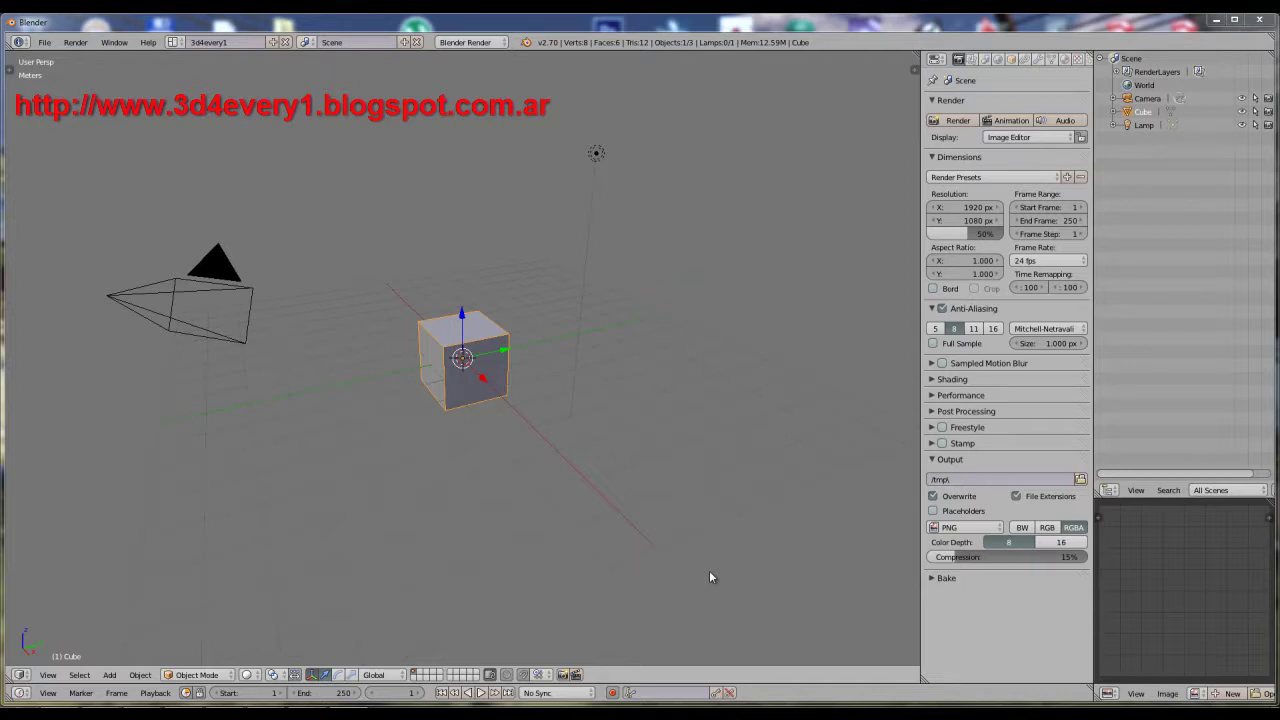
Step: Delete the default cube from the scene
key("x")
left_click(490, 372)
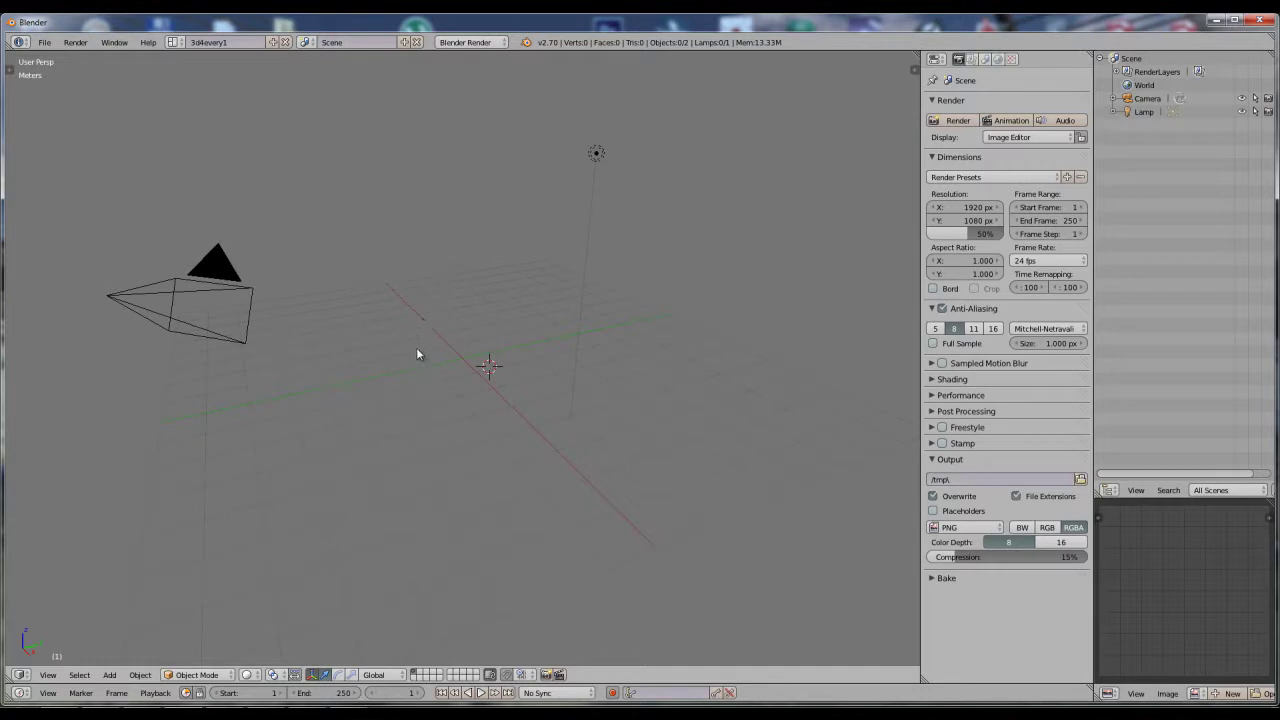
scroll(466, 365, "down", 4)
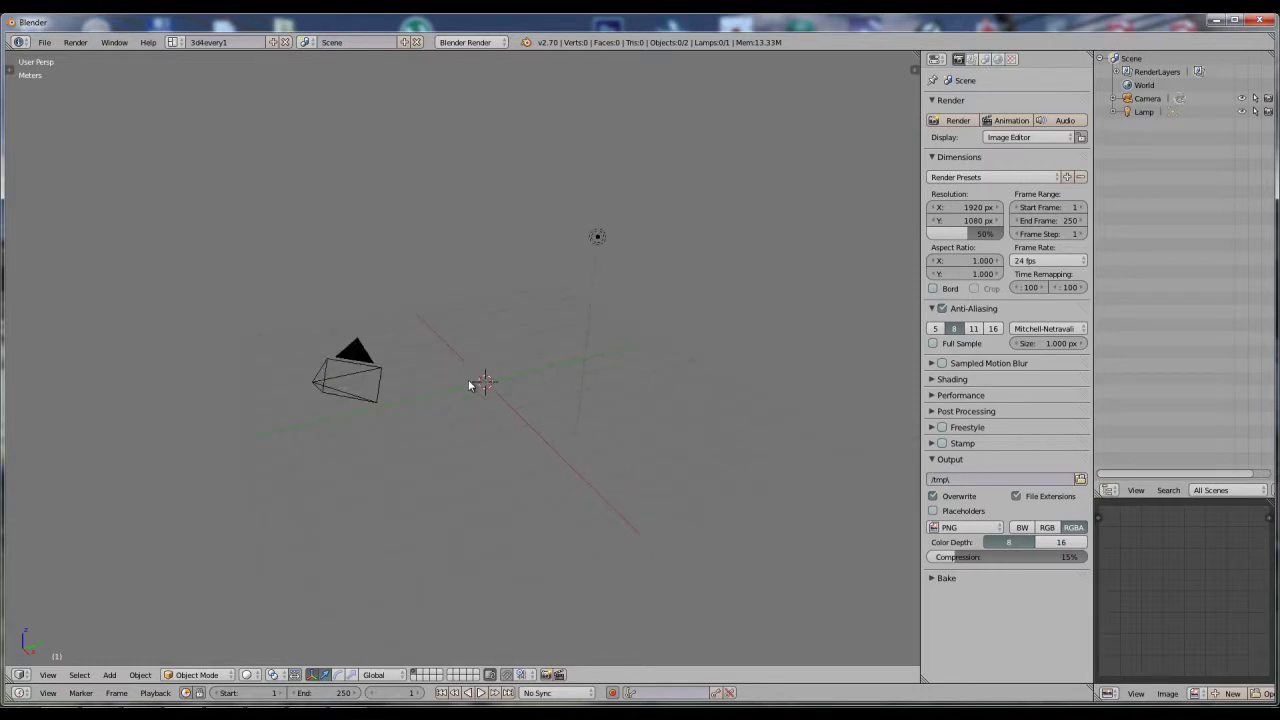
Step: Add a plane mesh and scale it up into a larger ground surface
key("shift+a")
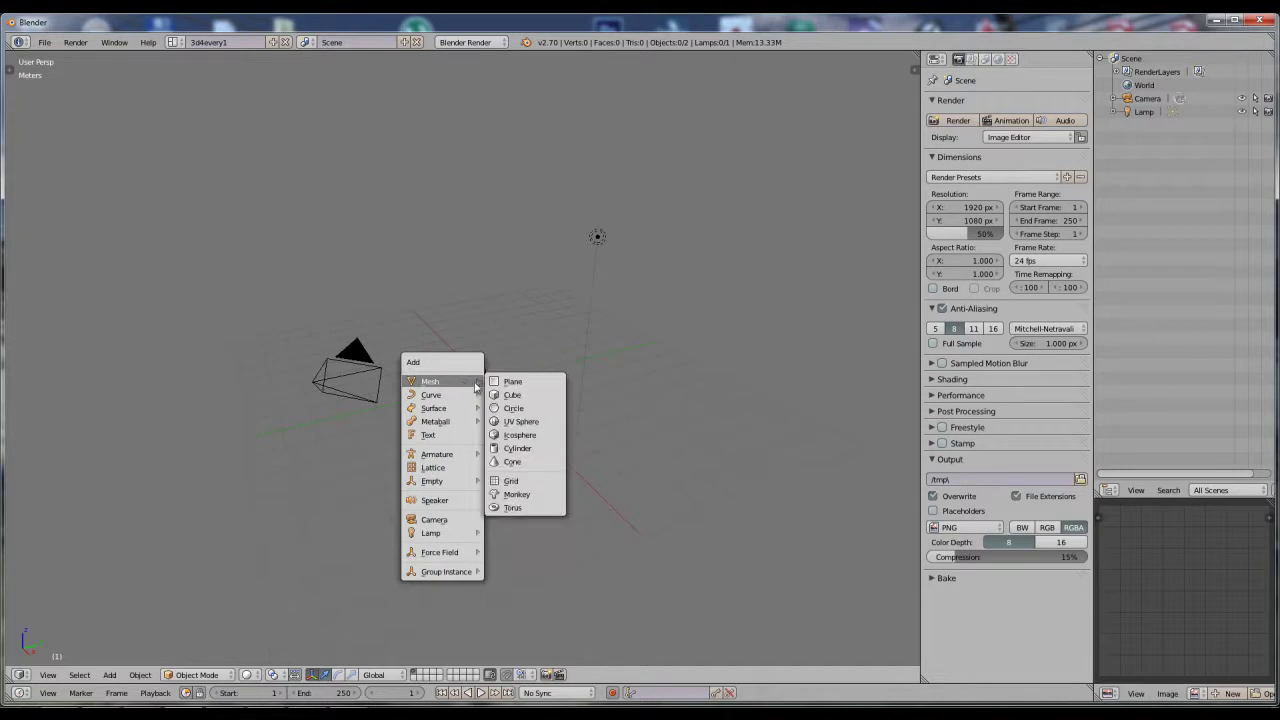
left_click(510, 384)
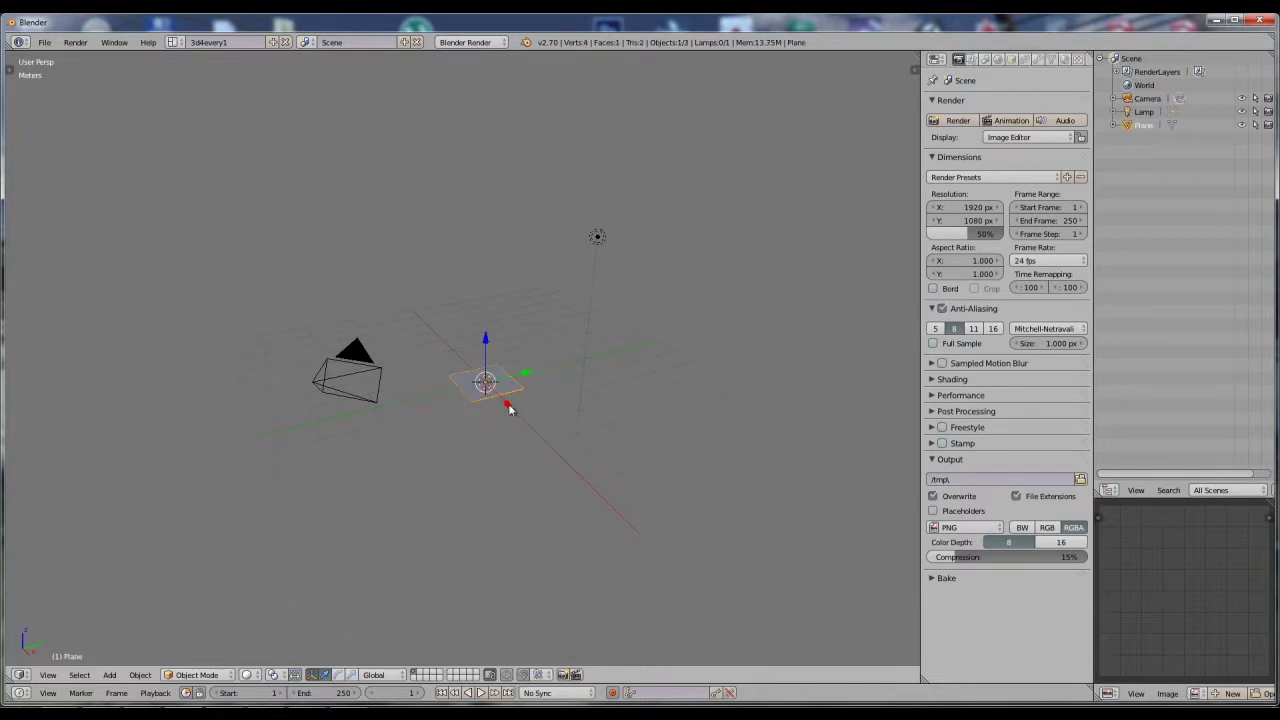
key("s")
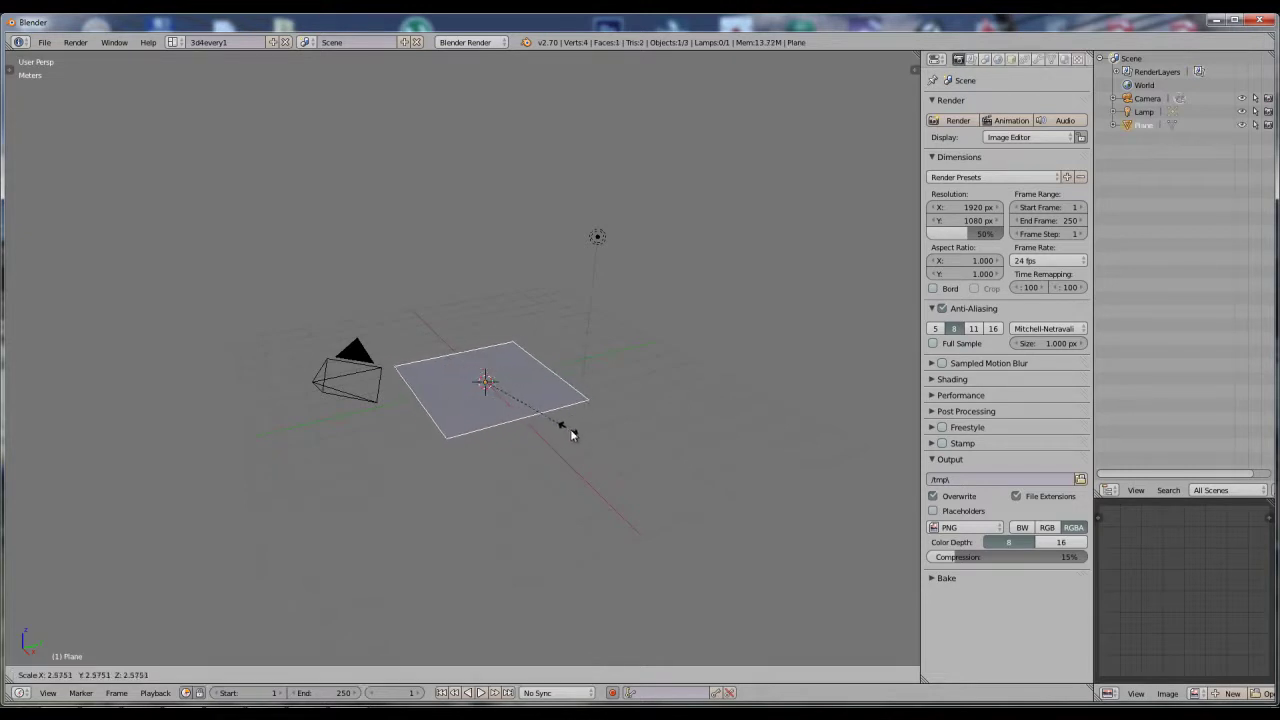
left_click(582, 436)
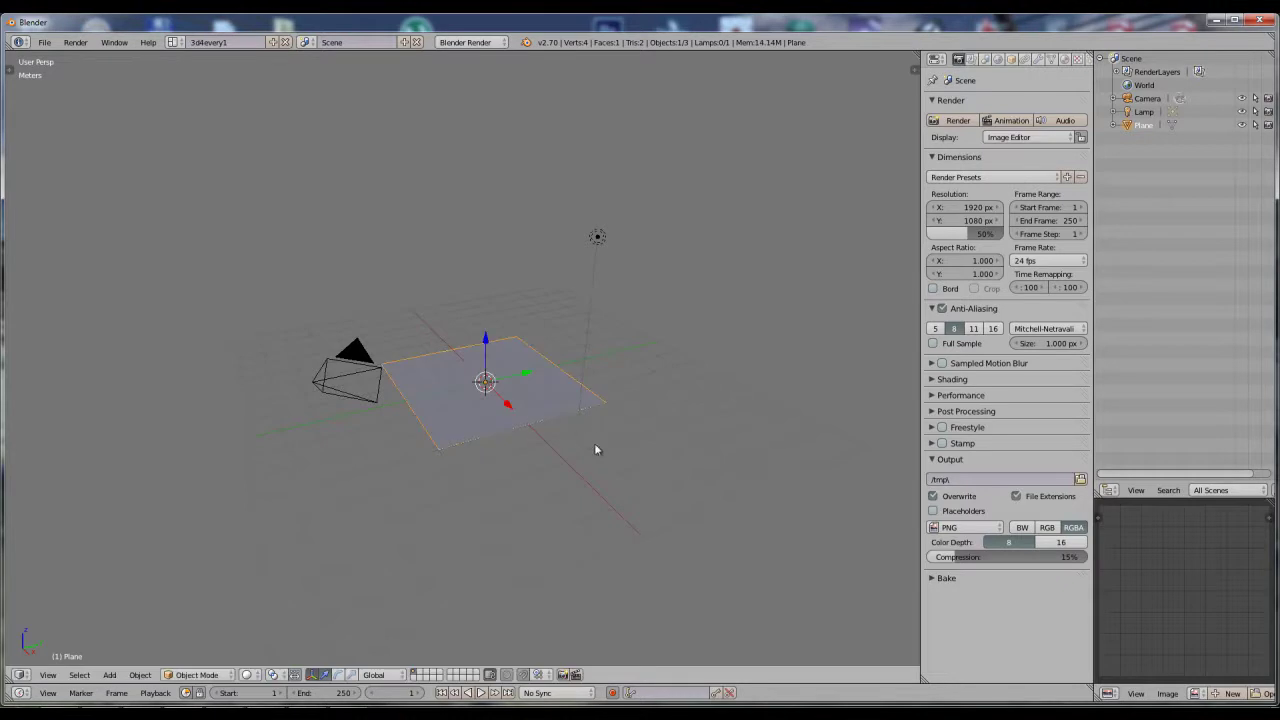
Step: Switch the render engine to Cycles Render from the World settings
left_click(997, 59)
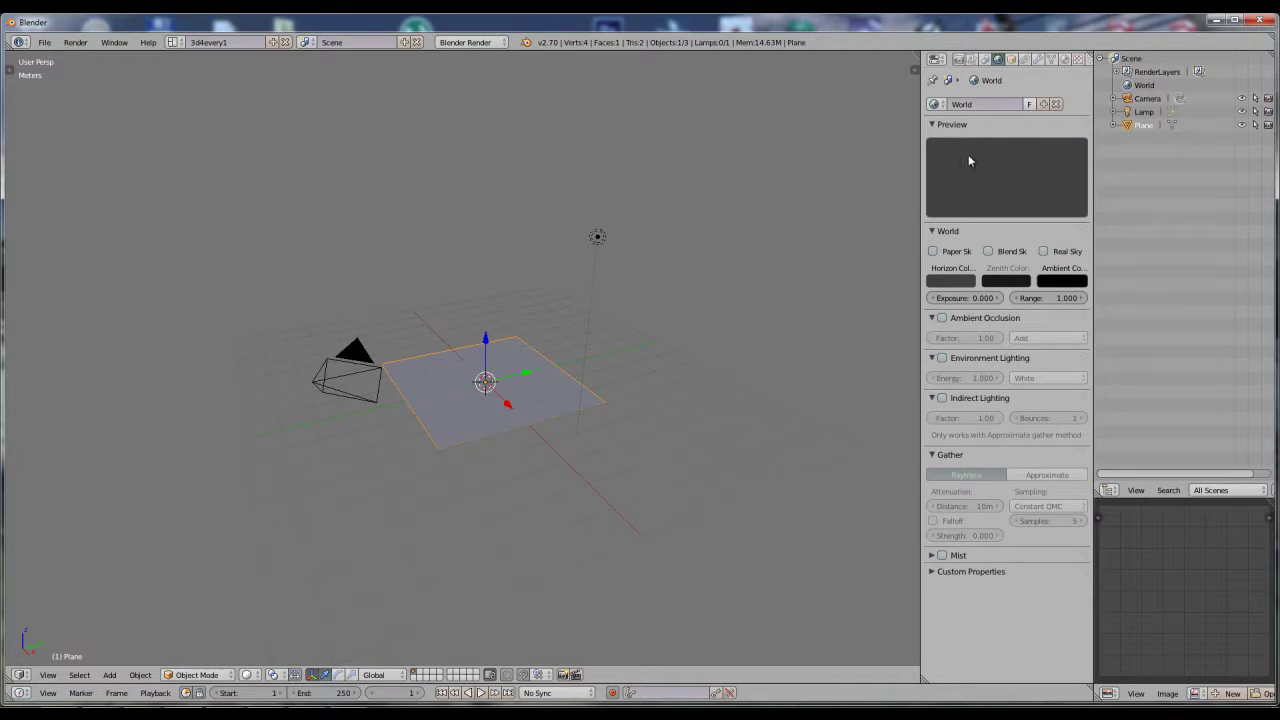
left_click(952, 124)
left_click(470, 42)
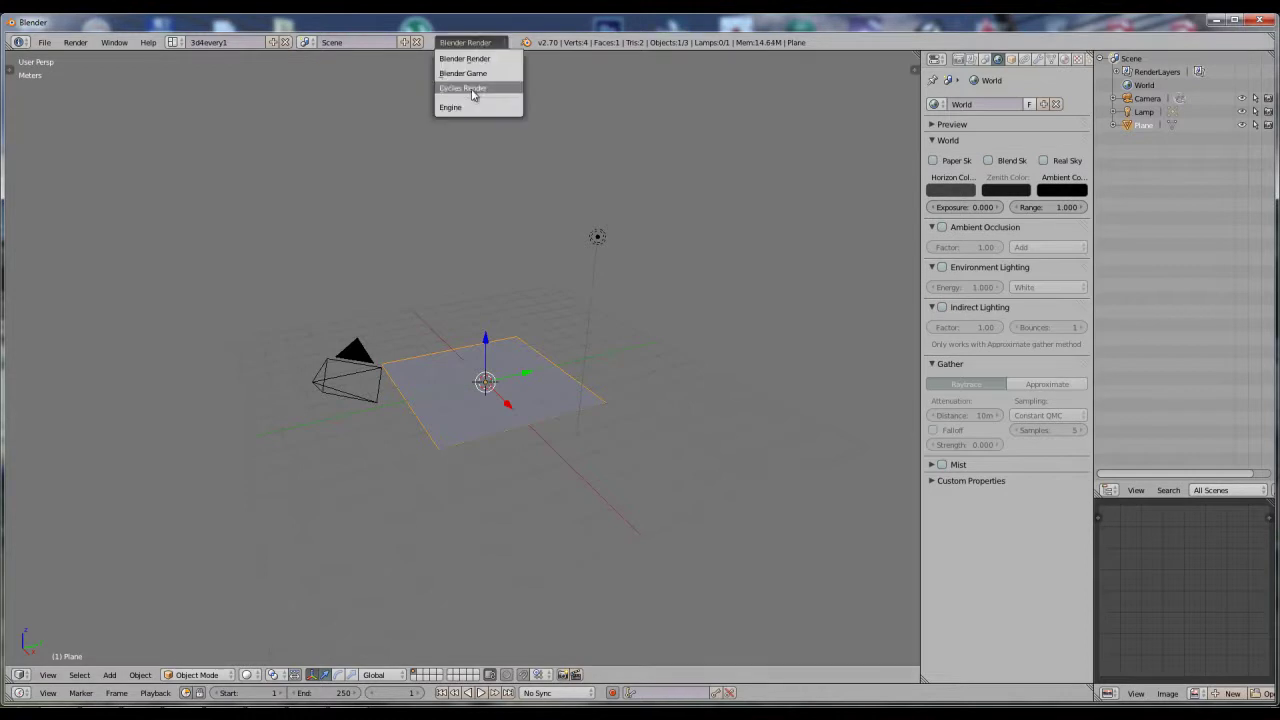
left_click(472, 89)
Step: Set the world Color to an Environment Texture using garden_full.hdr from E:\TRABAJO 3D\HDRI
left_click(1011, 176)
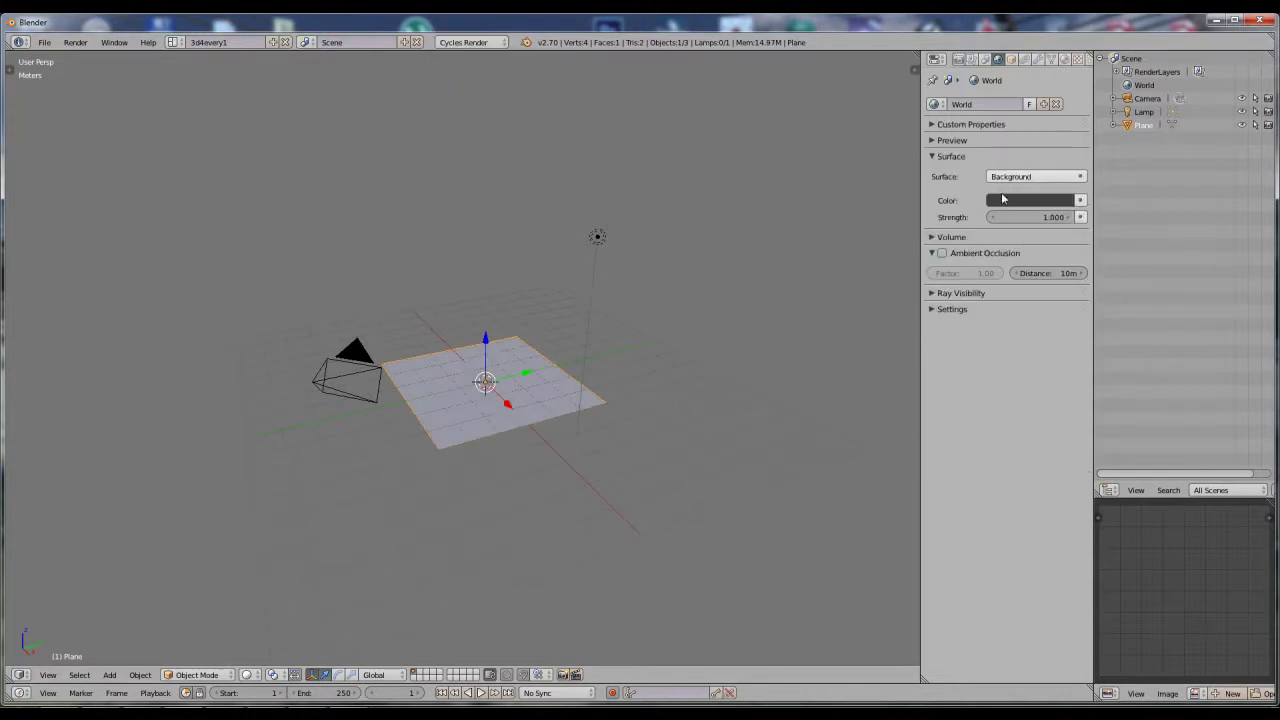
left_click(1076, 201)
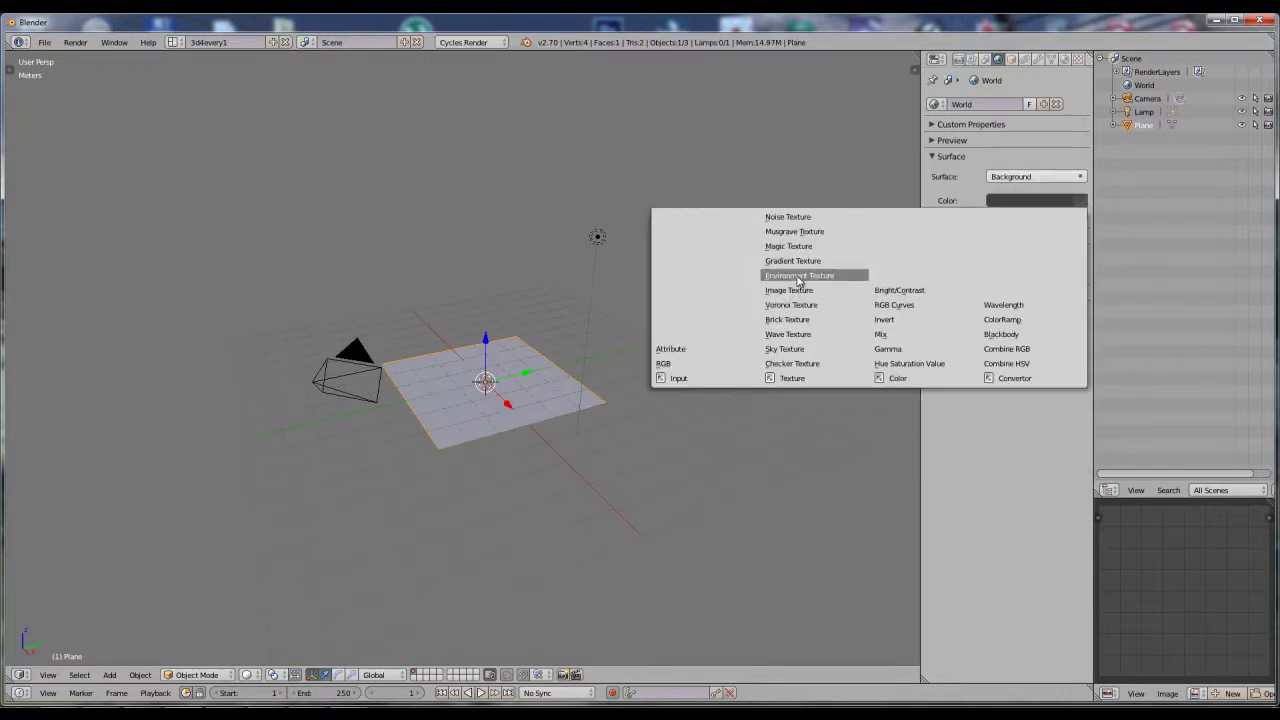
left_click(798, 275)
left_click(1052, 217)
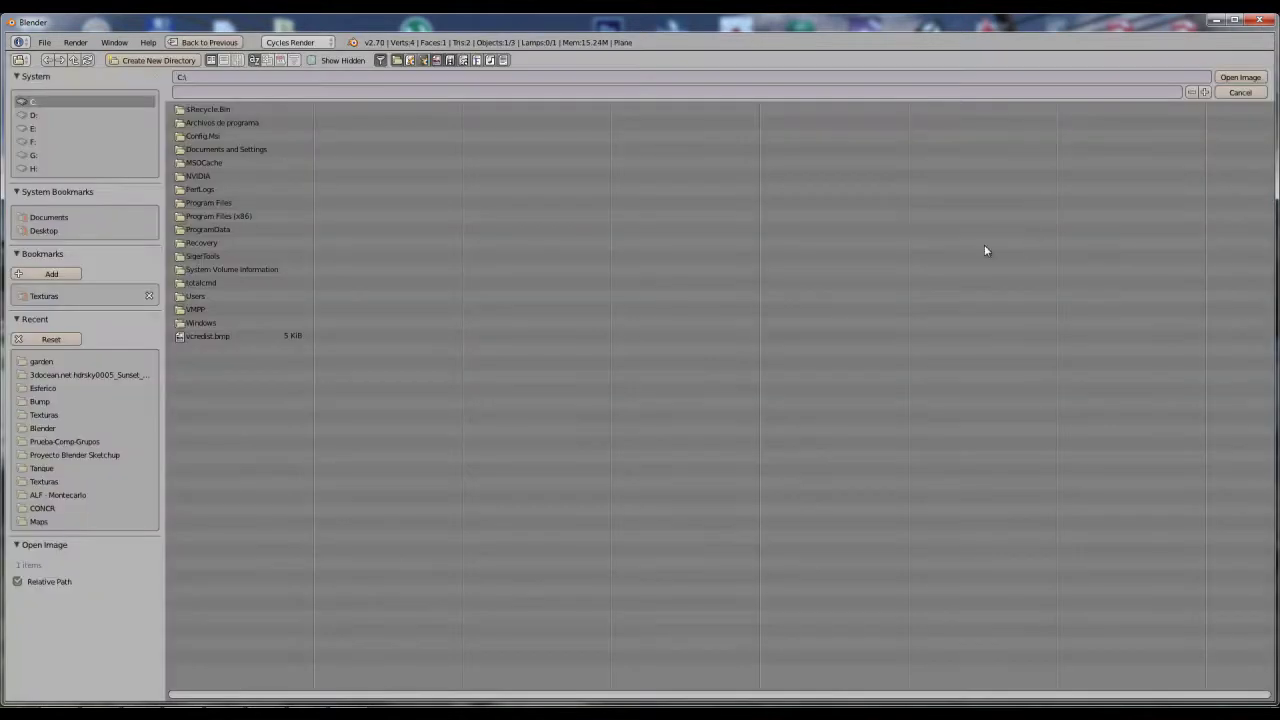
left_click(32, 128)
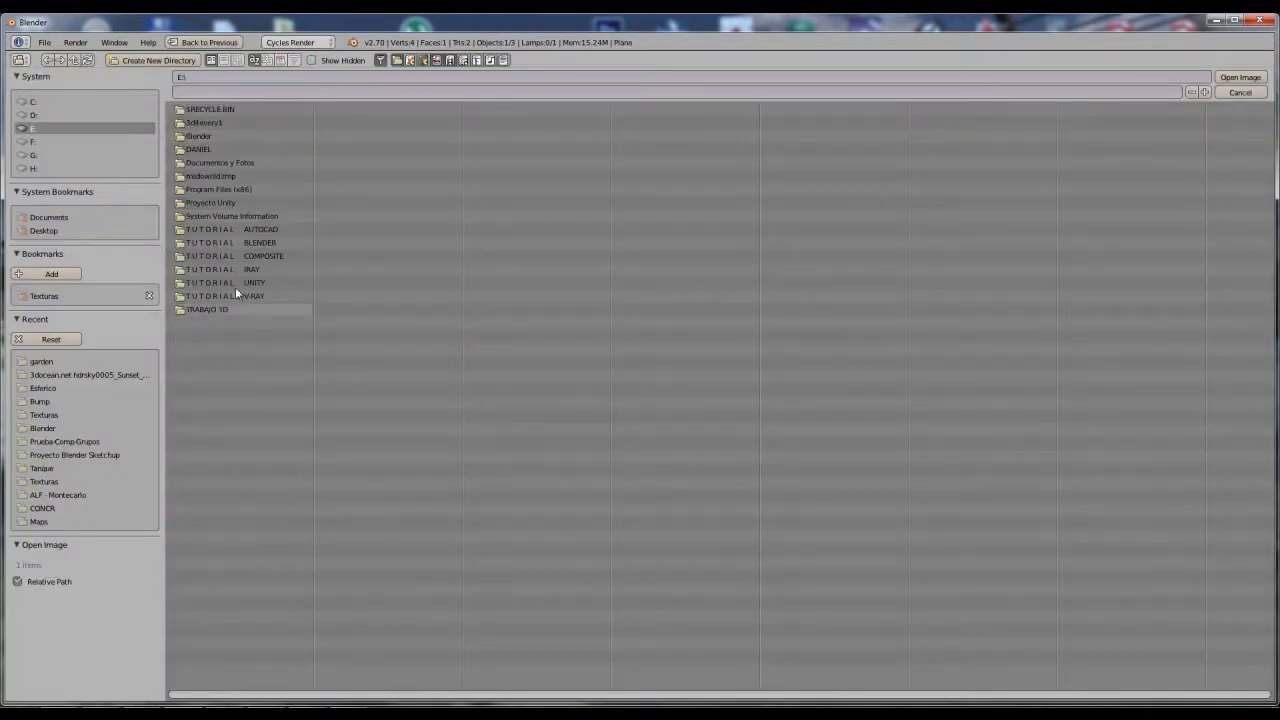
left_click(212, 307)
left_click(194, 148)
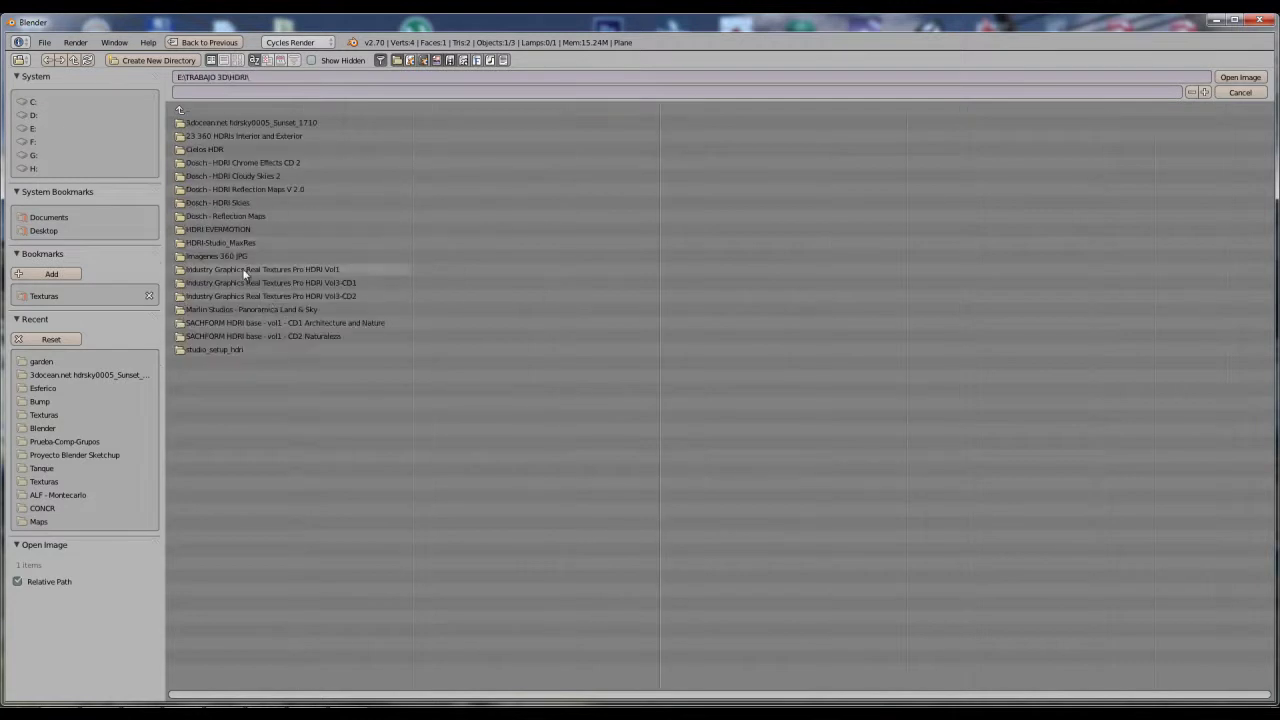
left_click(1240, 77)
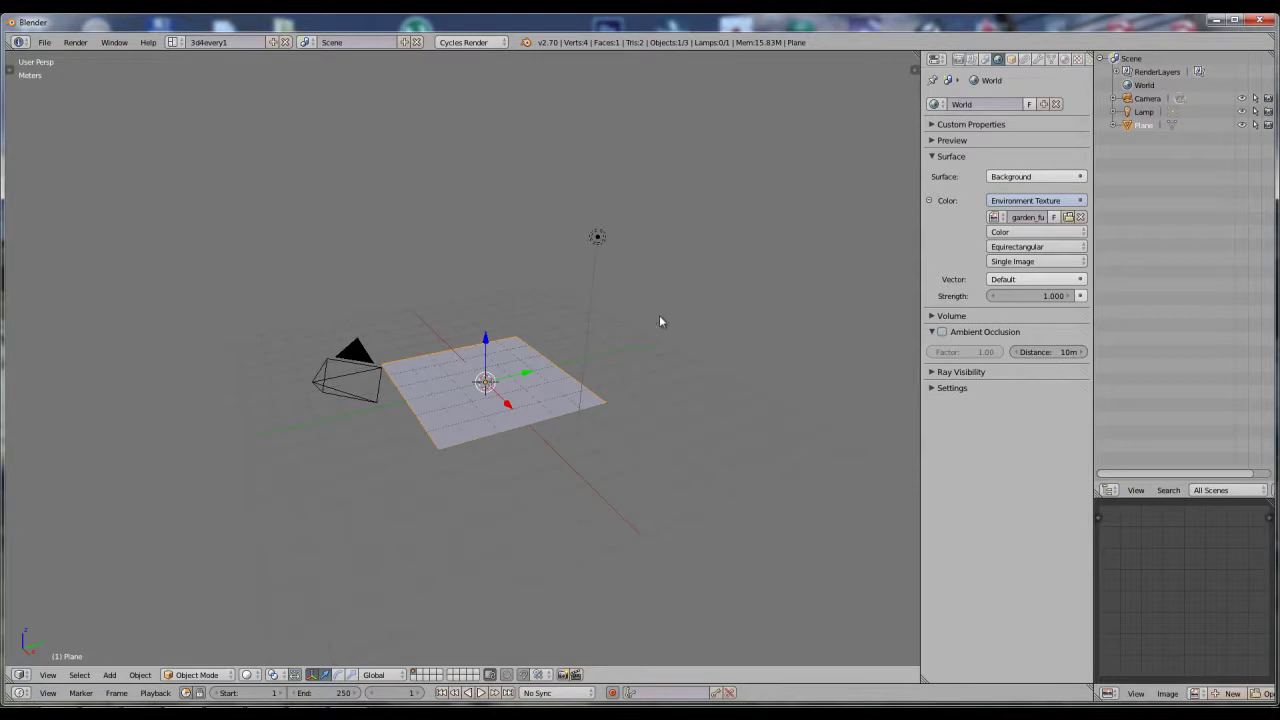
Step: Enlarge the lower timeline area and turn it into a Node Editor
left_click_drag(660, 684, 664, 363)
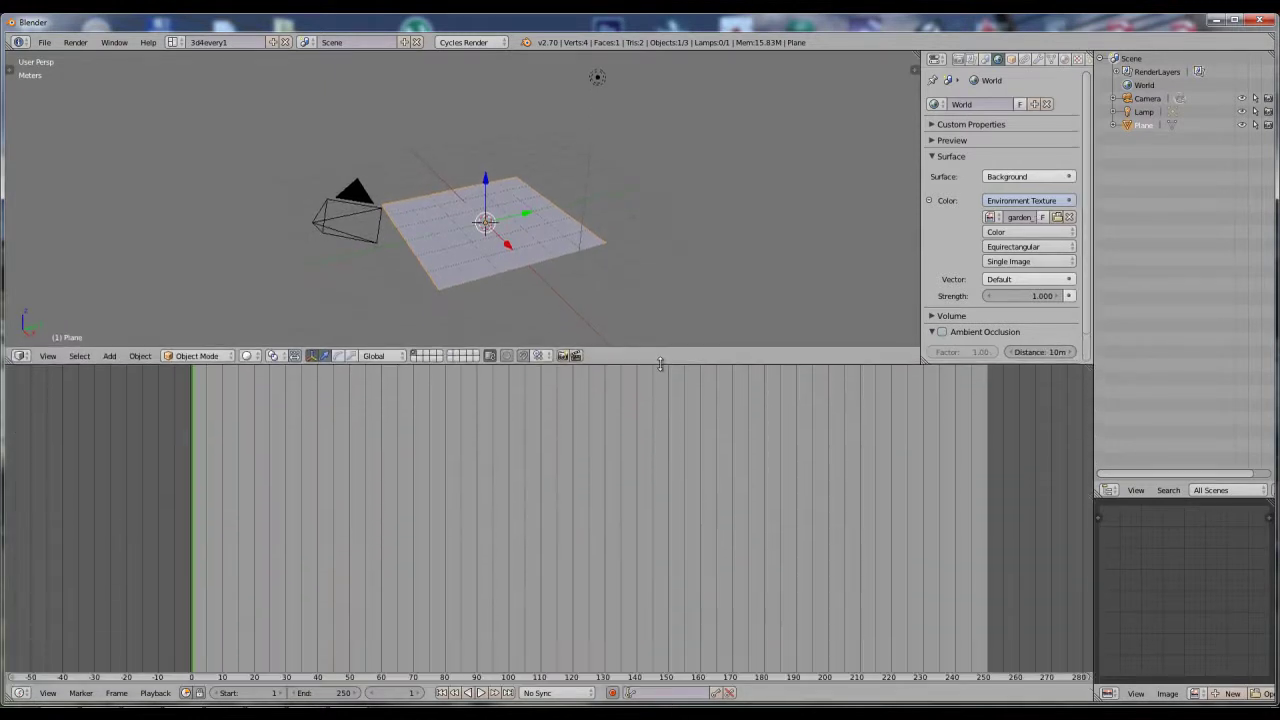
left_click(20, 692)
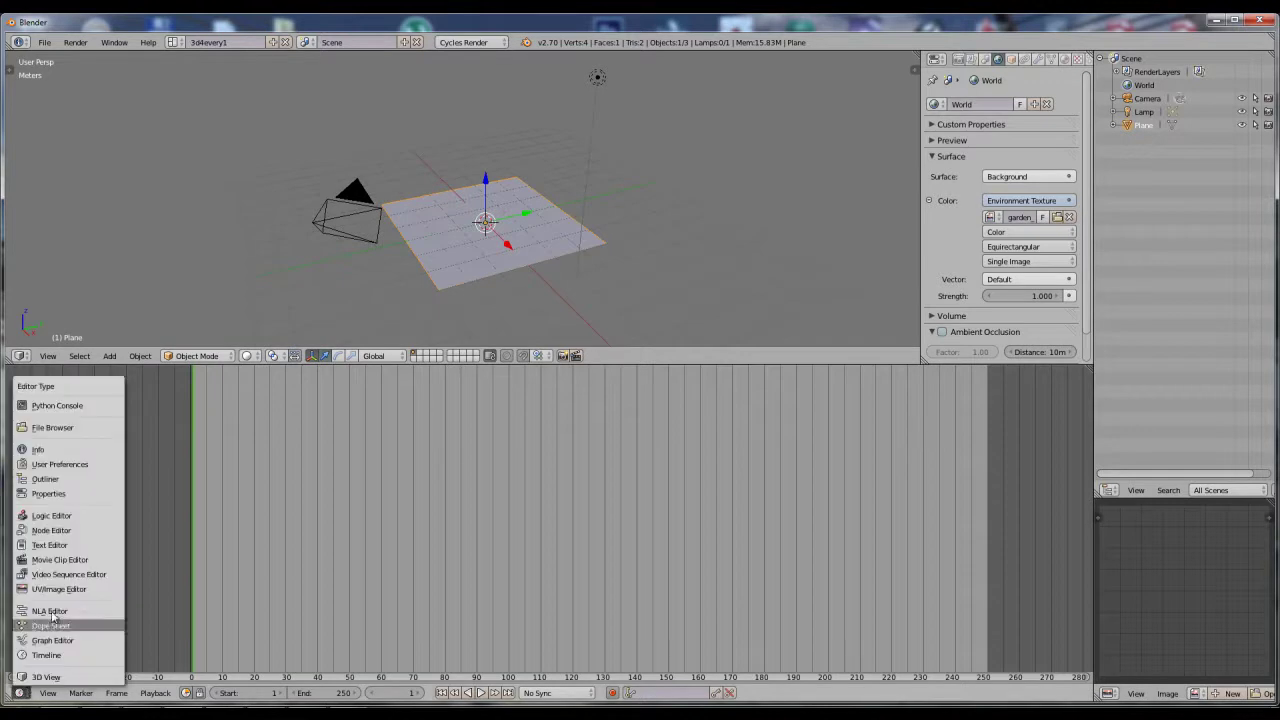
left_click(55, 532)
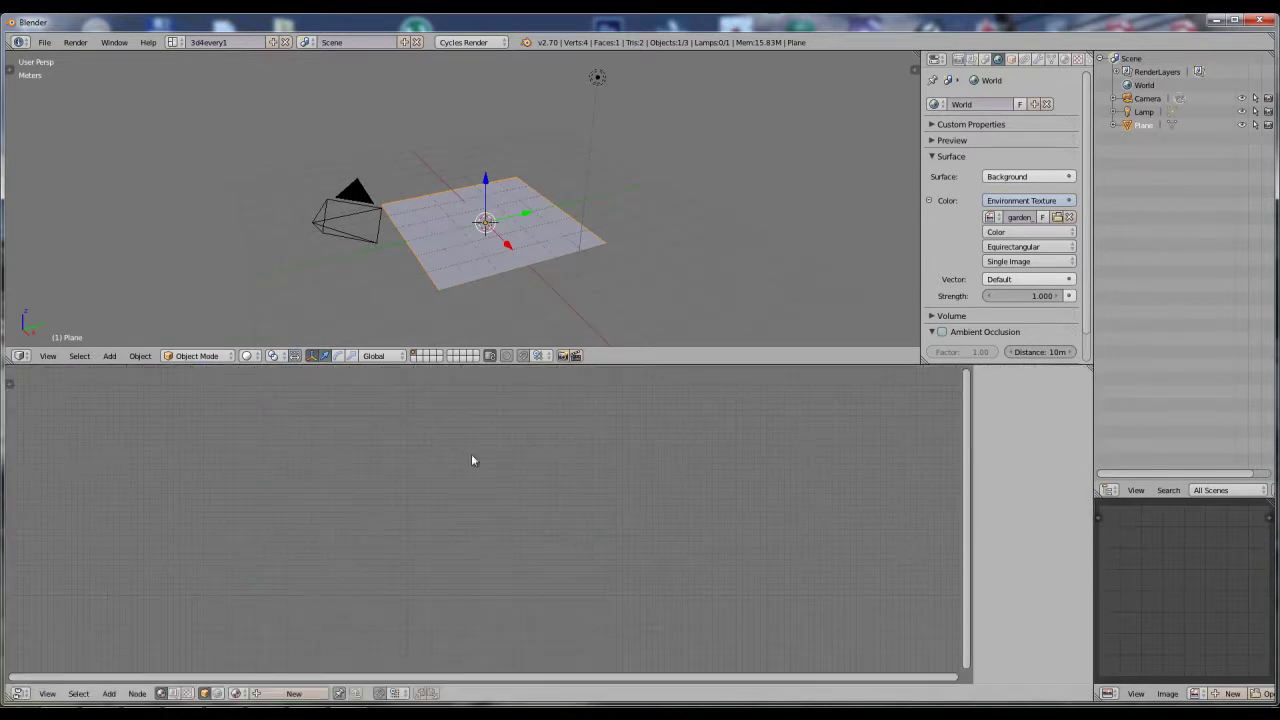
Step: Set viewport shading to Rendered and frame the plane against the garden backdrop
left_click(248, 356)
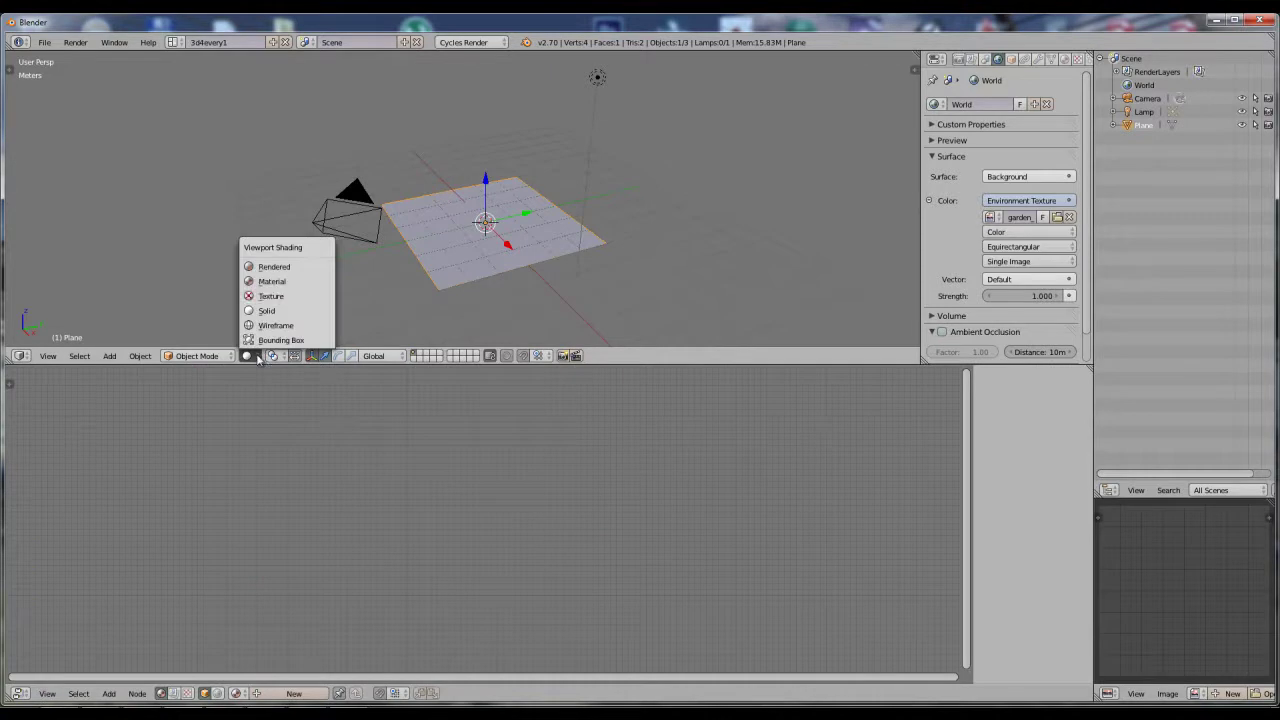
left_click(285, 270)
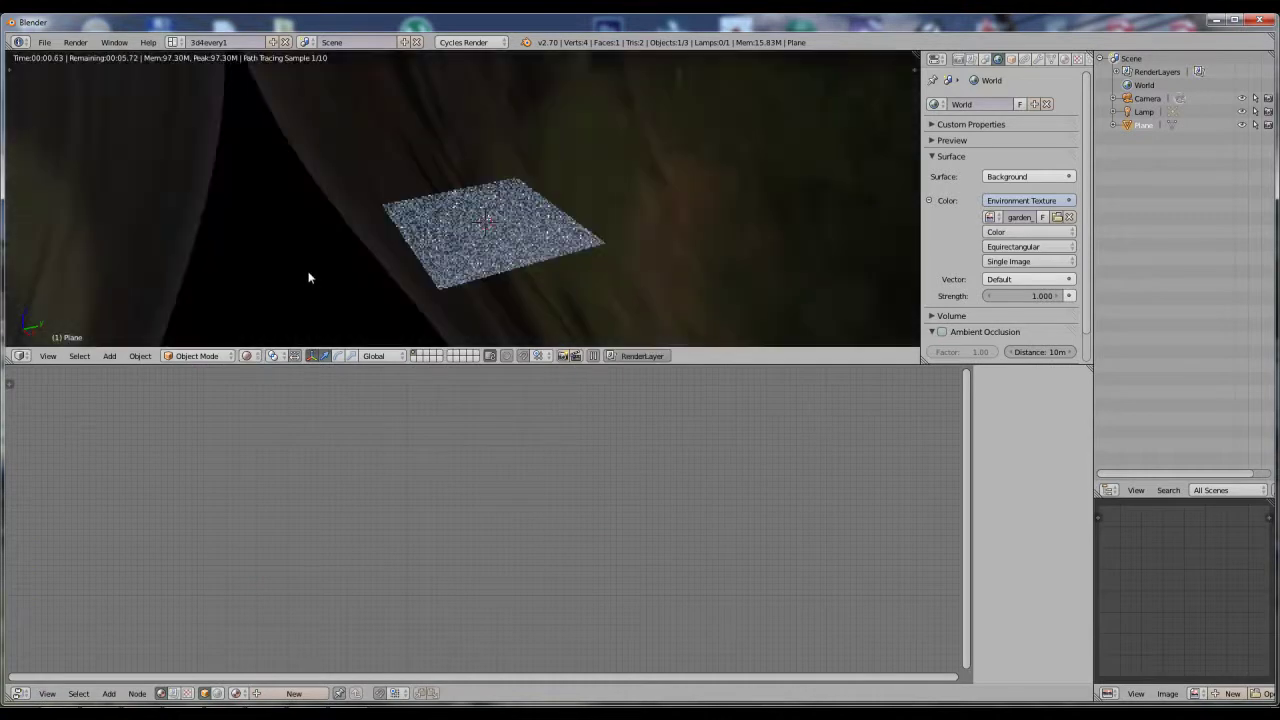
mouse_move(379, 277)
middle_mouse_down()
mouse_move(491, 236)
mouse_move(706, 260)
middle_mouse_up()
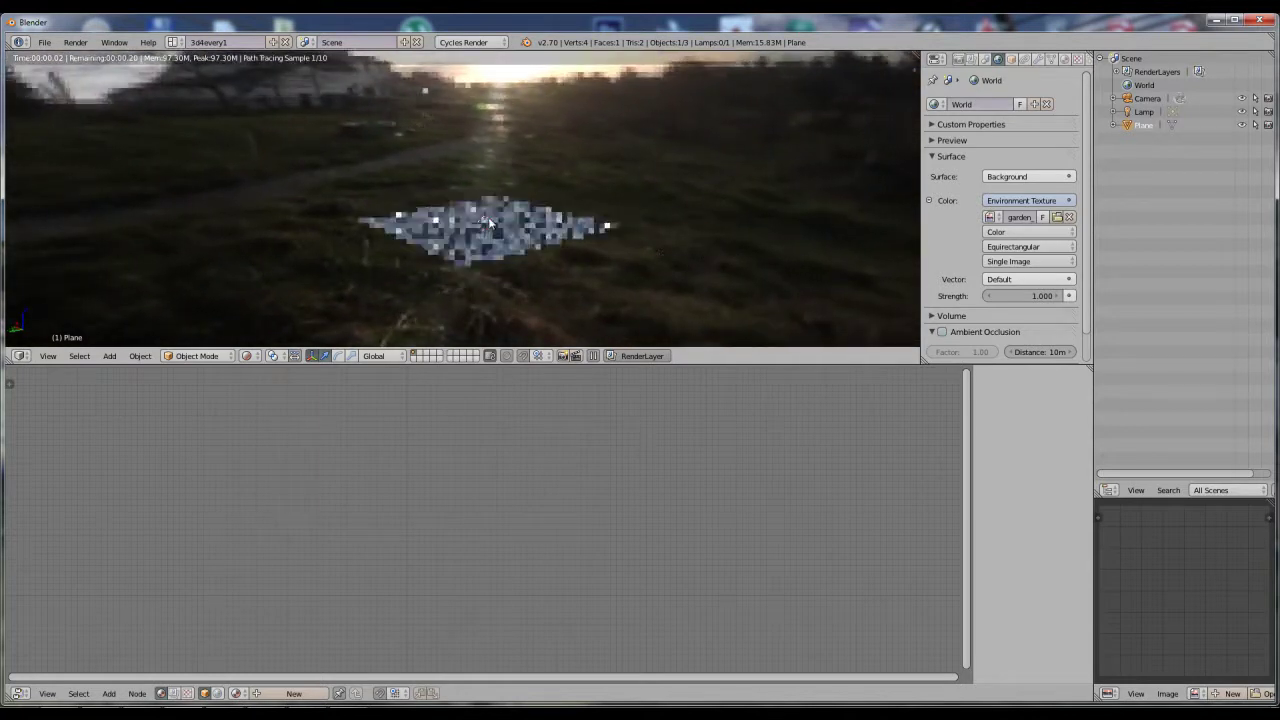
scroll(486, 257, "up", 3)
scroll(509, 263, "up", 1)
middle_click_drag(509, 263, 502, 296)
Step: Set the World background Strength to 2
left_click(1048, 295)
type("2")
key("Return")
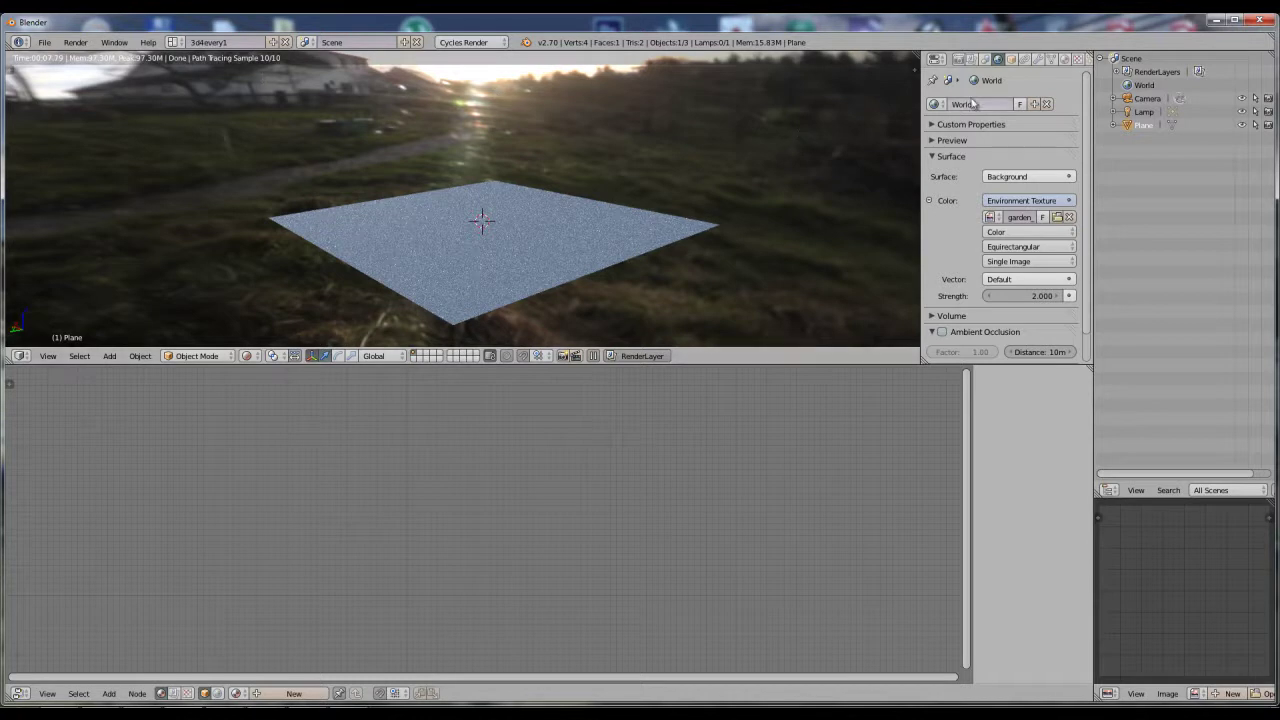
Step: Set the Cycles render Device to GPU Compute
left_click(957, 59)
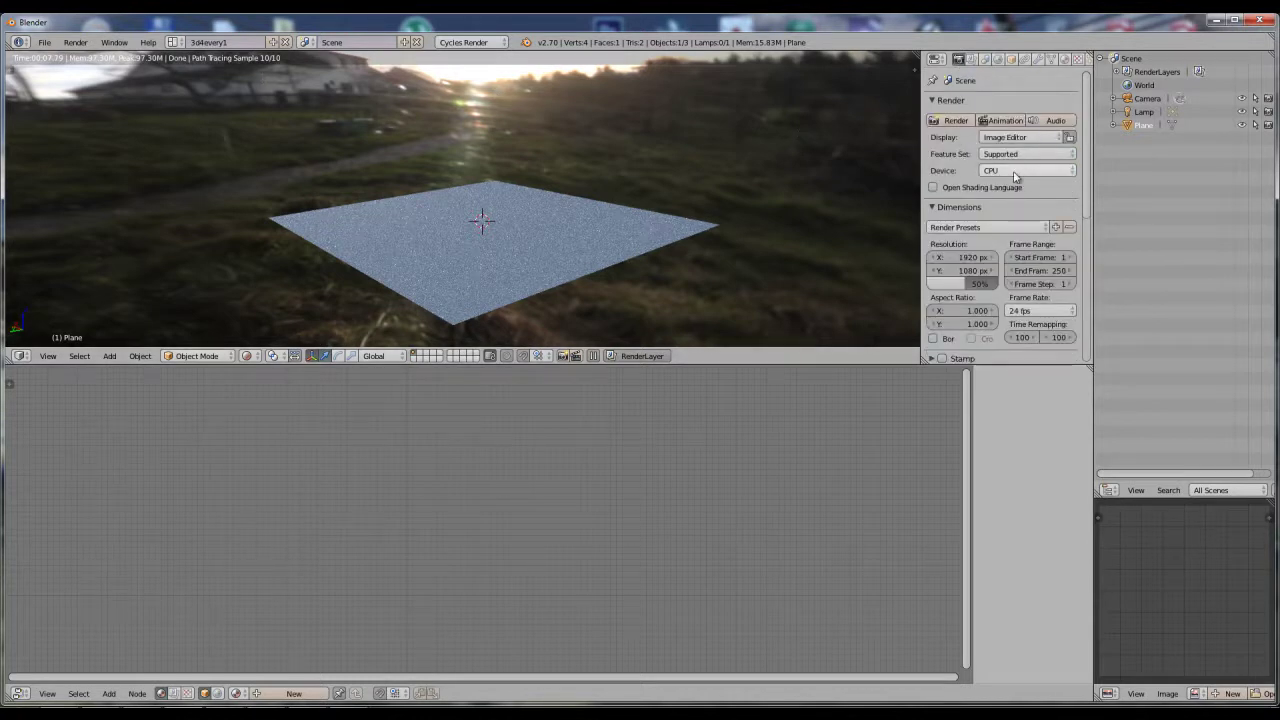
left_click(1015, 171)
left_click(1008, 141)
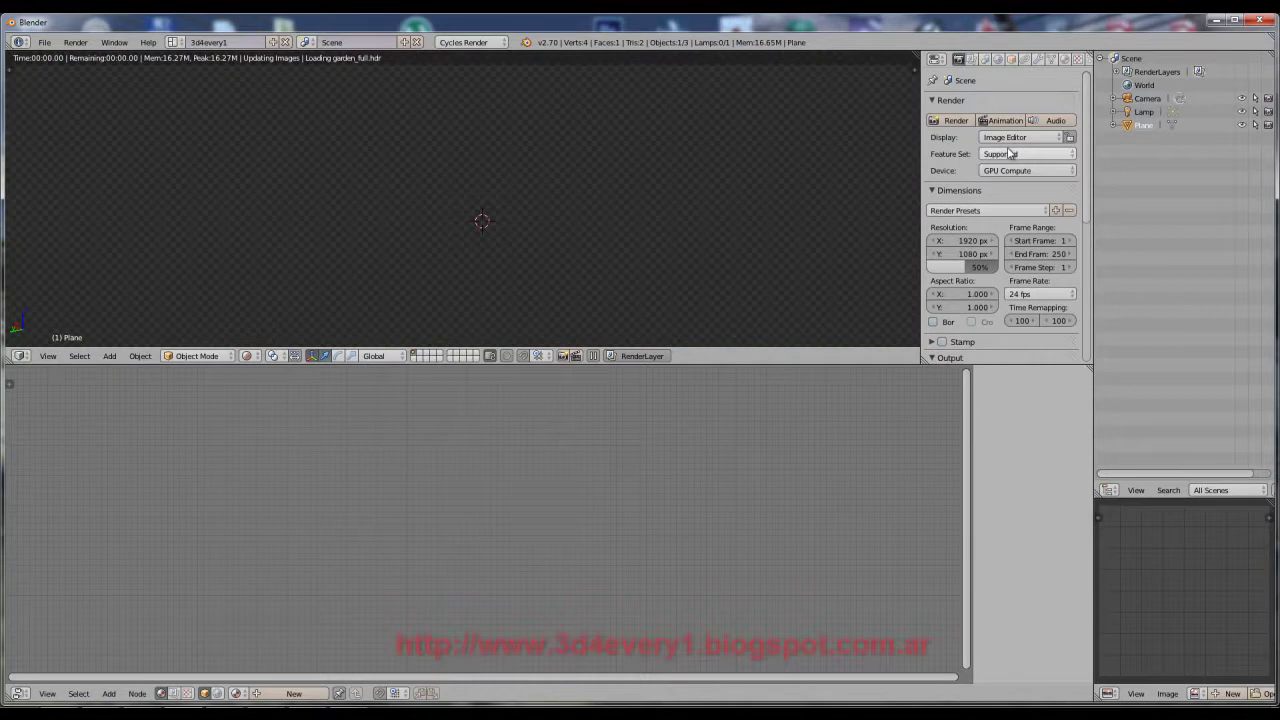
Step: Expand Sampling and set Preview samples to 100
left_click_drag(1088, 150, 1088, 300)
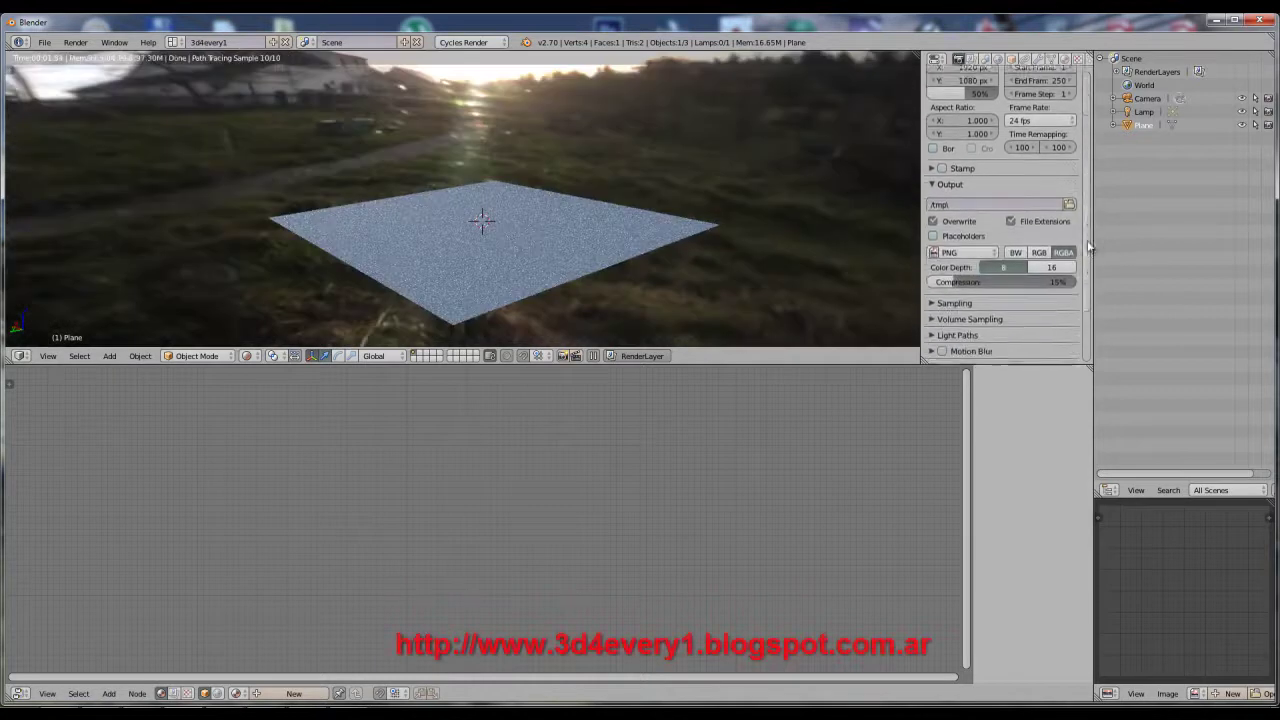
left_click(930, 206)
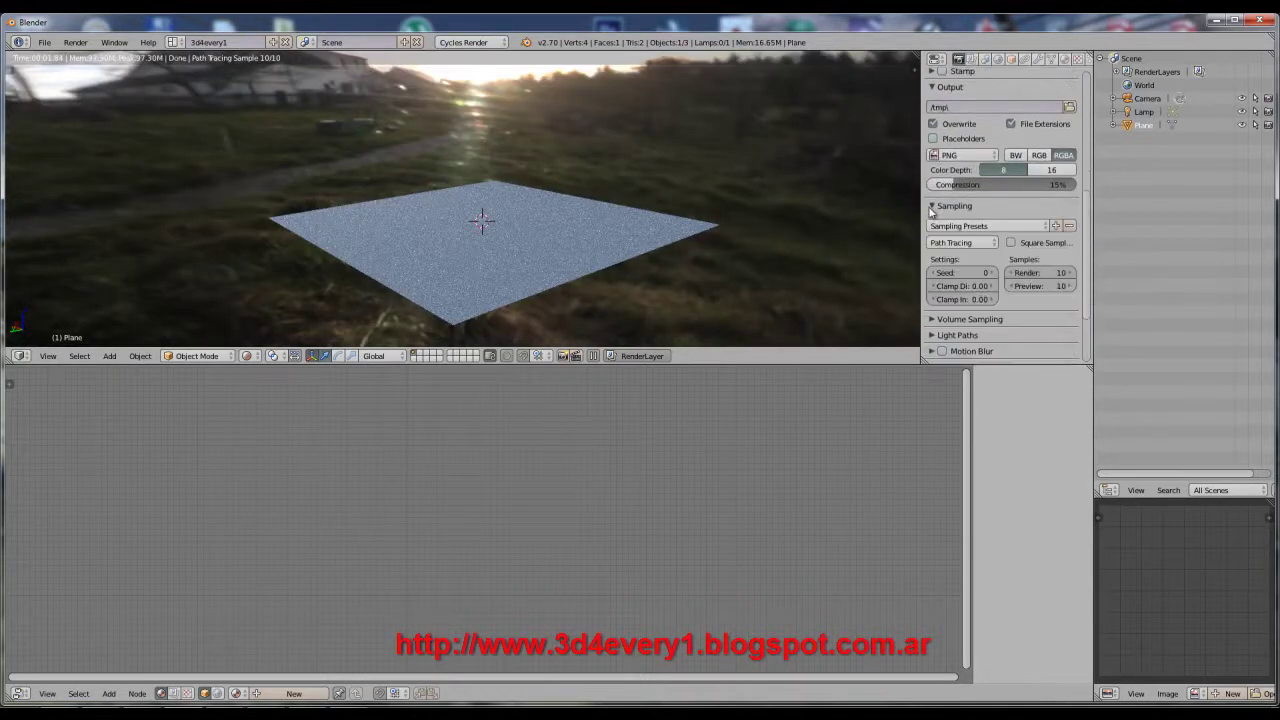
left_click(1058, 287)
key("BackSpace")
key("Return")
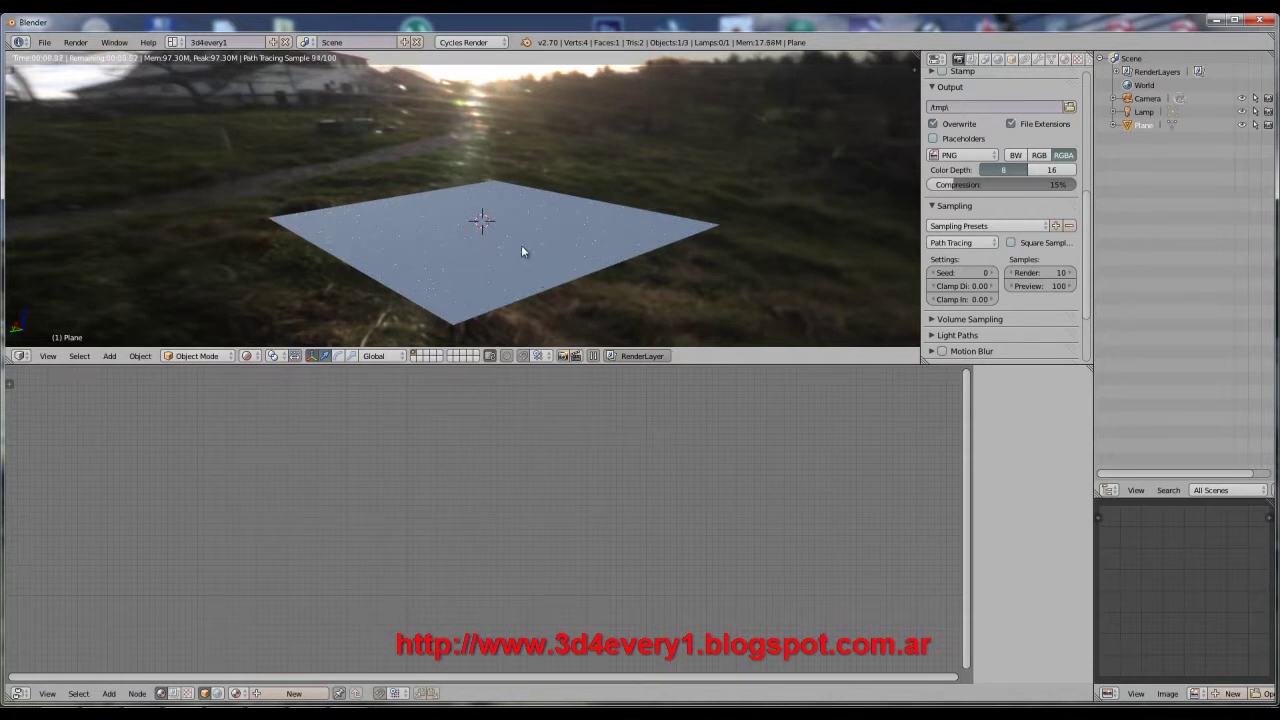
Step: Create a new material for the plane and center its shader nodes in the node editor
left_click(1064, 60)
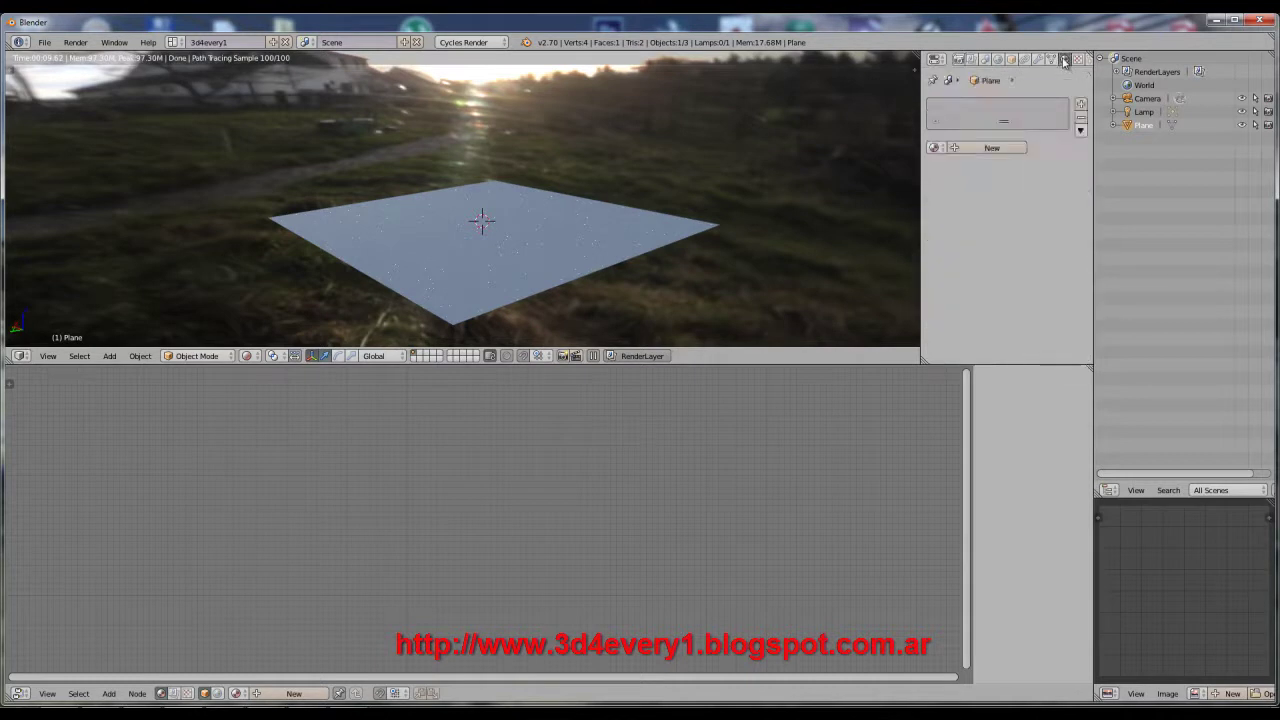
left_click(988, 149)
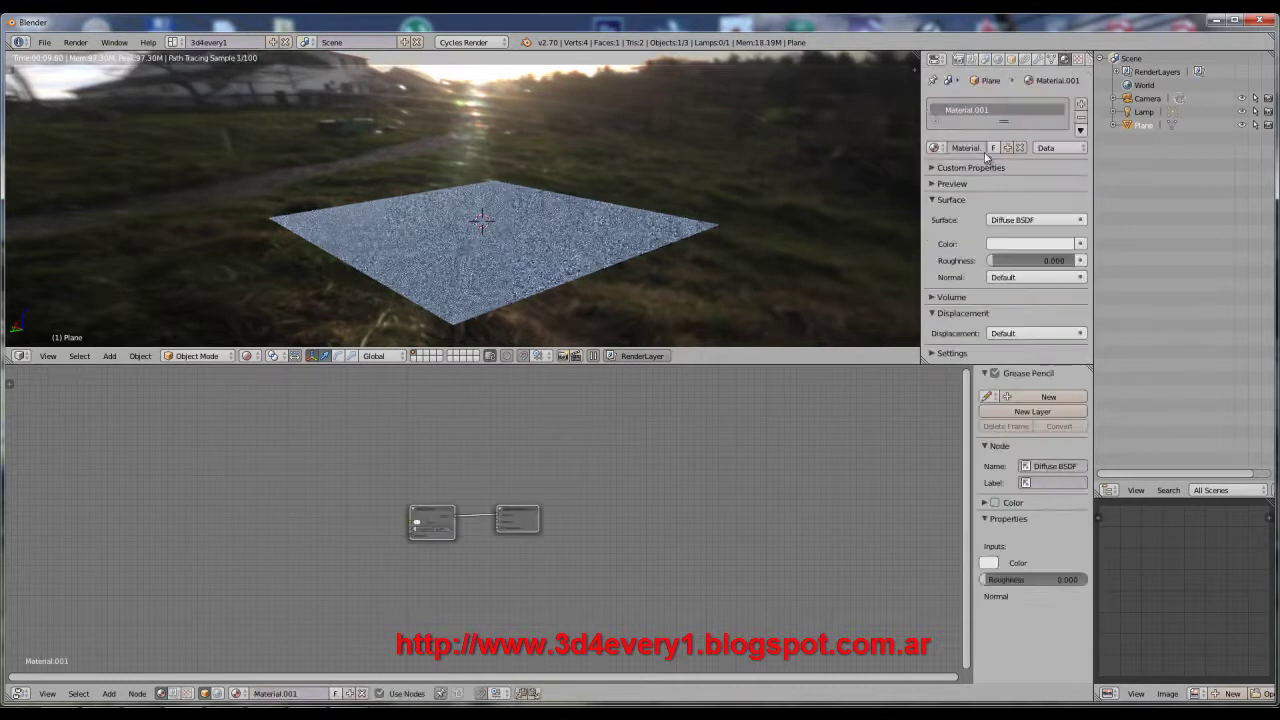
middle_click_drag(484, 408, 524, 395)
scroll(477, 530, "up", 2)
scroll(510, 505, "up", 2)
scroll(520, 495, "up", 2)
middle_click_drag(517, 503, 606, 459)
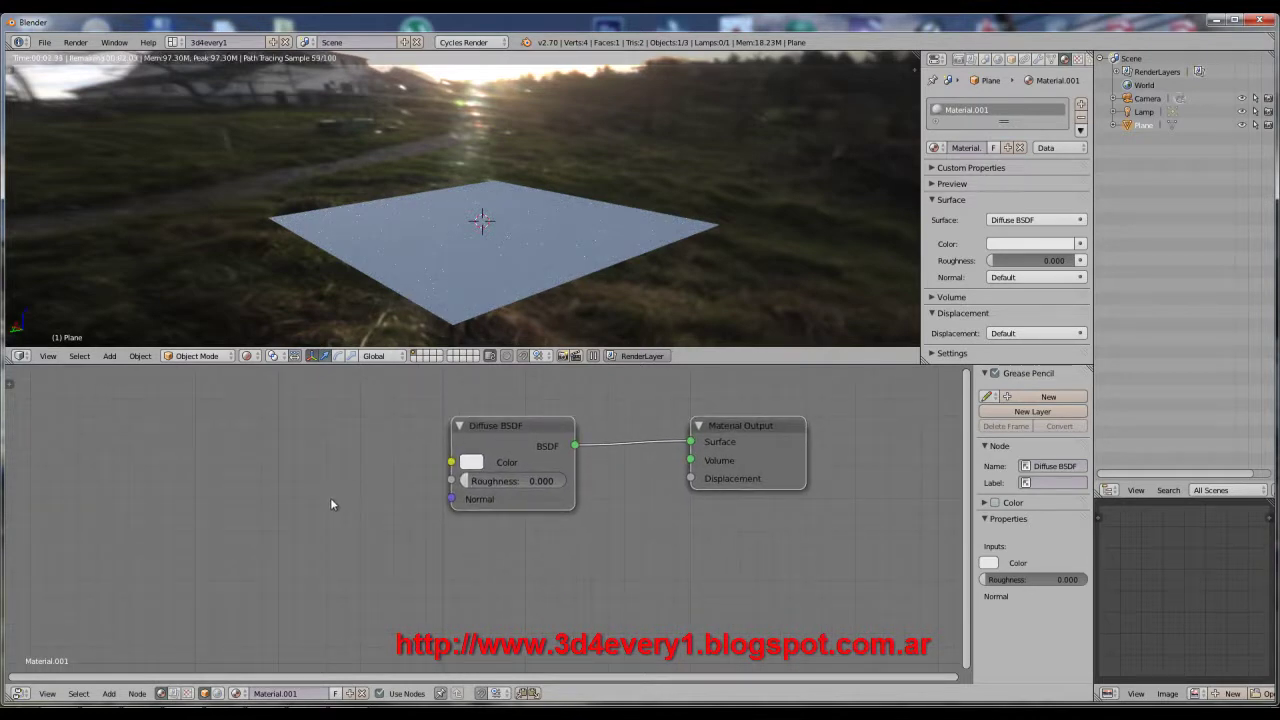
Step: Add a Bump node and connect its Normal to the Diffuse BSDF Normal
key("shift+a")
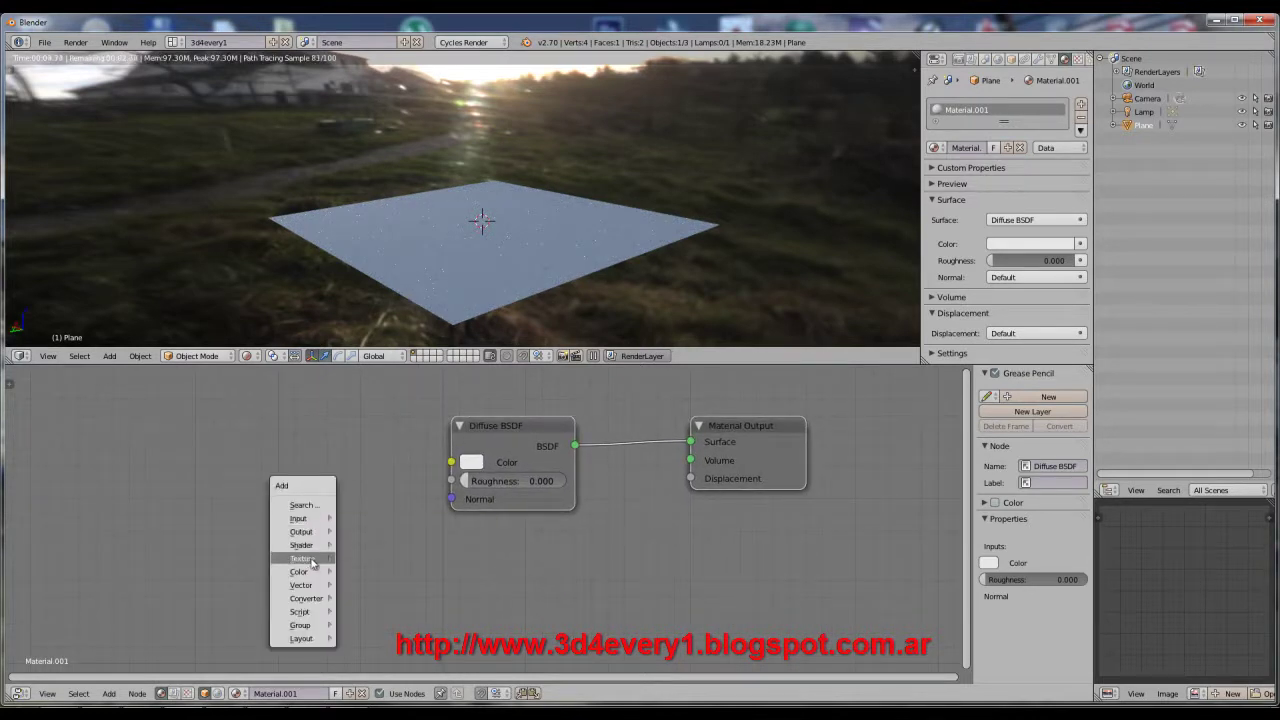
mouse_move(302, 558)
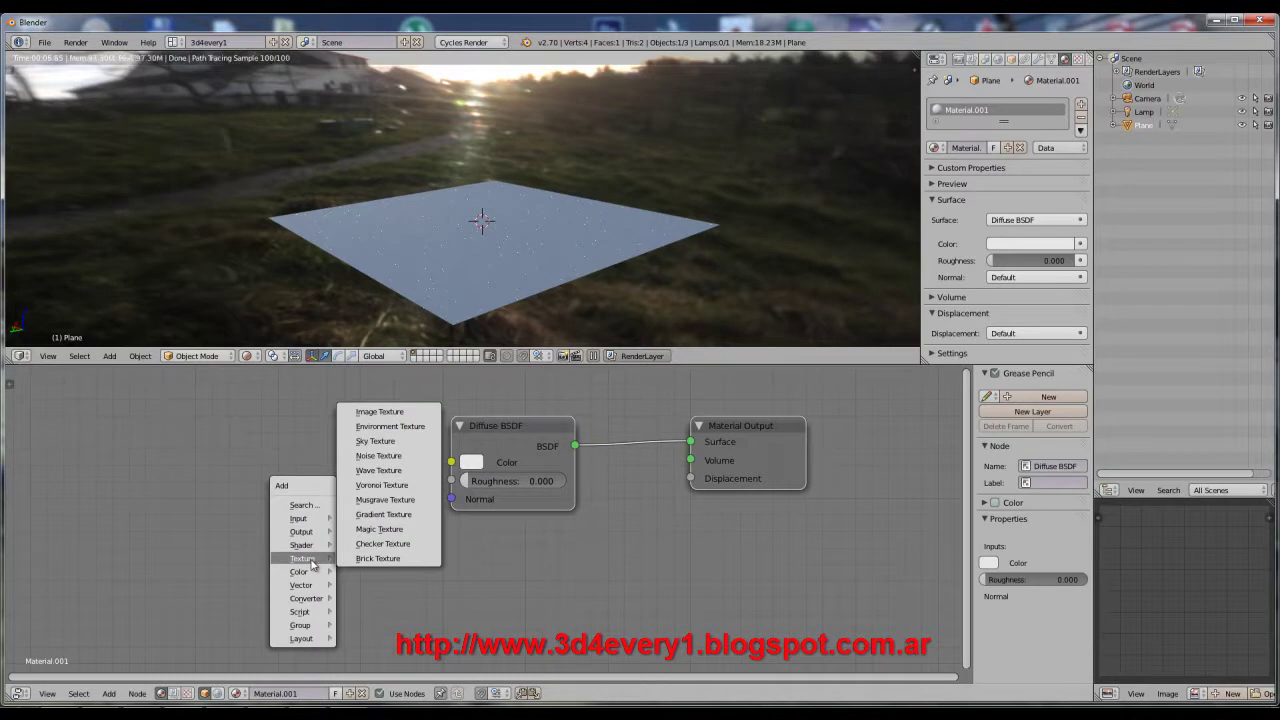
mouse_move(301, 584)
left_click(366, 601)
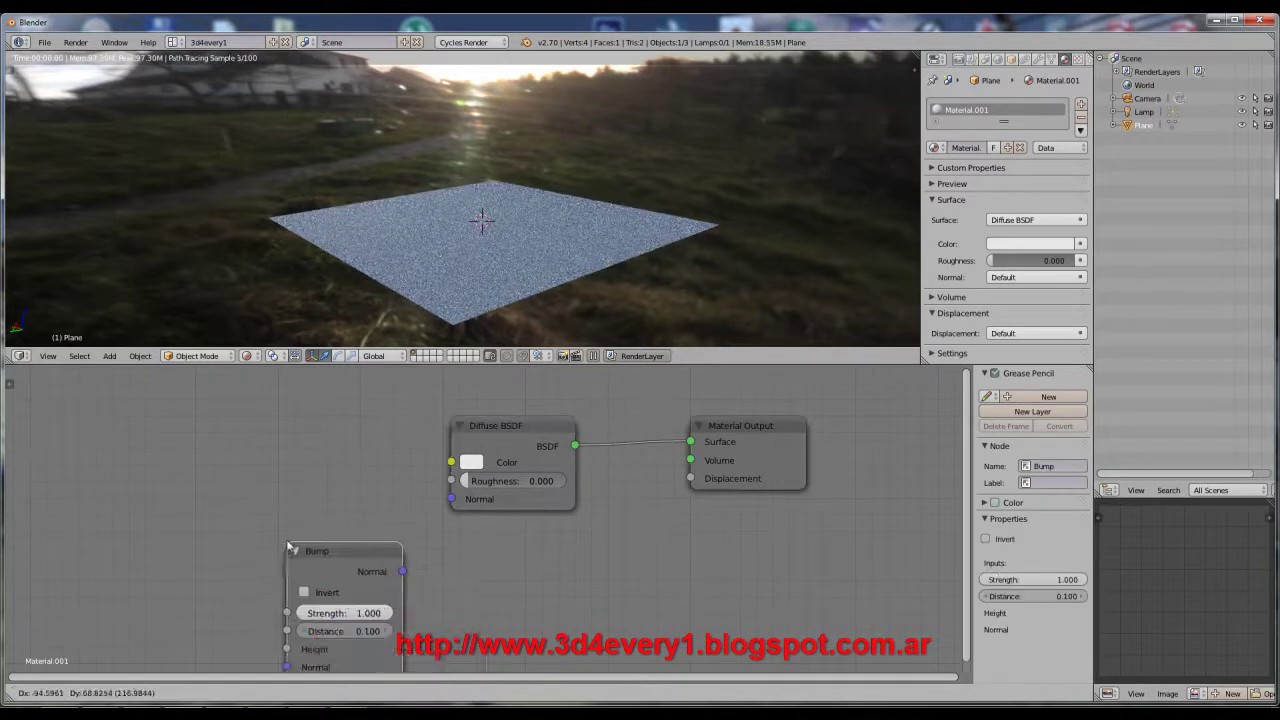
left_click(262, 416)
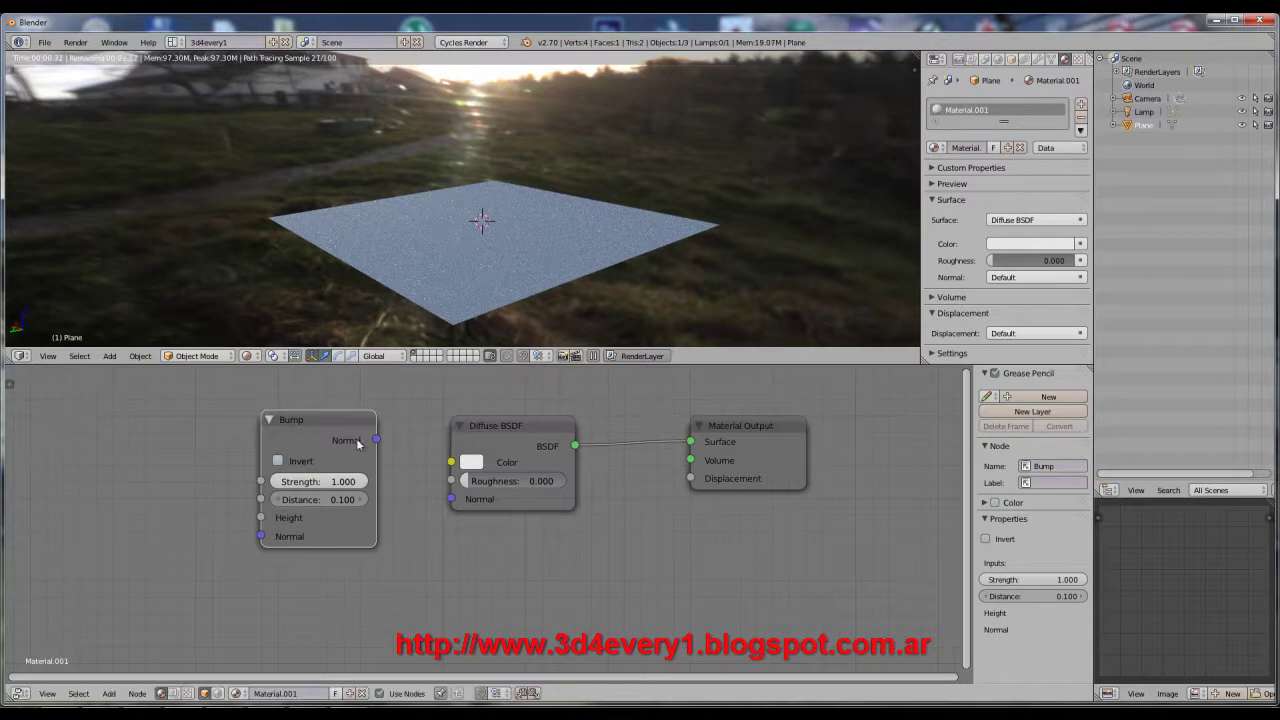
left_click_drag(376, 440, 451, 498)
left_click_drag(326, 416, 336, 428)
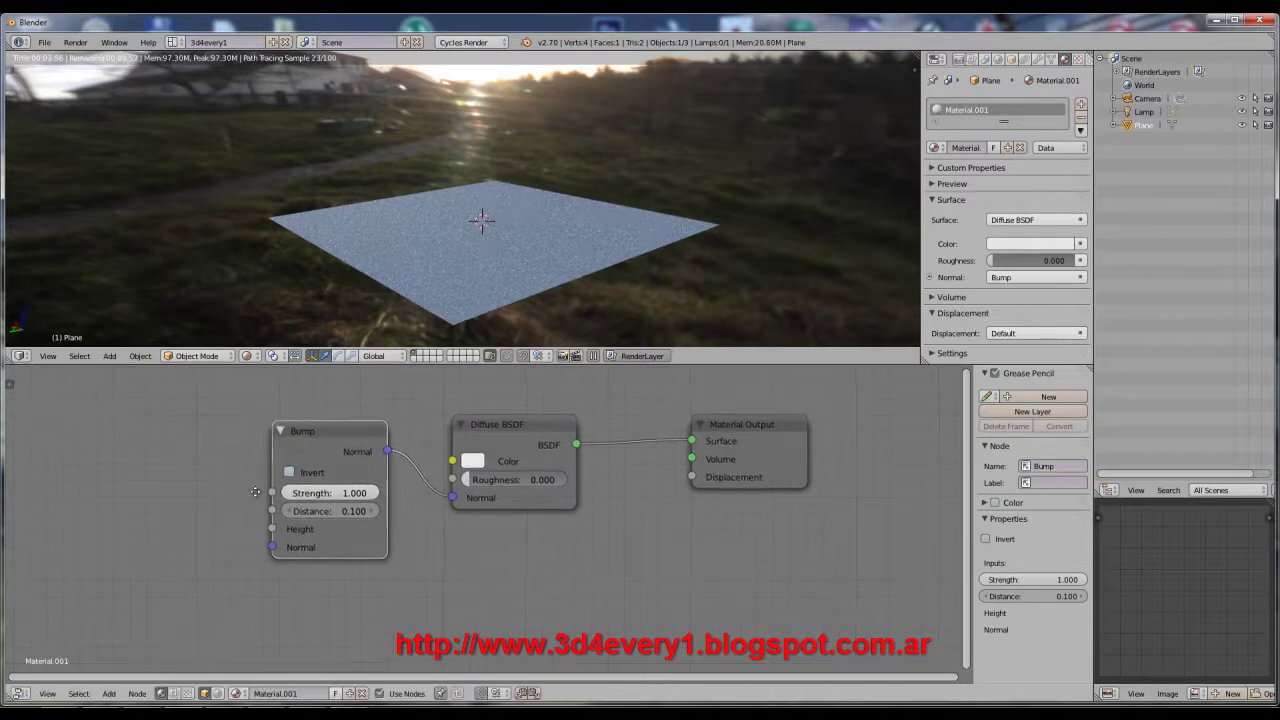
middle_click_drag(225, 473, 284, 492)
Step: Add an Image Texture loading Mahogany_d.png and link its Color to the Bump Height
key("shift+a")
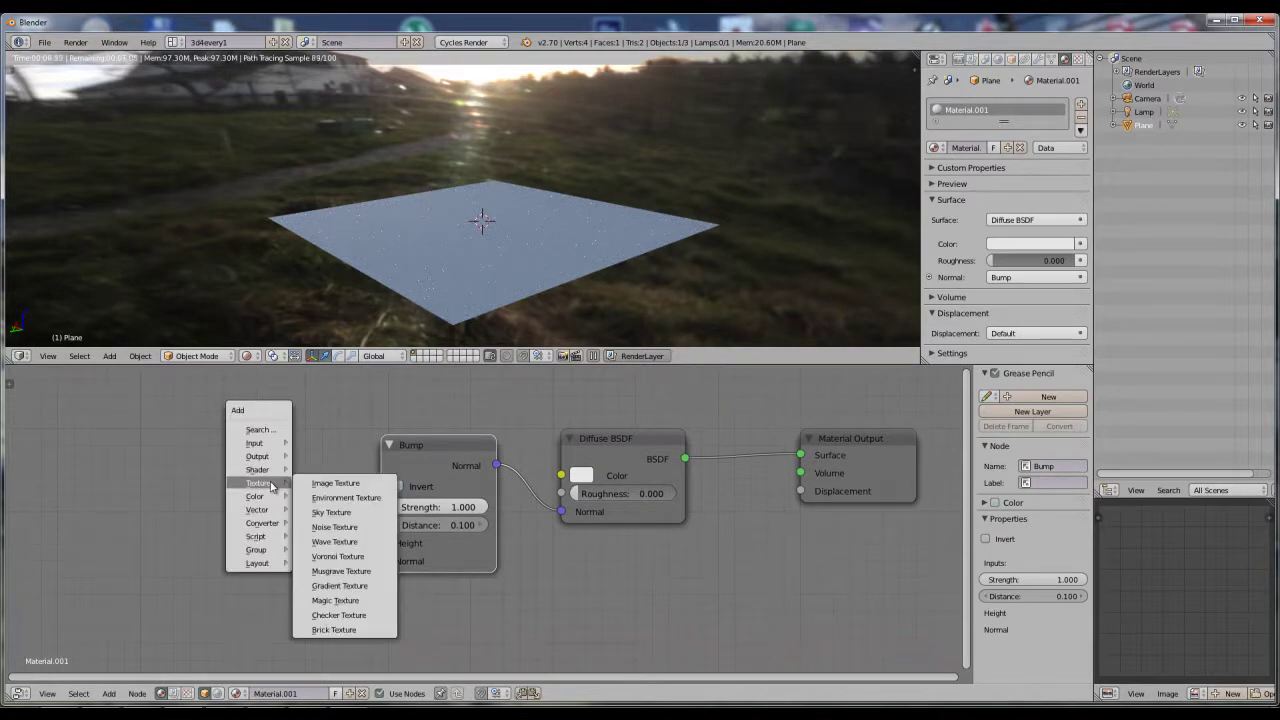
left_click(318, 487)
left_click(260, 505)
left_click(260, 505)
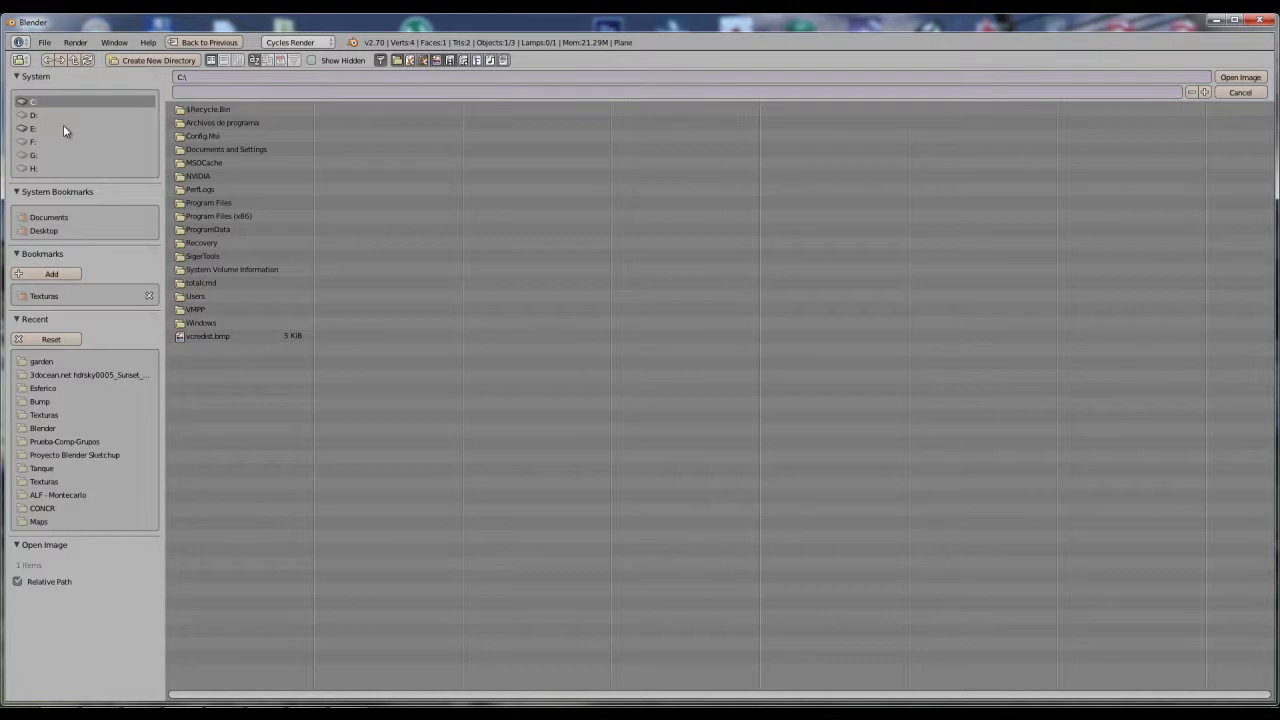
left_click(62, 291)
left_click(198, 123)
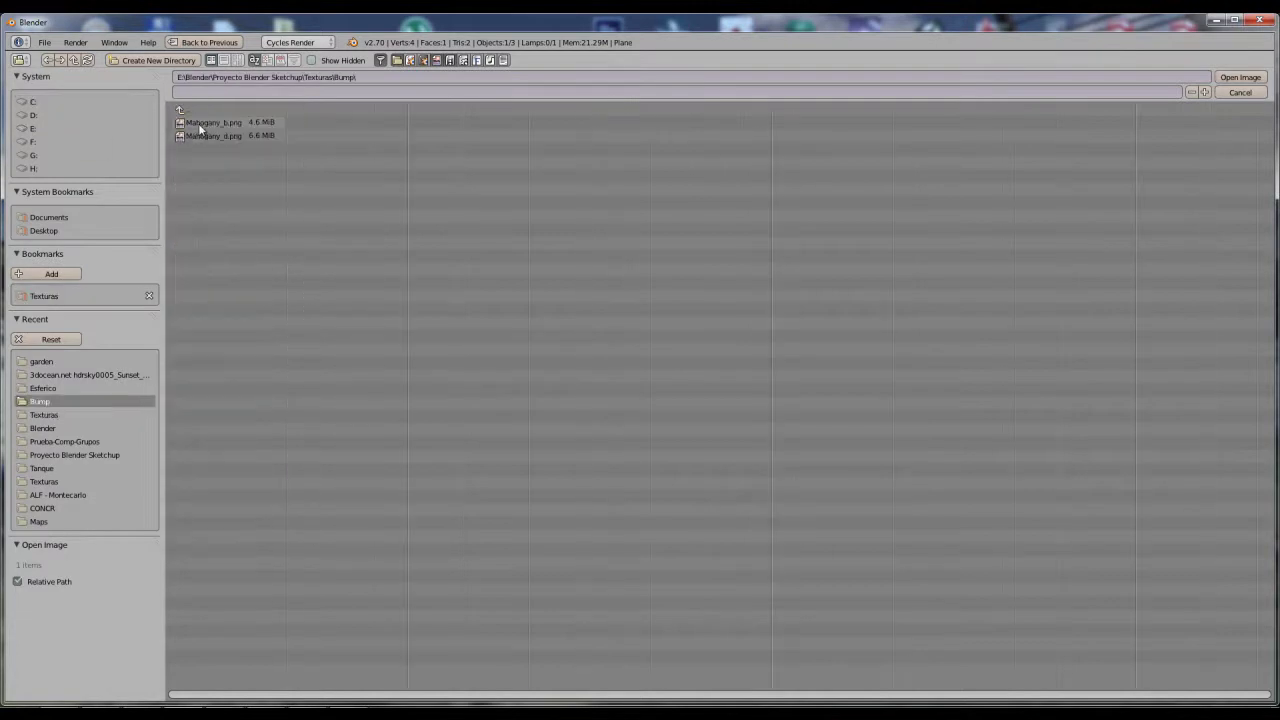
left_click(206, 137)
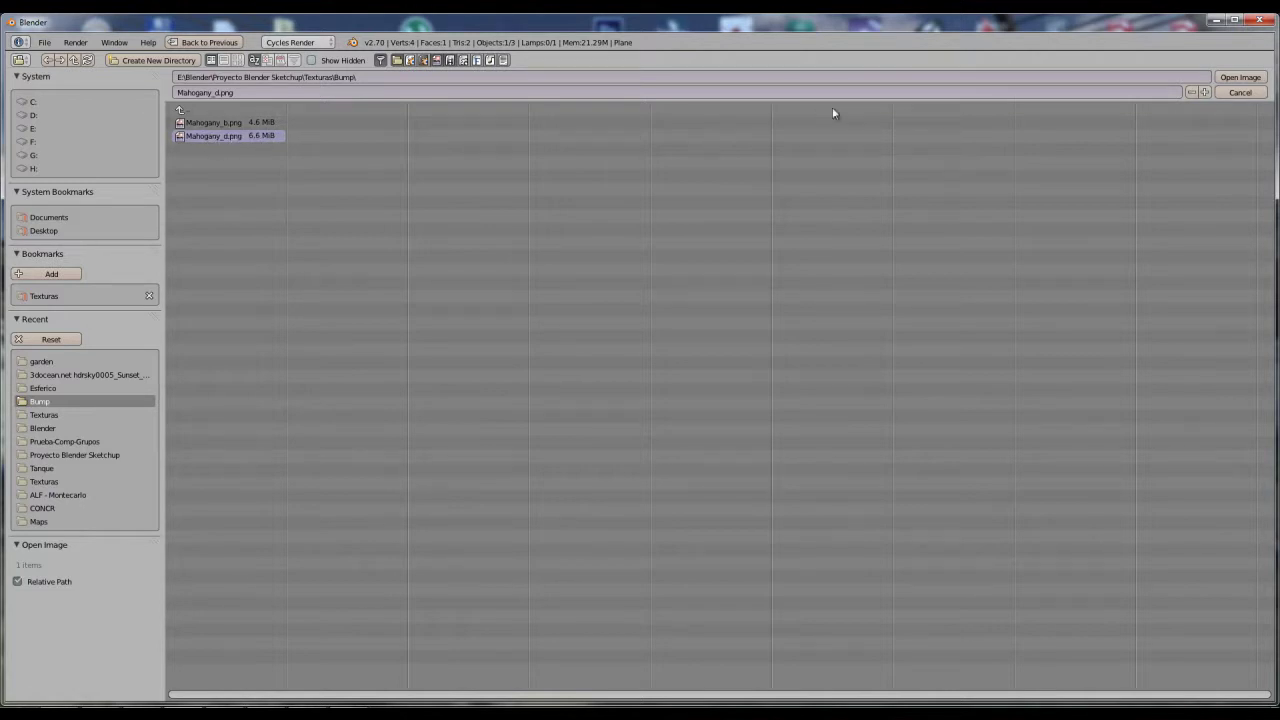
left_click(1228, 78)
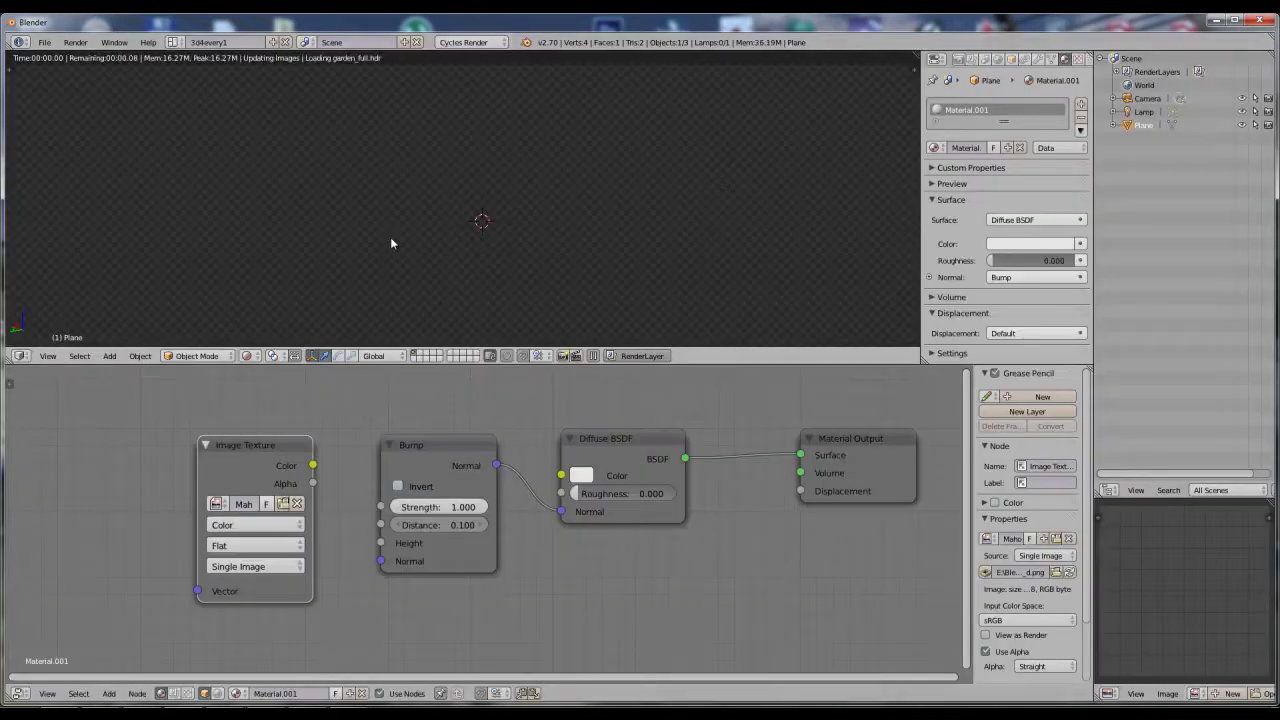
left_click_drag(313, 466, 368, 543)
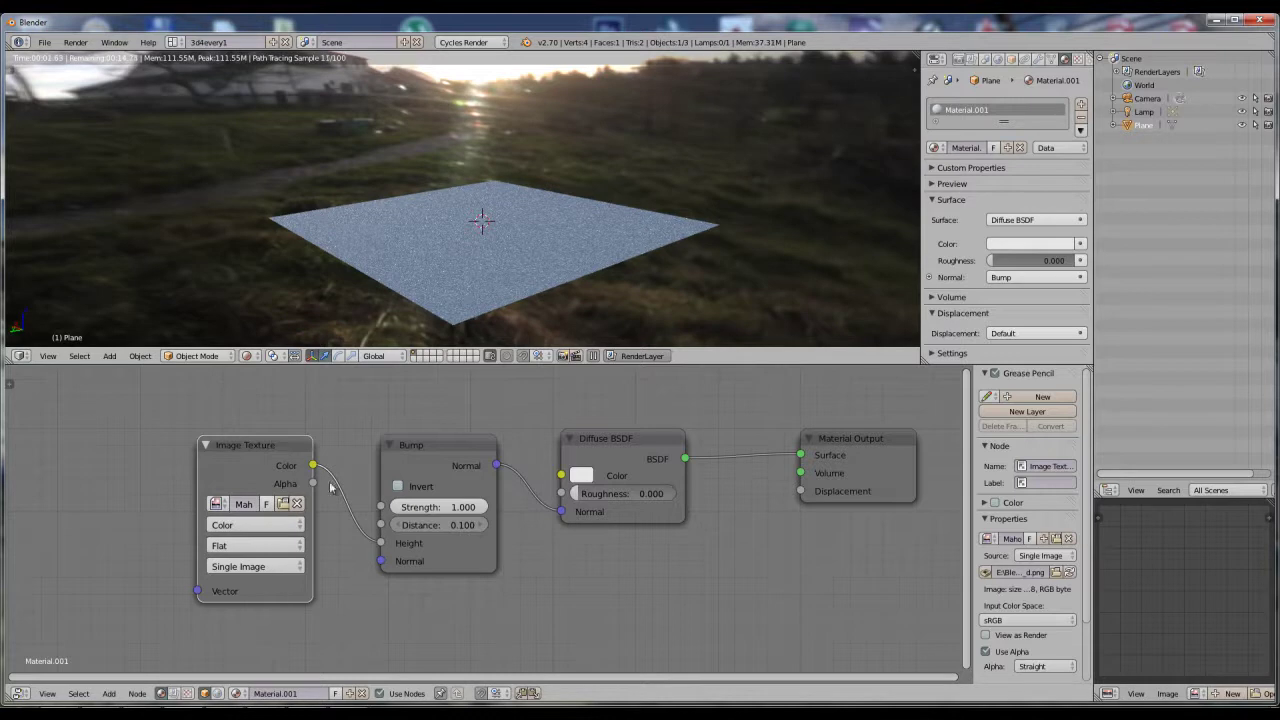
middle_click_drag(331, 487, 341, 467)
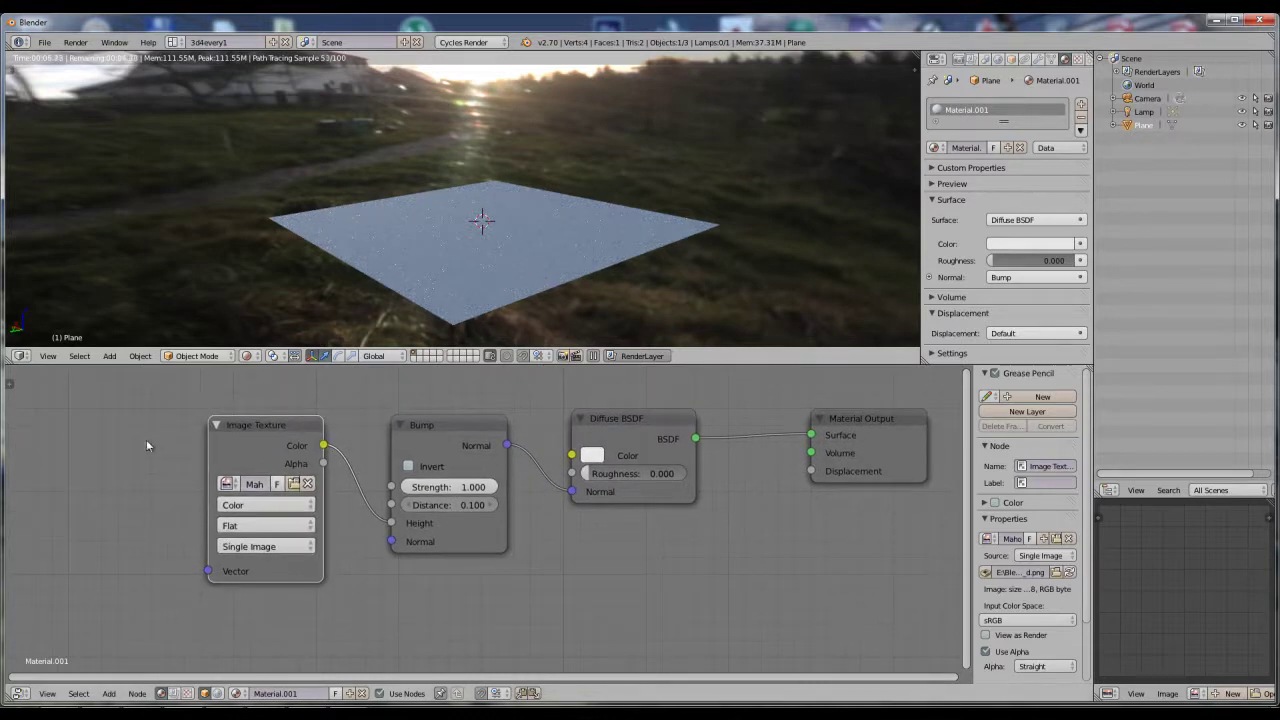
key("shift+a")
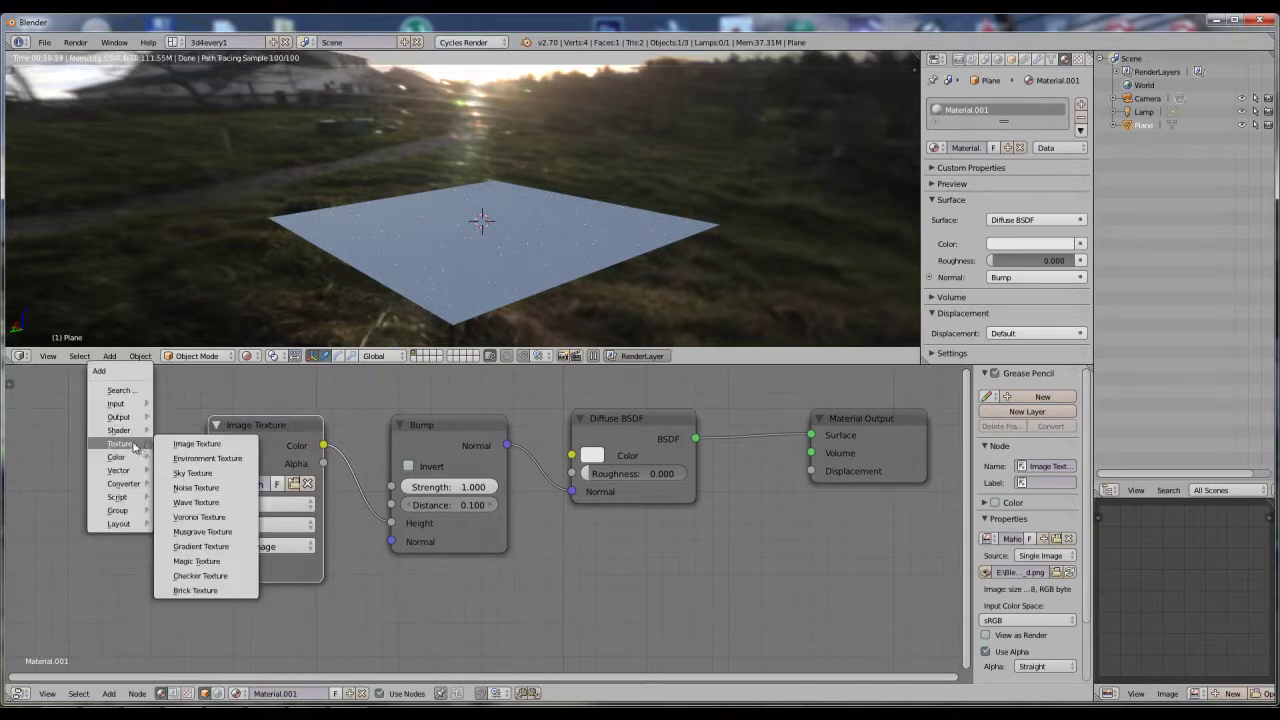
Step: Add a Texture Coordinate node and link Generated to the Image Texture's Vector input
left_click(180, 408)
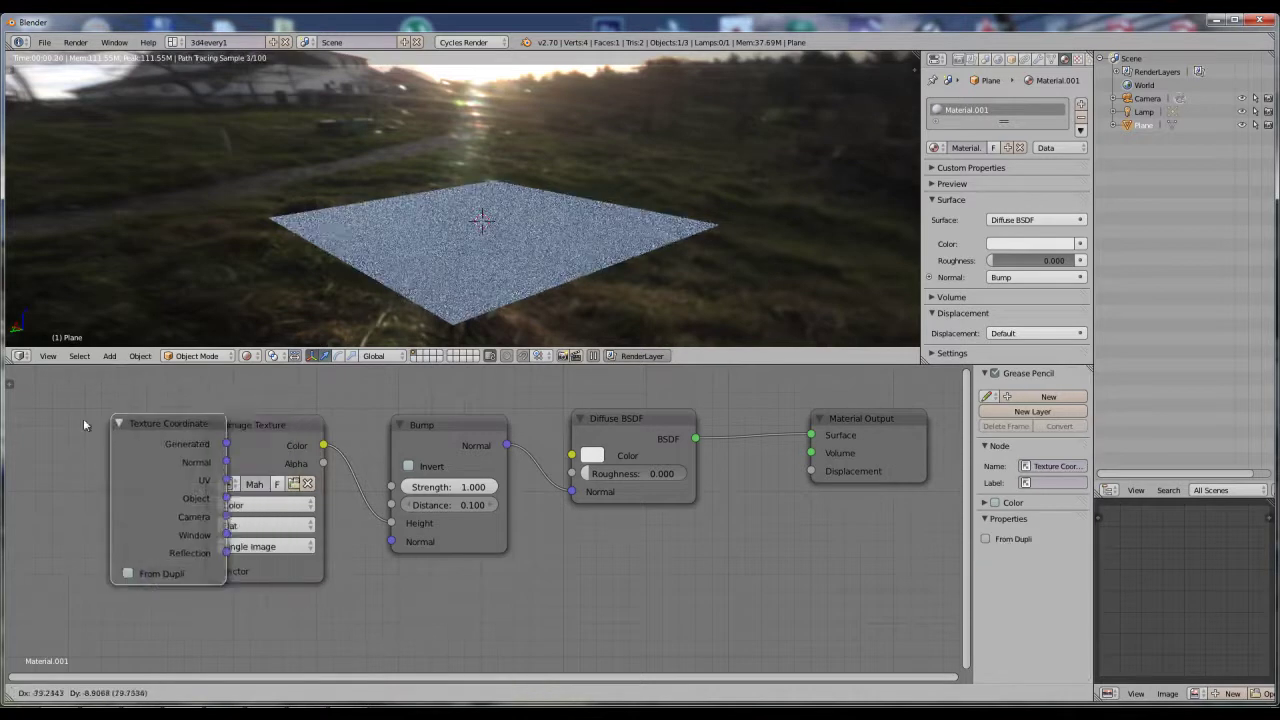
left_click(120, 440)
left_click_drag(136, 446, 207, 571)
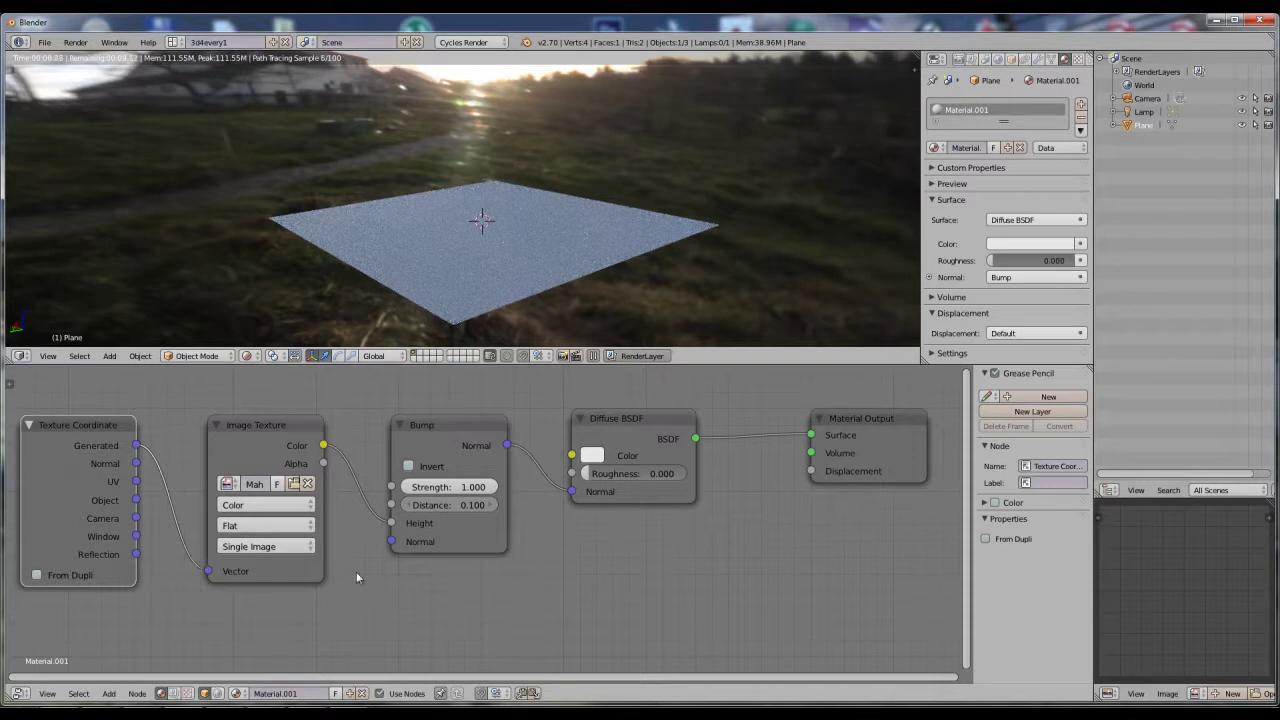
key("Home")
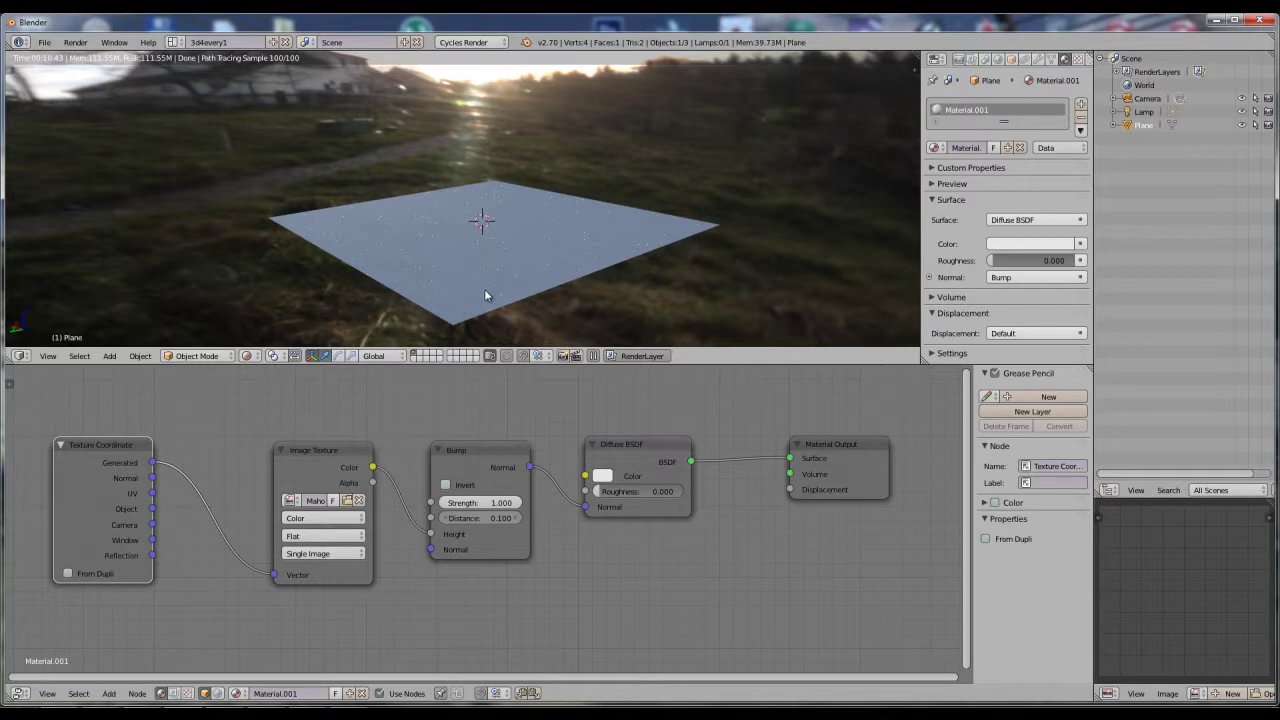
Step: Zoom and orbit the viewport closer to the plane, then select the Bump Strength field
scroll(467, 294, "up", 1)
scroll(470, 298, "up", 2)
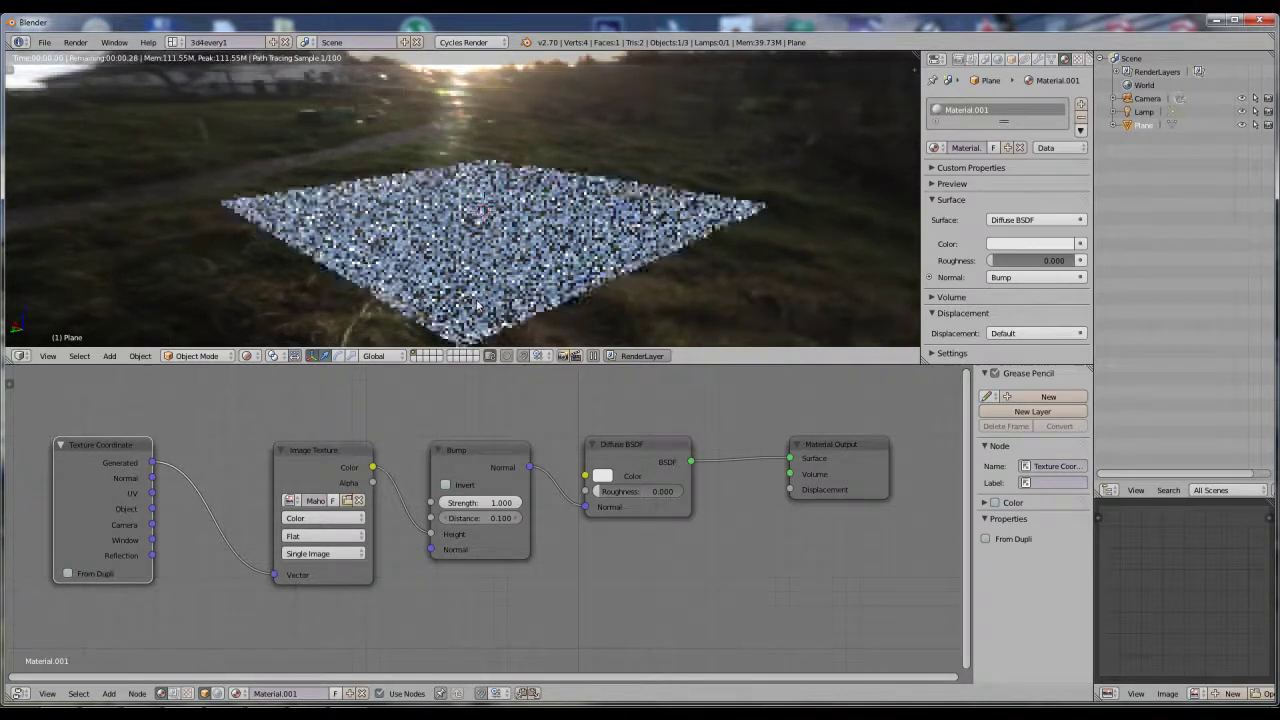
mouse_move(477, 305)
middle_mouse_down()
mouse_move(480, 320)
mouse_move(488, 306)
middle_mouse_up()
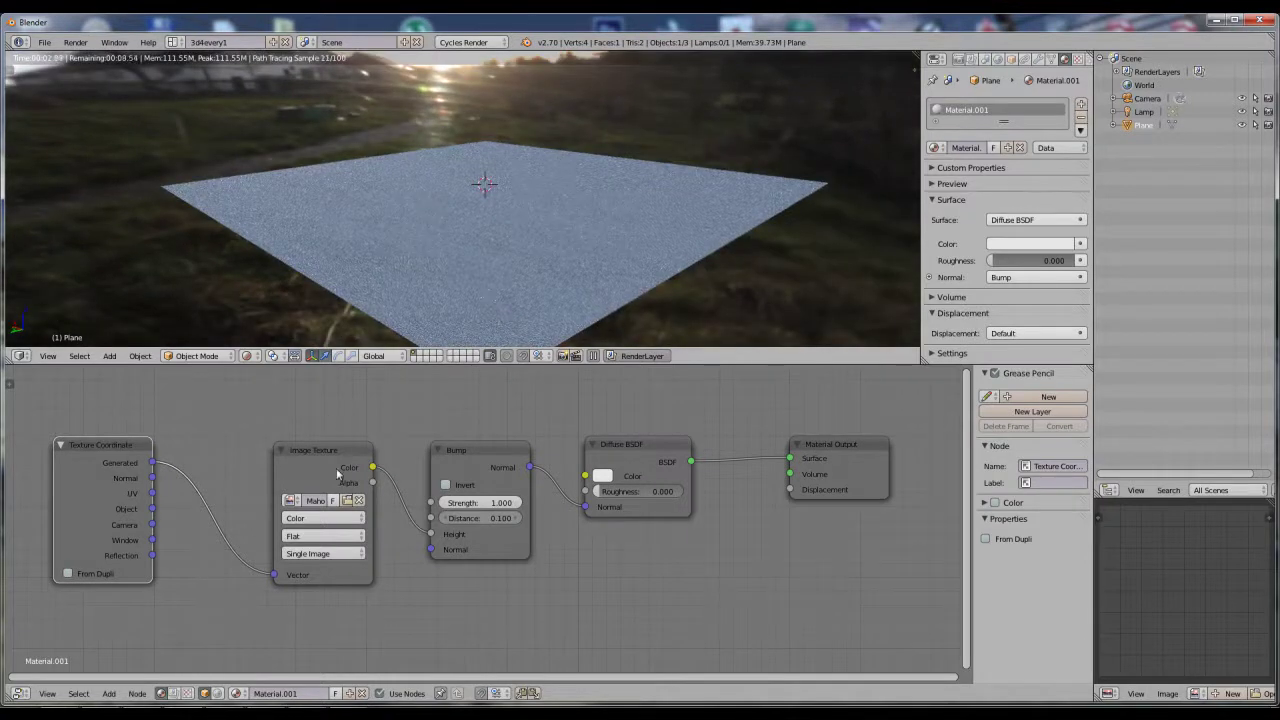
left_click(493, 503)
Step: Set the Bump strength to 5 and move the Material Output node further right
type("5")
key("Return")
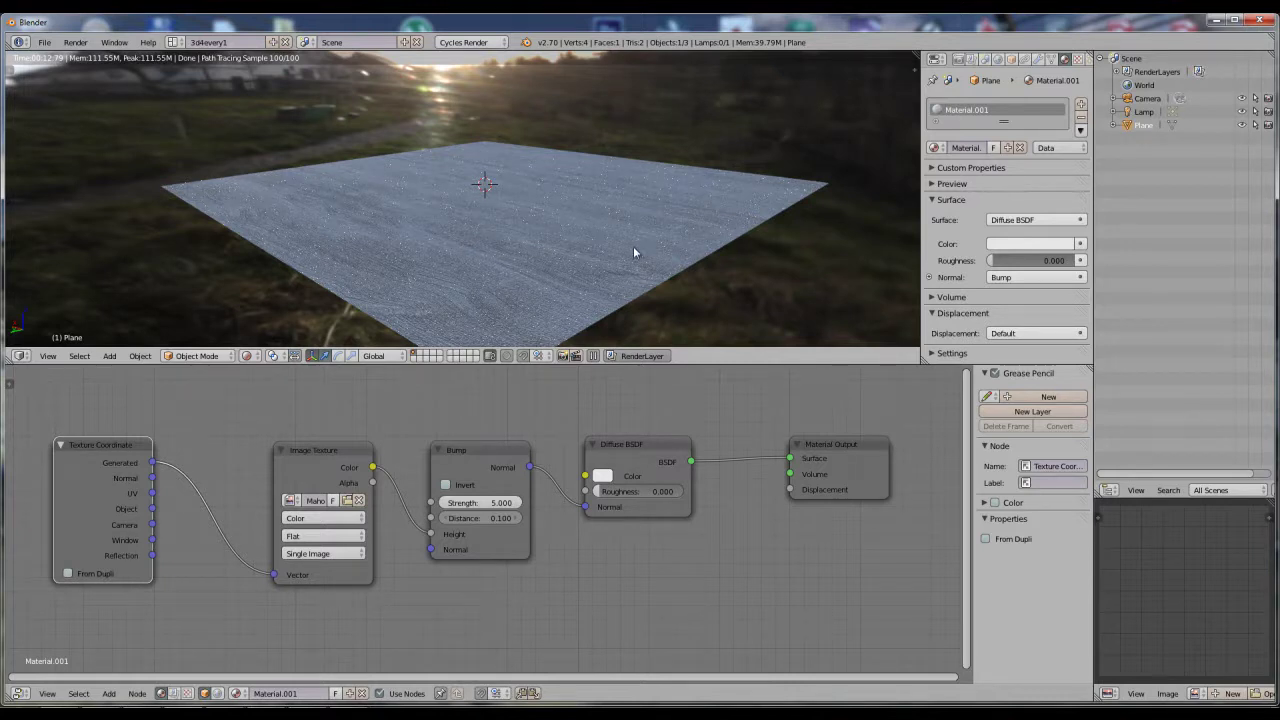
left_click_drag(844, 445, 892, 446)
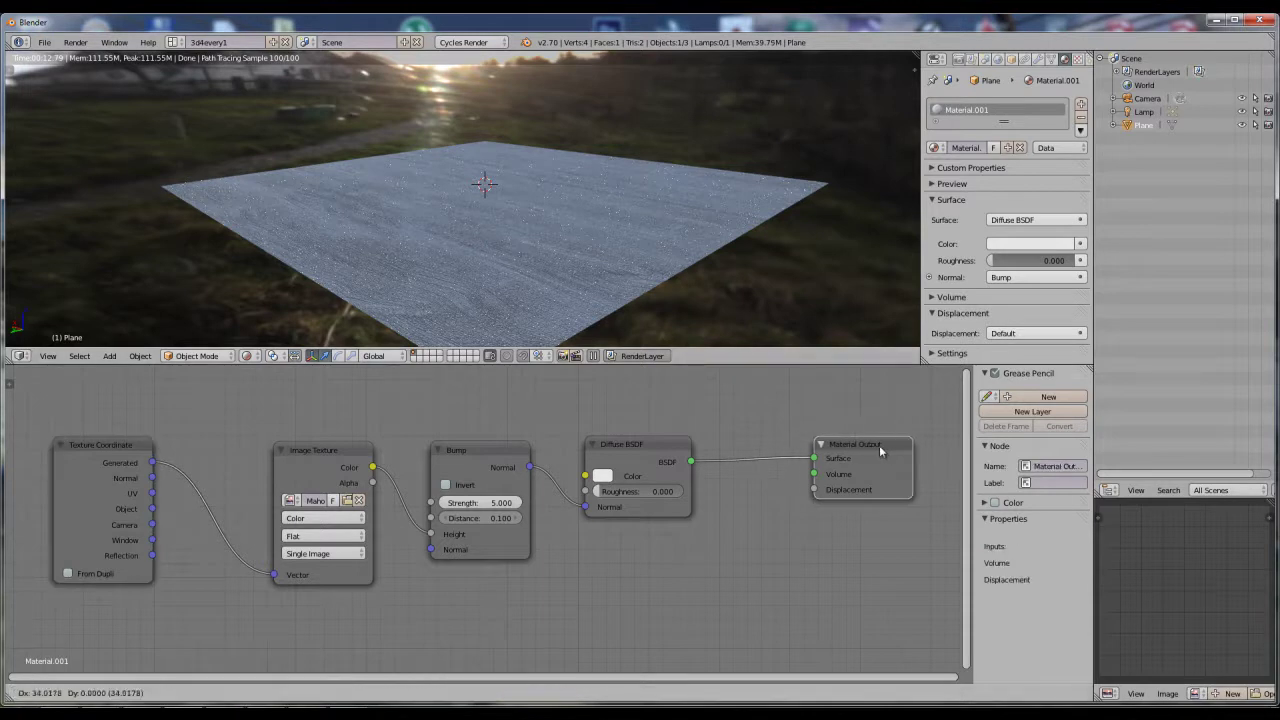
left_click(668, 446)
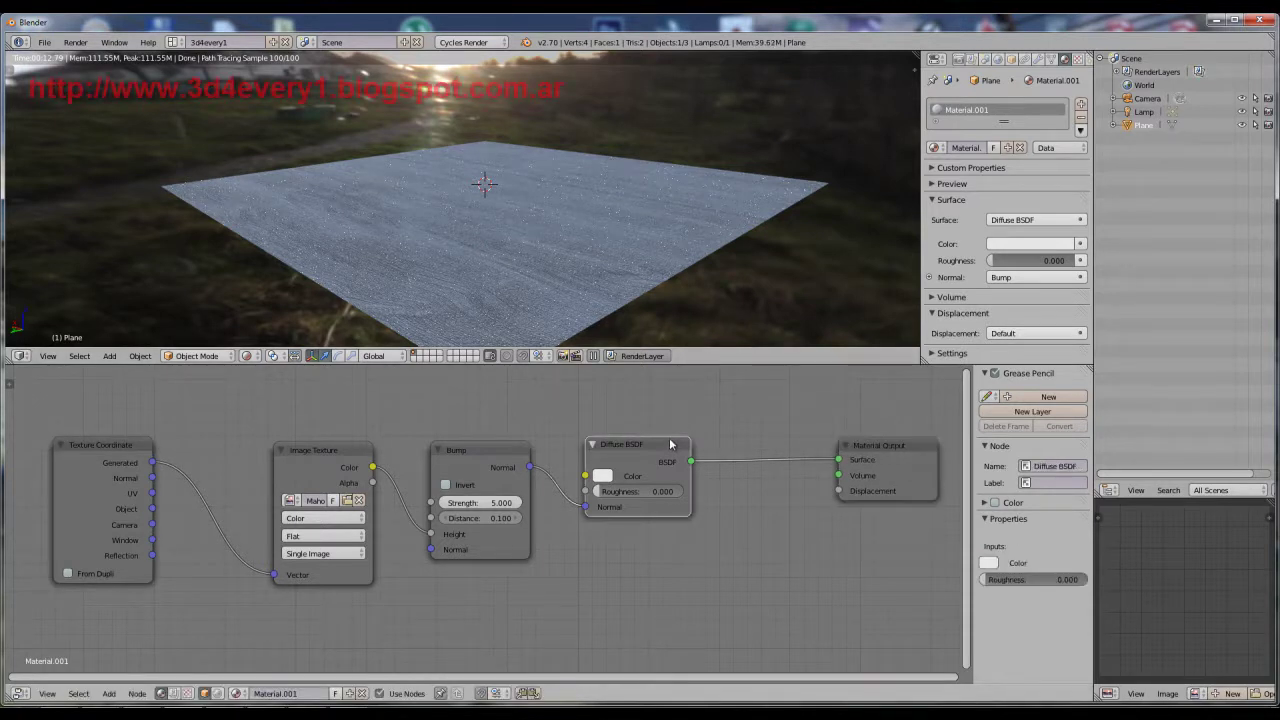
key("shift+a")
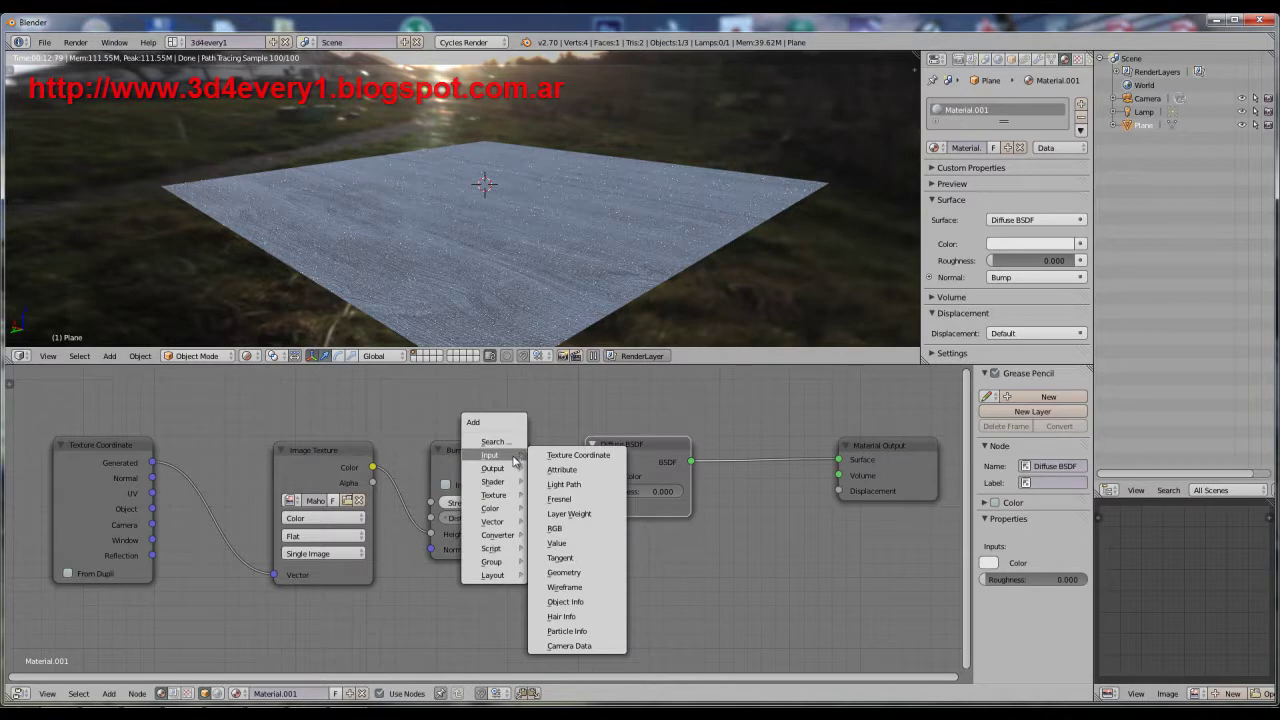
mouse_move(493, 481)
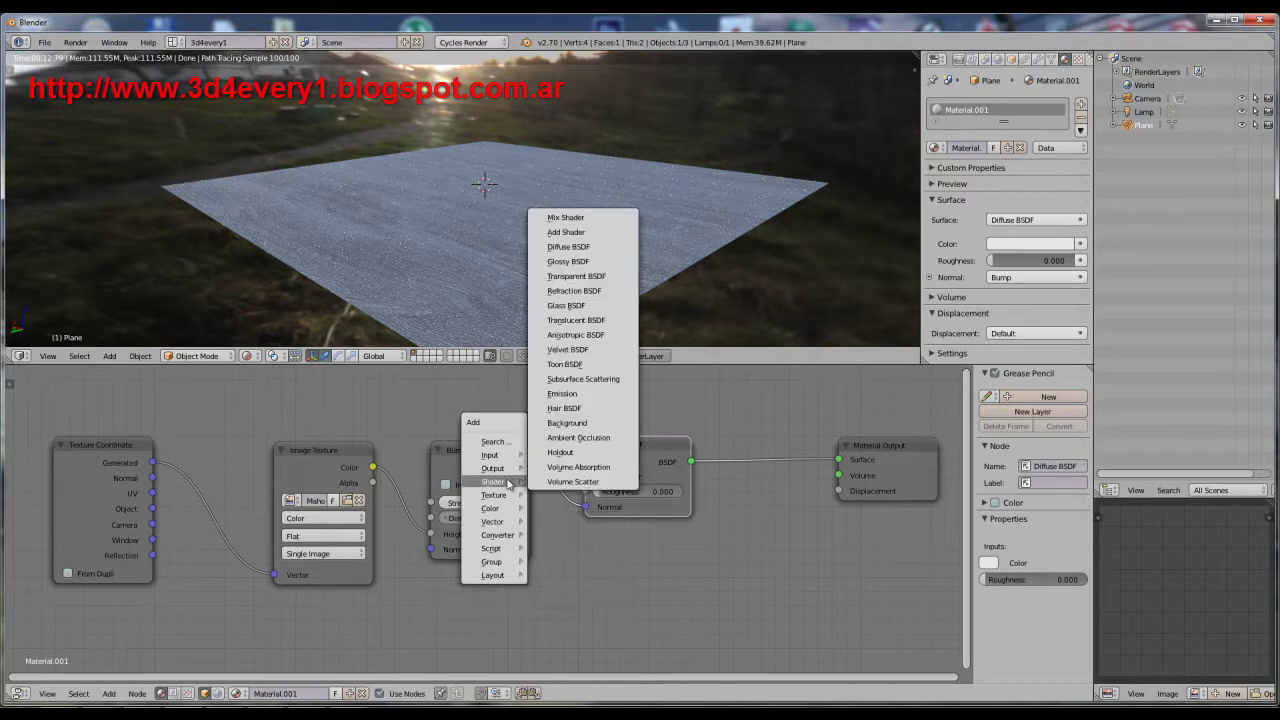
Step: Insert a Mix Shader between the Diffuse BSDF and the Material Output
left_click(545, 215)
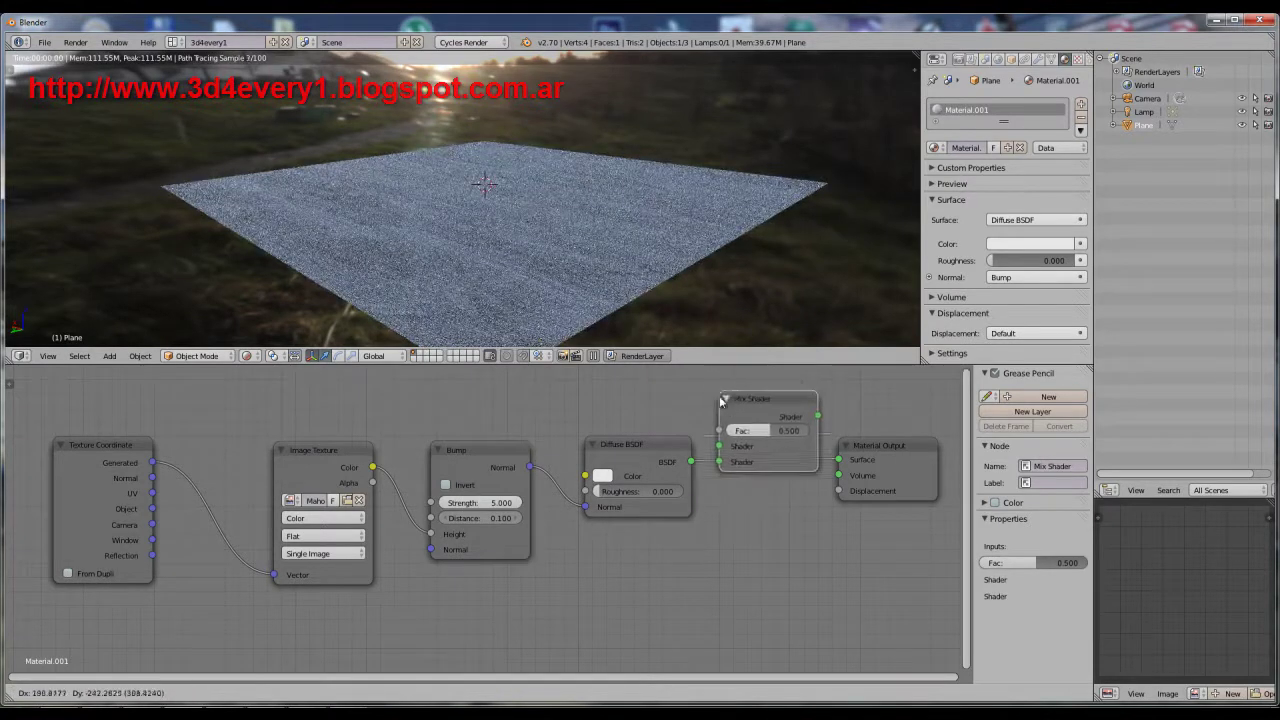
left_click(721, 428)
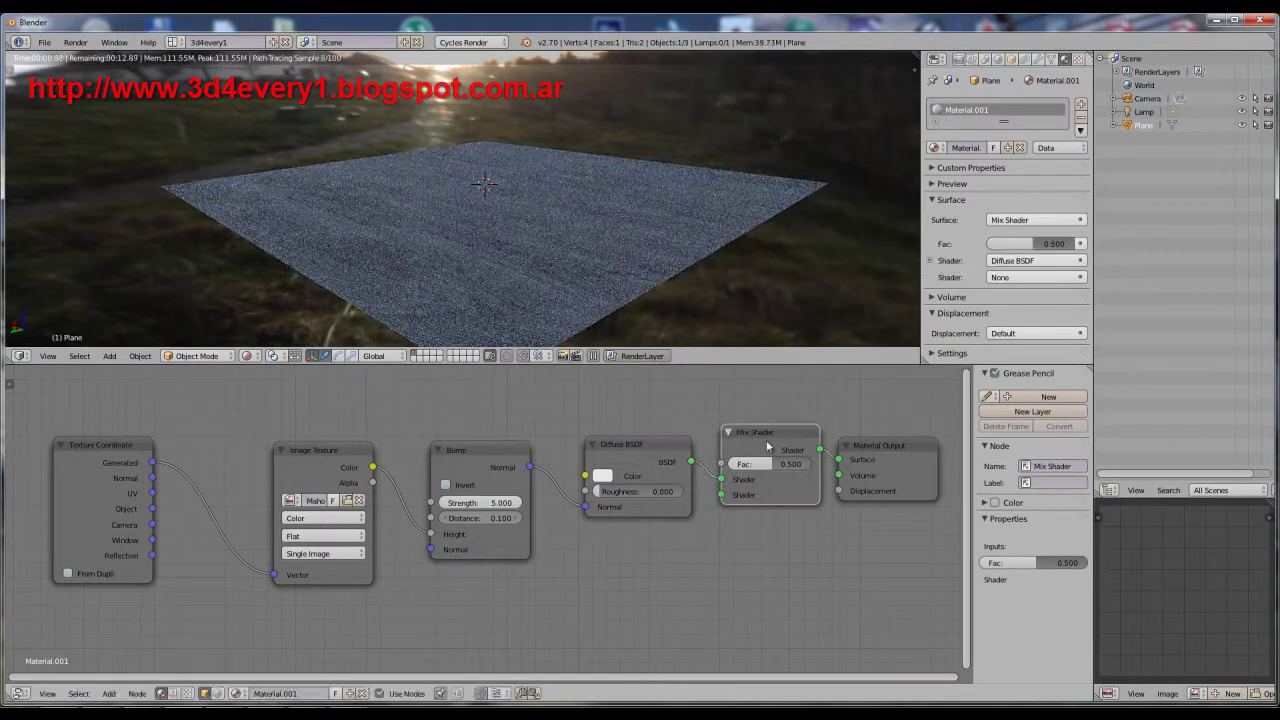
left_click_drag(905, 449, 940, 449)
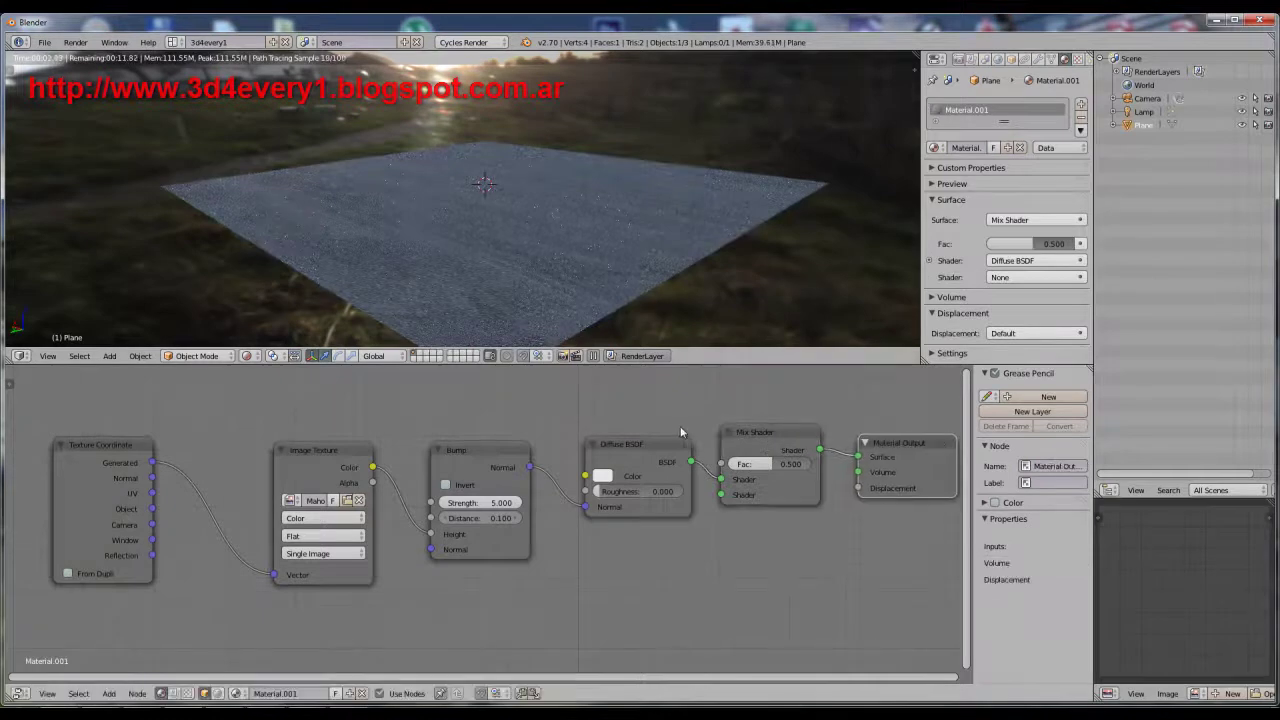
left_click(780, 451)
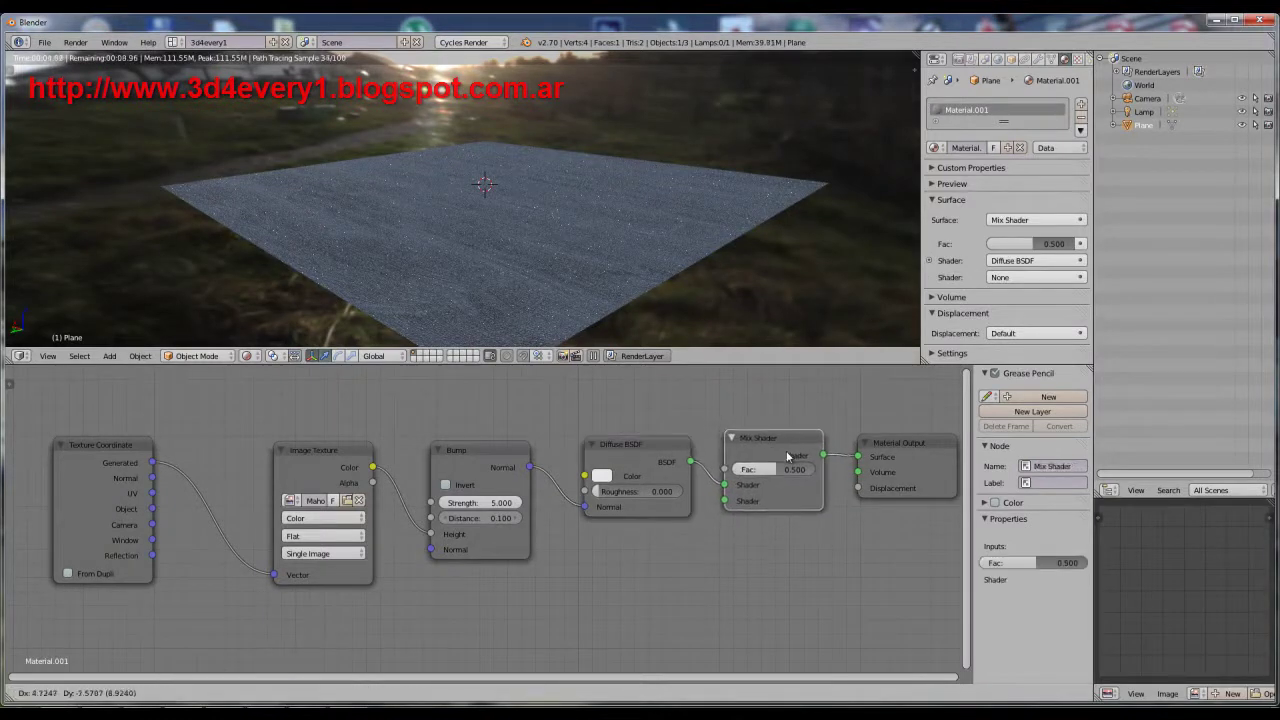
left_click_drag(780, 451, 788, 460)
Step: Add a Glossy BSDF with roughness 0 into the Mix Shader's second input, using the Bump normal
key("shift+a")
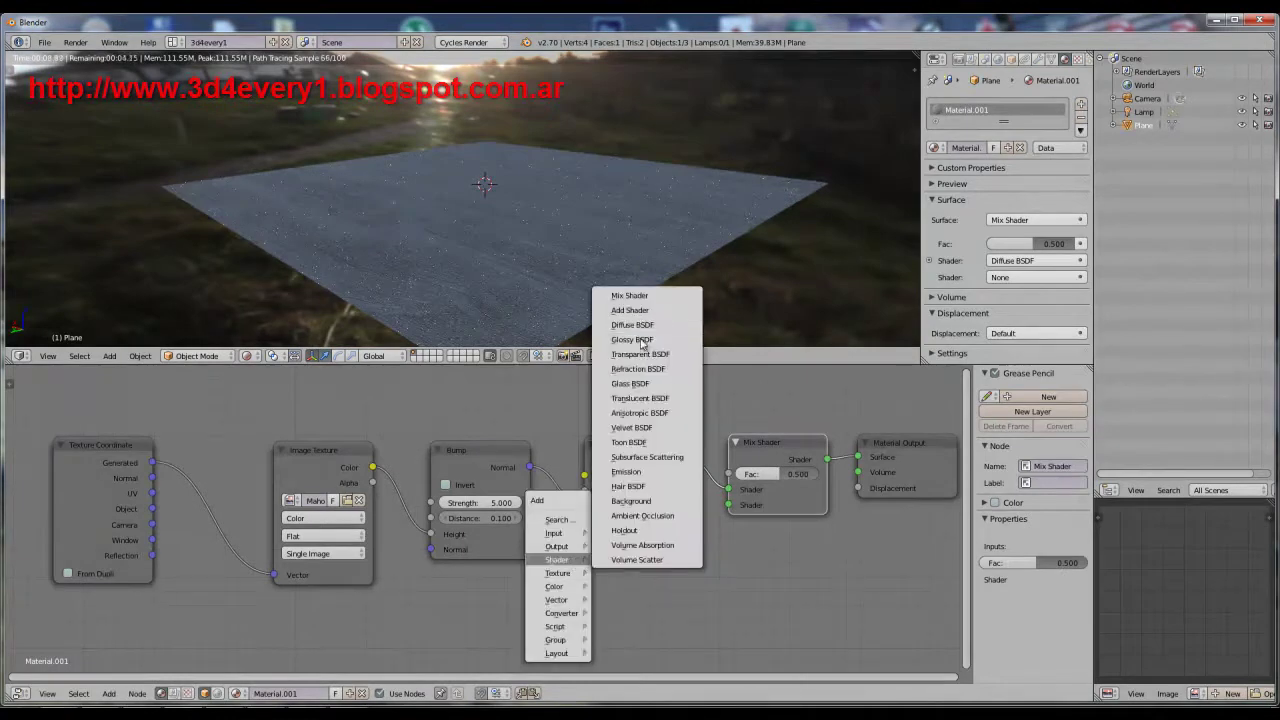
left_click(650, 339)
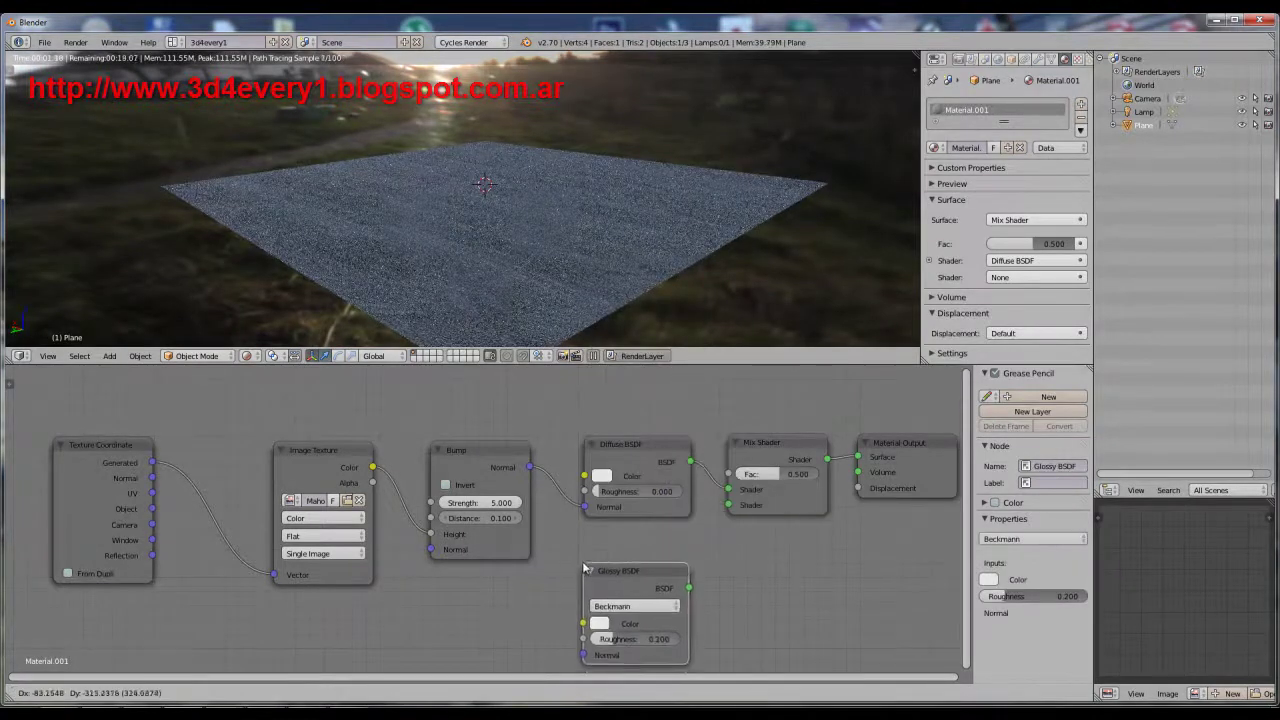
left_click(586, 560)
left_click_drag(689, 577, 728, 505)
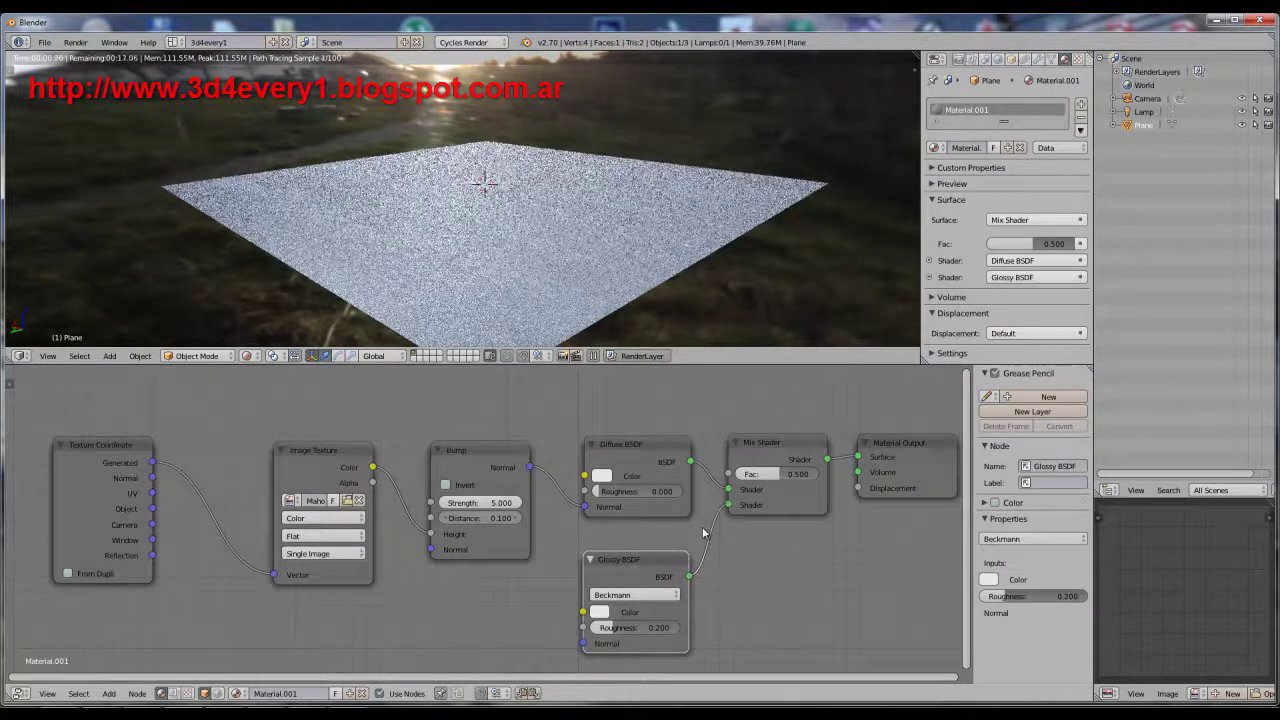
left_click(625, 627)
type("0")
key("Return")
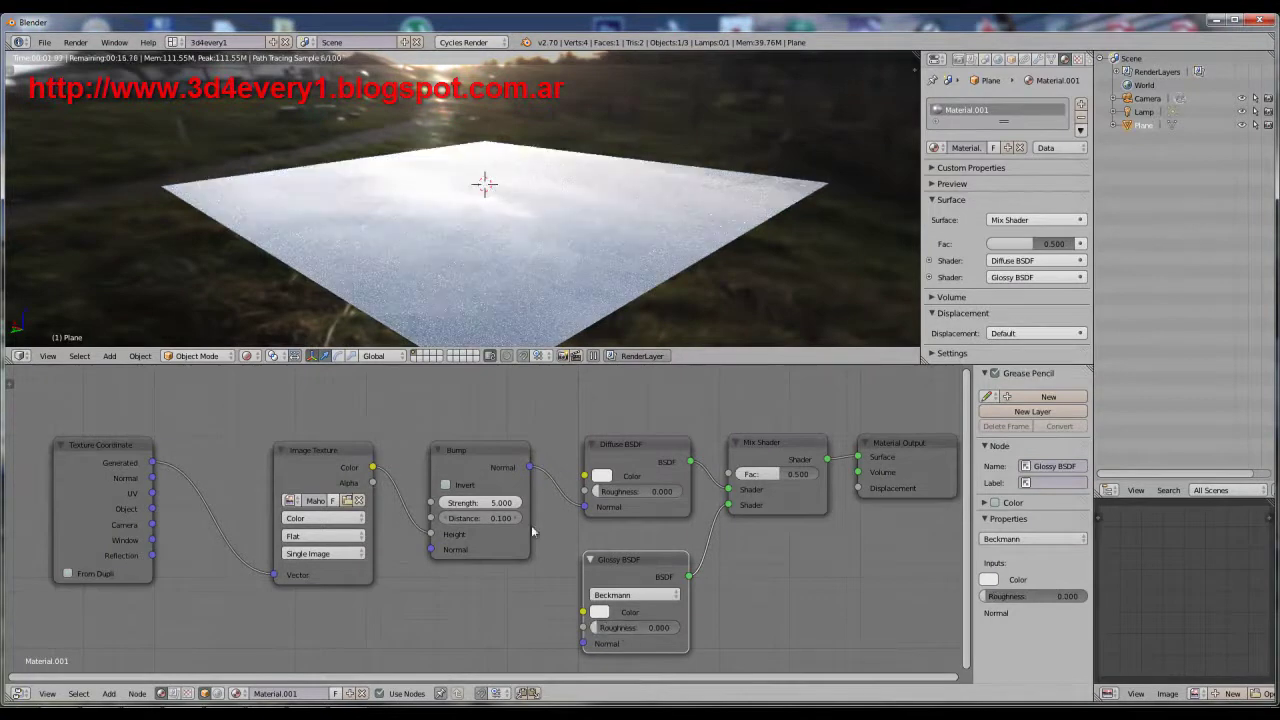
mouse_move(530, 467)
left_mouse_down()
mouse_move(567, 642)
mouse_move(583, 643)
left_mouse_up()
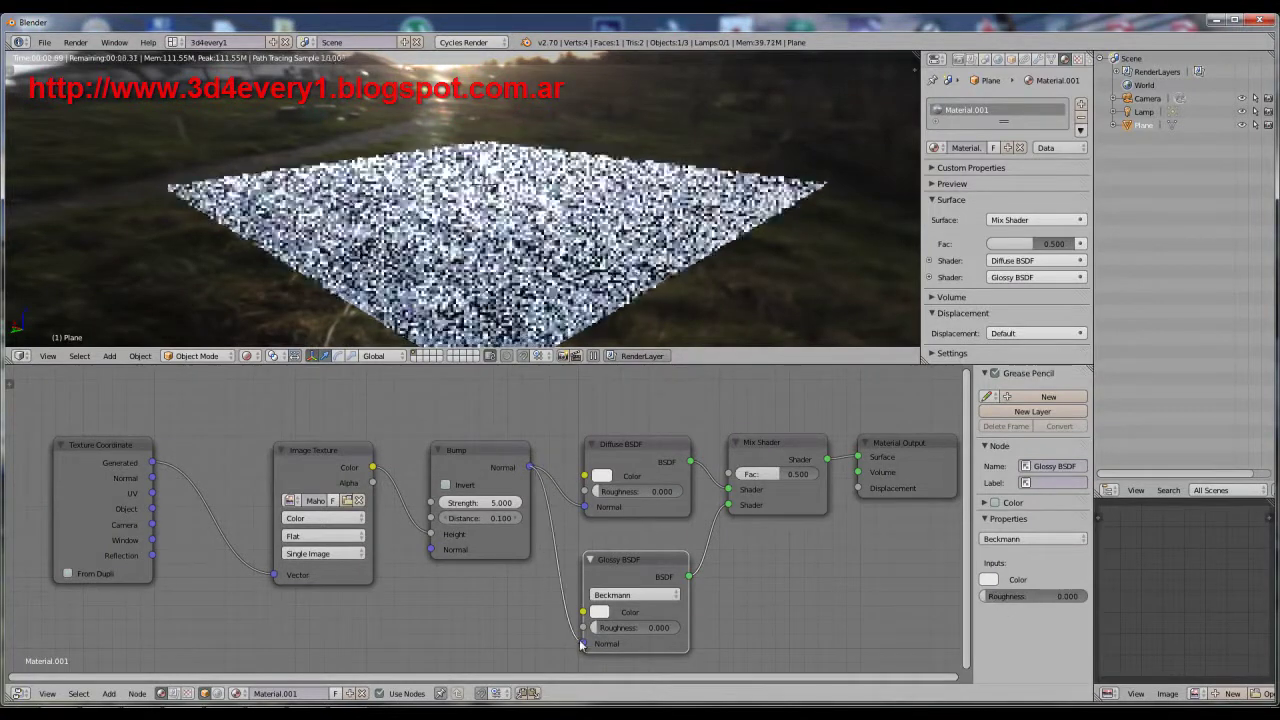
left_click_drag(636, 559, 622, 531)
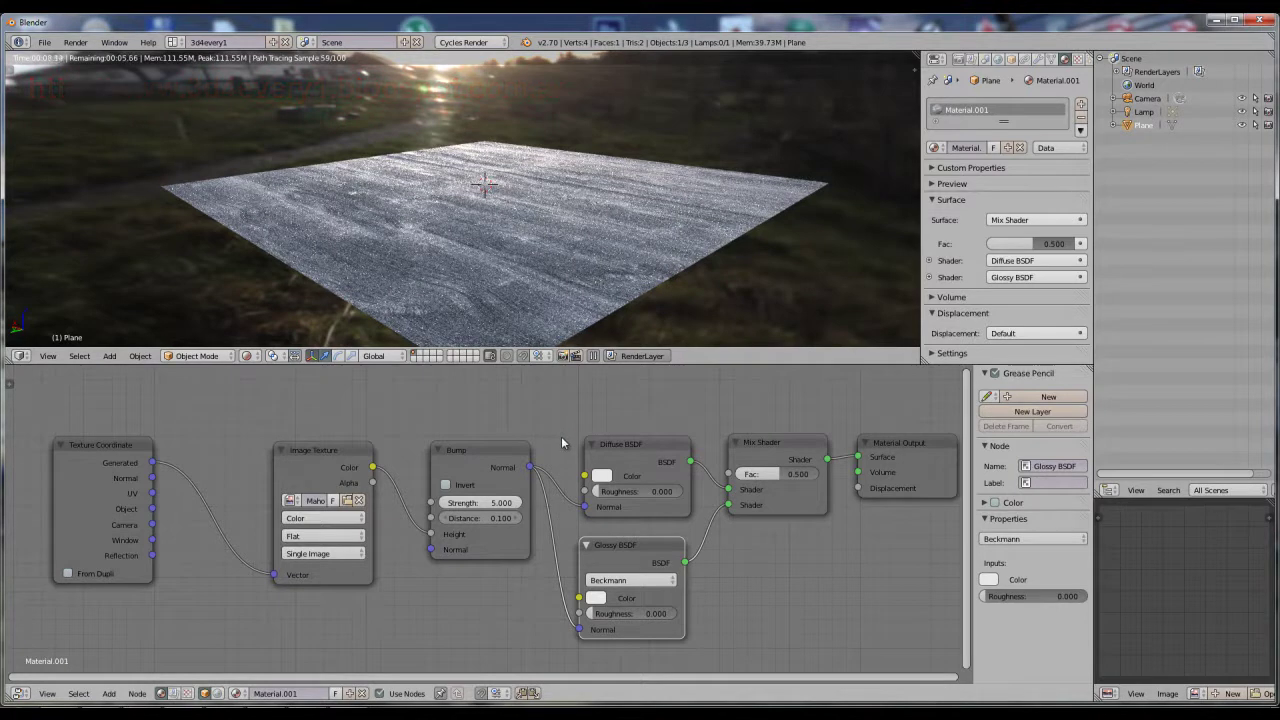
left_click_drag(636, 445, 631, 375)
Step: Connect the Mahogany image Color to both the Diffuse BSDF Color and the Mix Shader Fac
left_click_drag(336, 446, 300, 443)
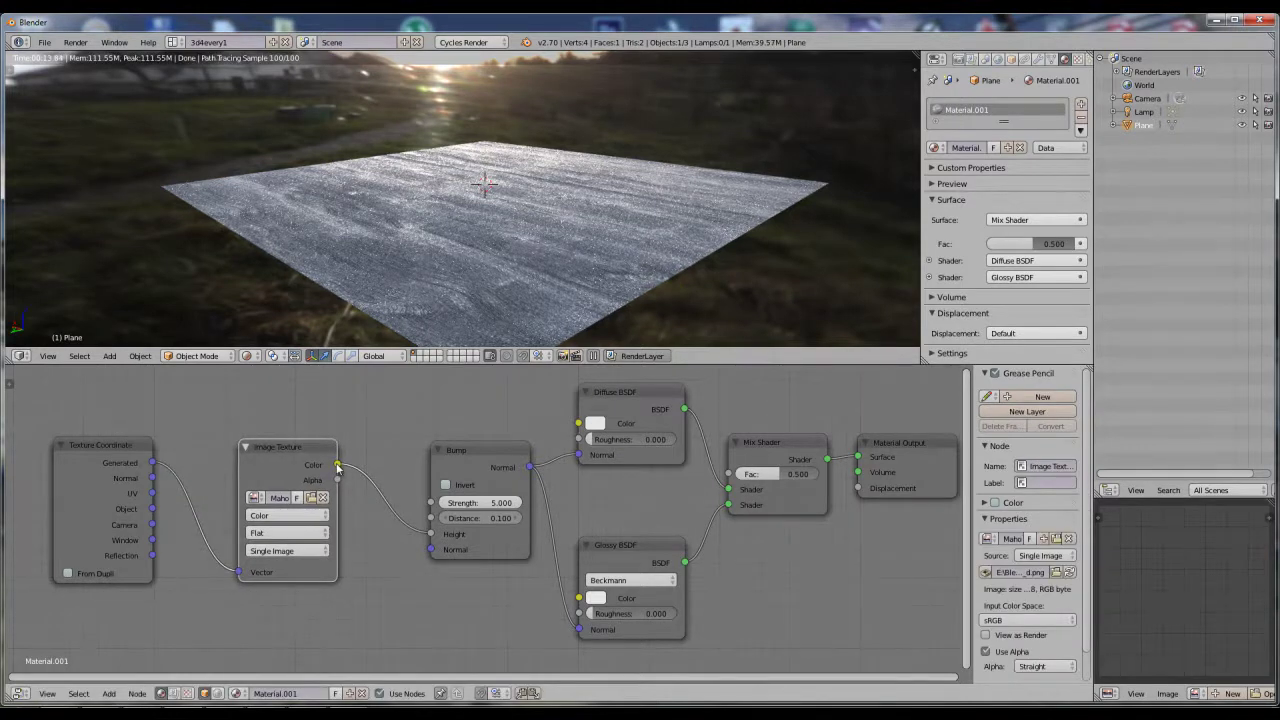
mouse_move(338, 466)
left_mouse_down()
mouse_move(580, 424)
mouse_move(620, 390)
left_mouse_up()
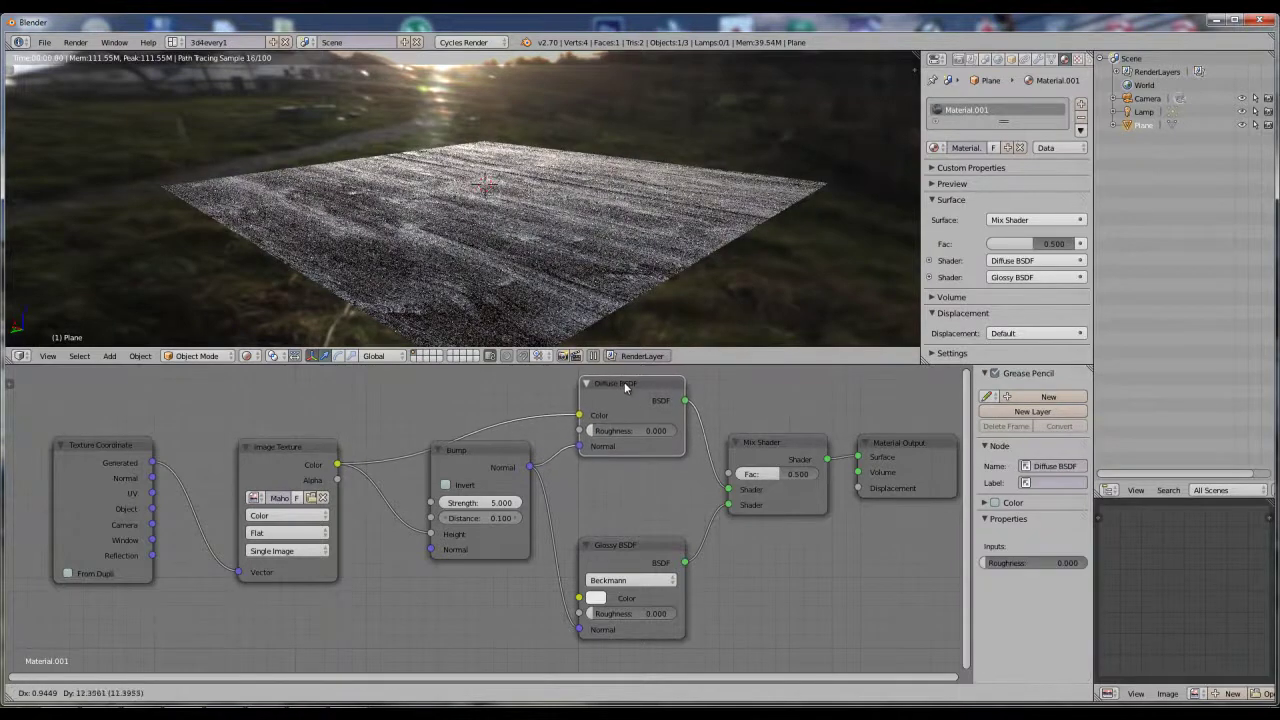
left_click_drag(781, 445, 781, 437)
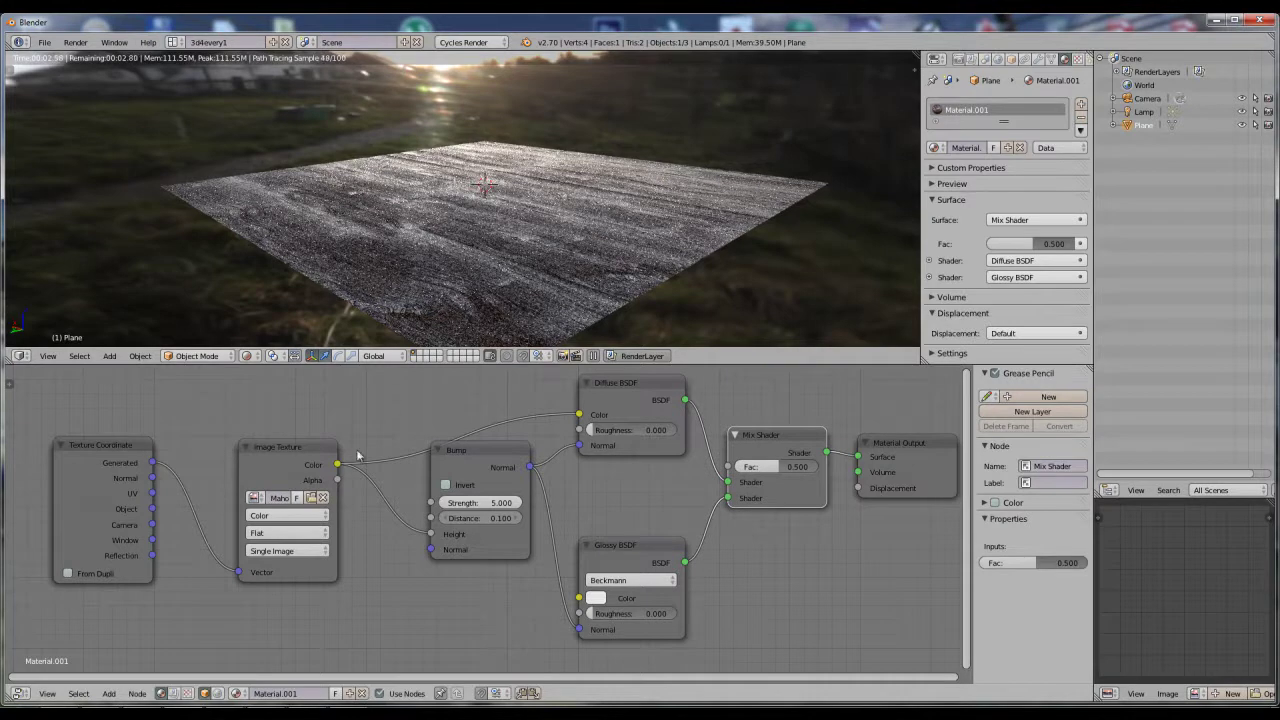
left_click_drag(338, 465, 728, 467)
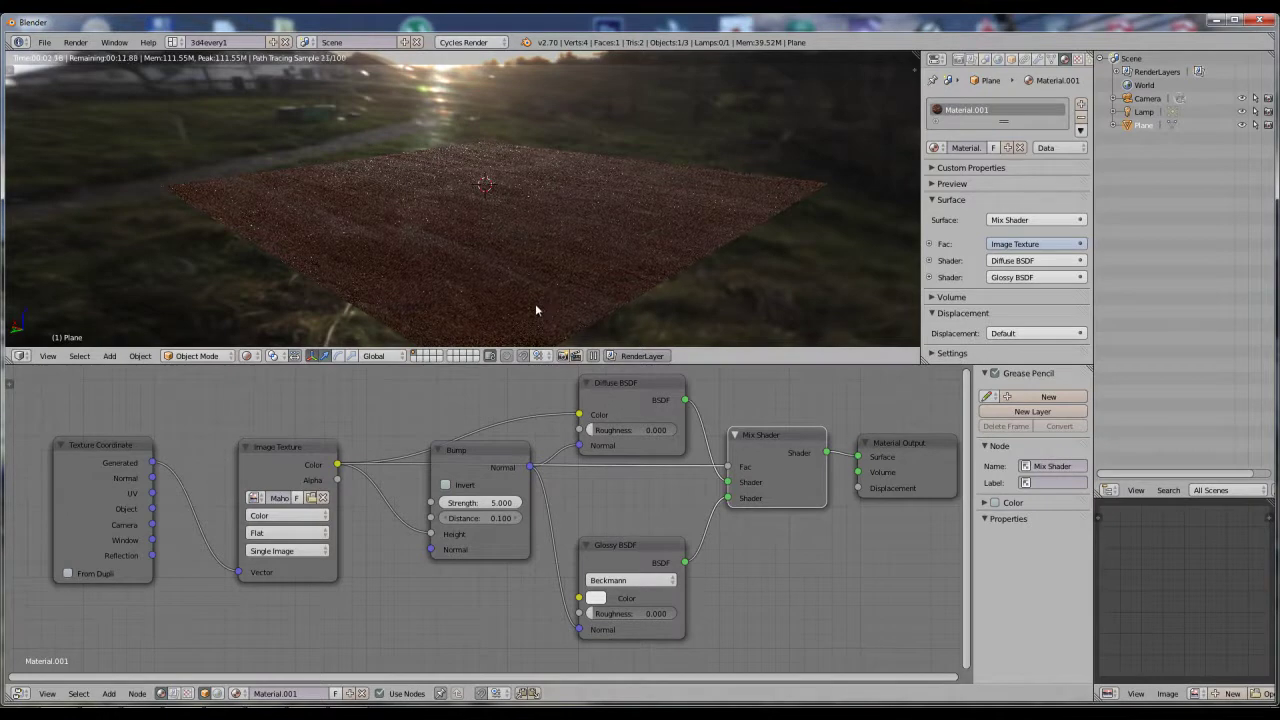
key("g")
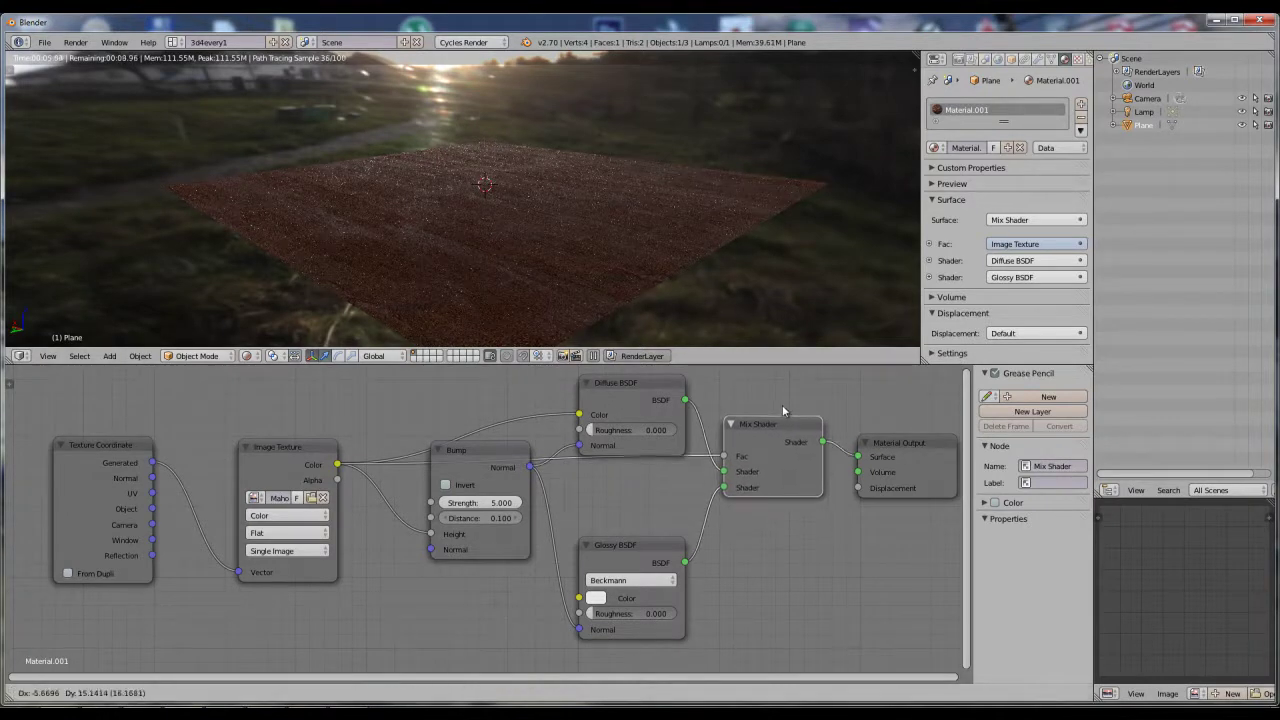
left_click(778, 404)
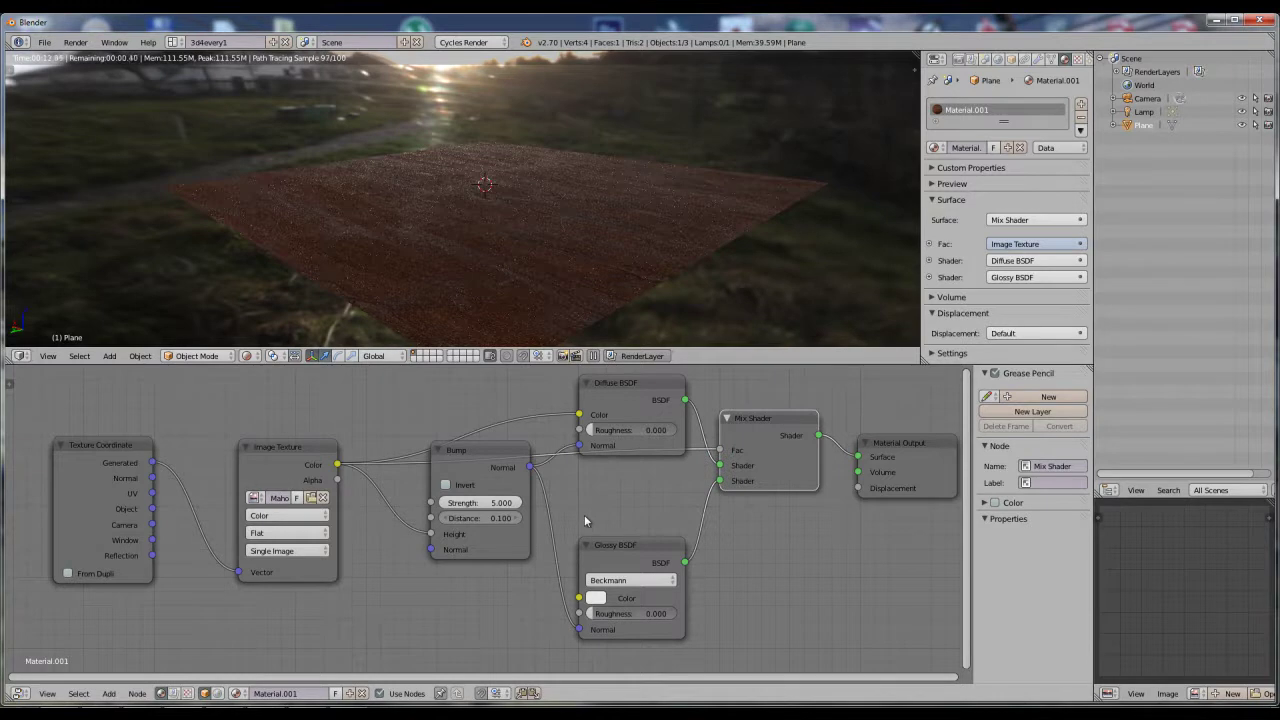
middle_click_drag(604, 522, 577, 496)
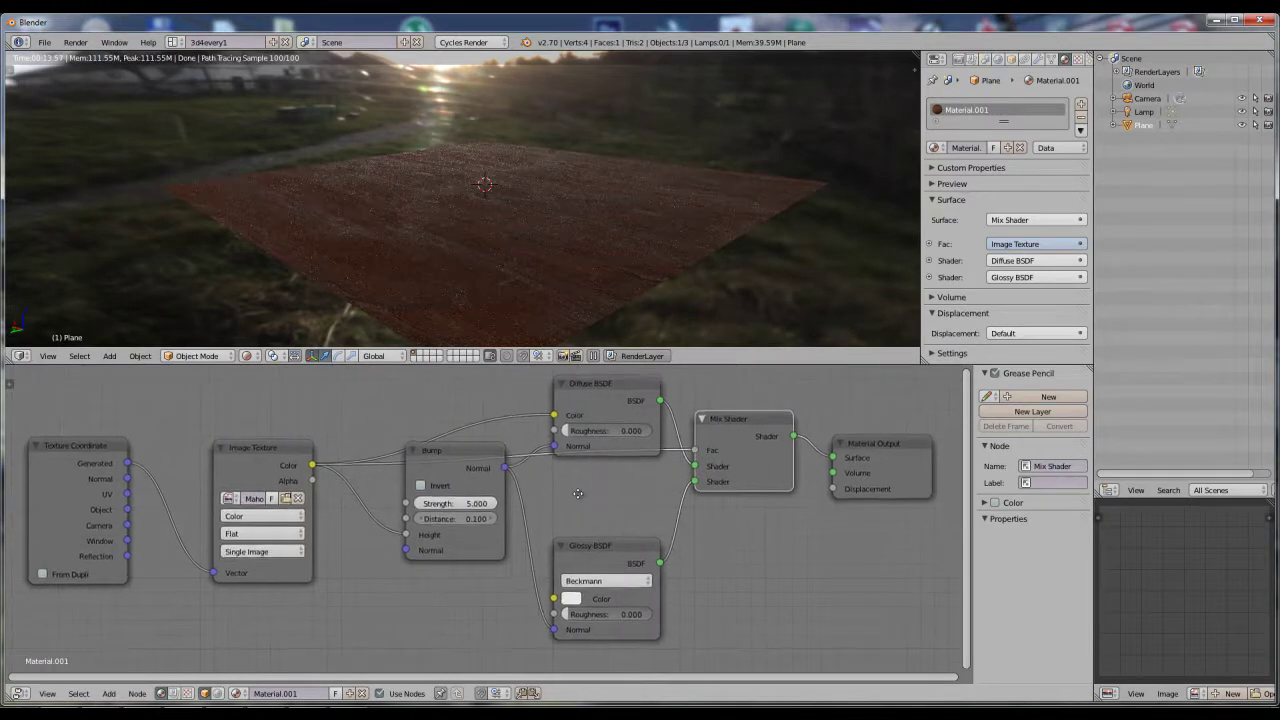
Step: Set the Bump node Strength to 1.000 and orbit to inspect the softer wood grain
middle_click_drag(480, 277, 493, 300)
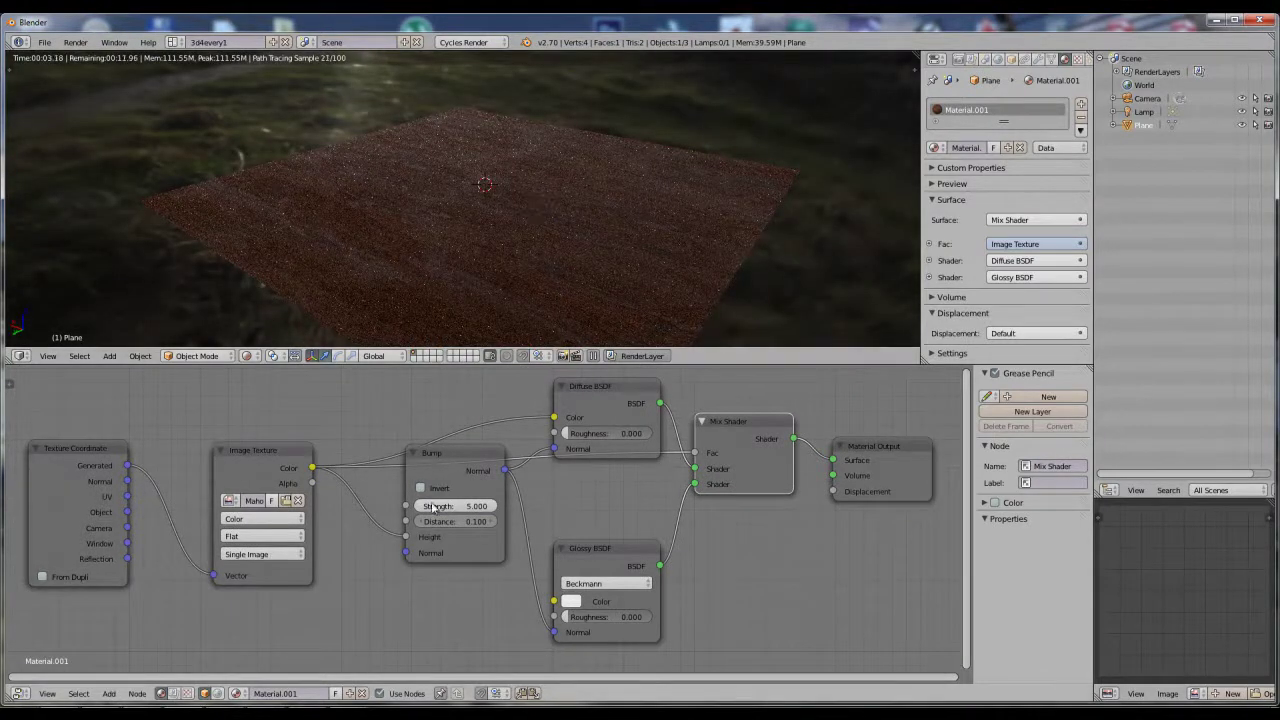
left_click(488, 507)
type("1")
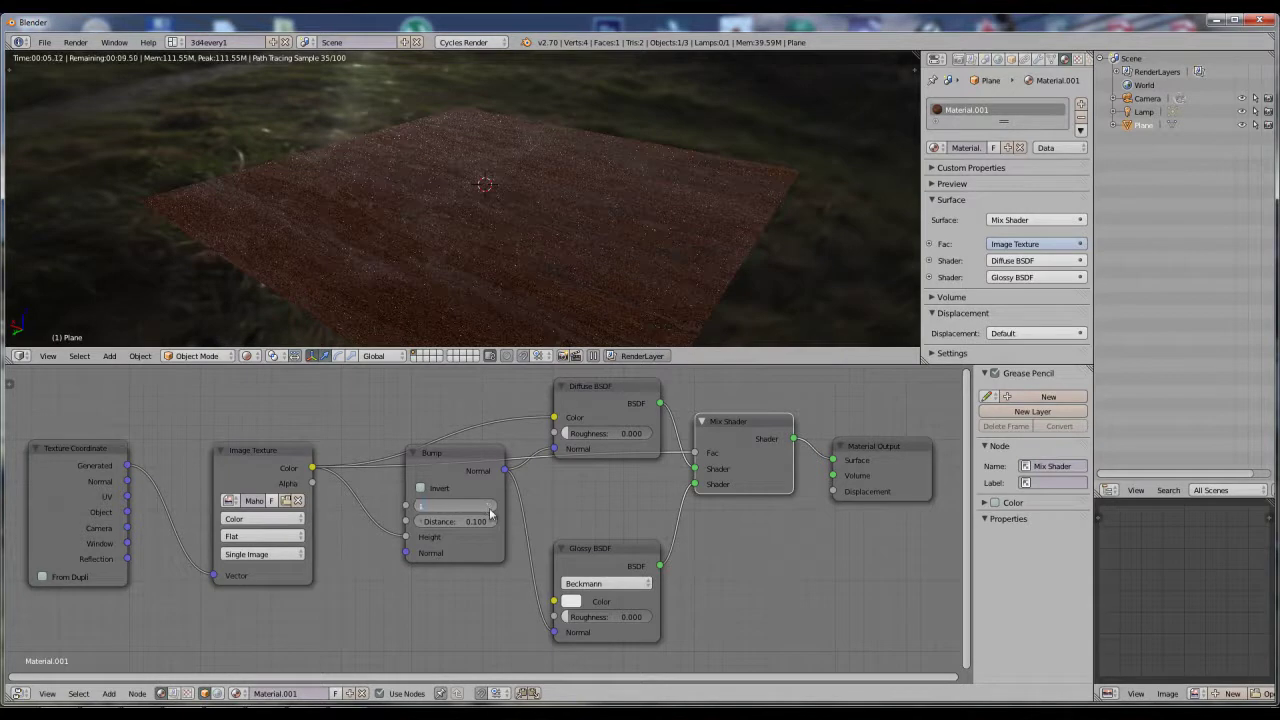
key("Return")
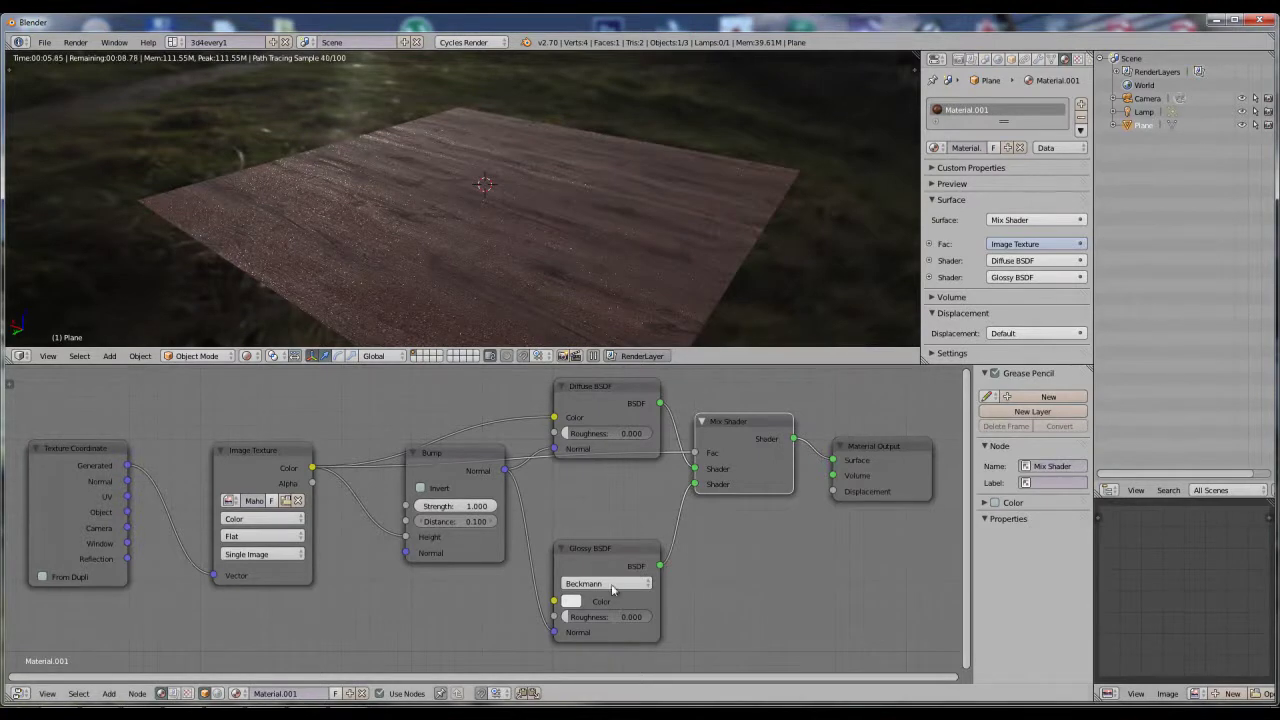
mouse_move(557, 272)
middle_mouse_down()
mouse_move(523, 264)
mouse_move(530, 303)
middle_mouse_up()
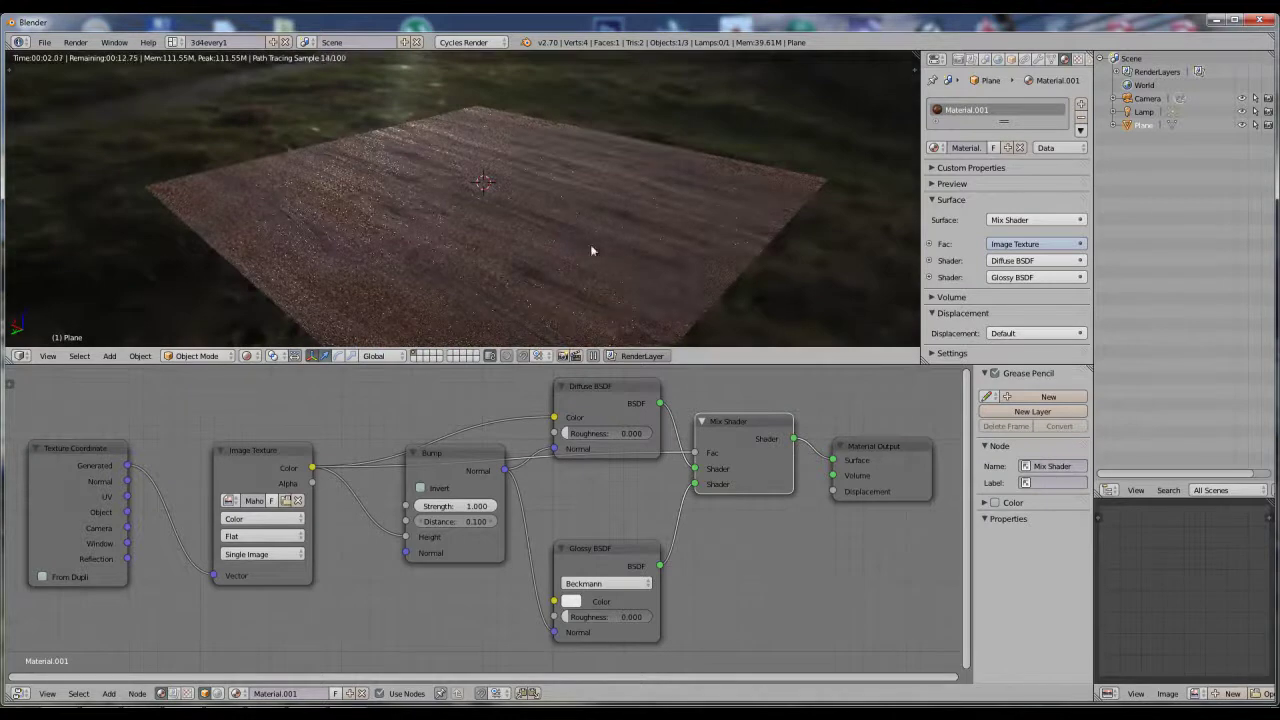
Step: Darken the Glossy BSDF colour from 0.800 grey to a dark grey of about 0.122
left_click(578, 604)
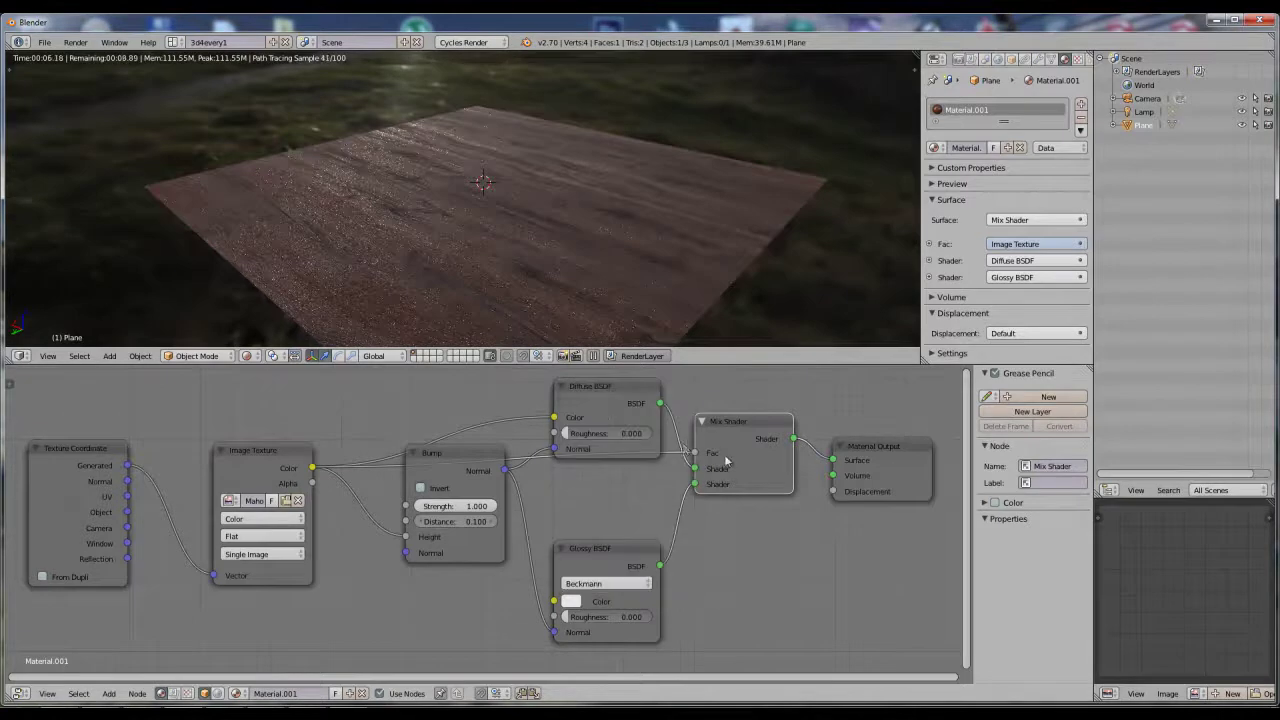
left_click(575, 601)
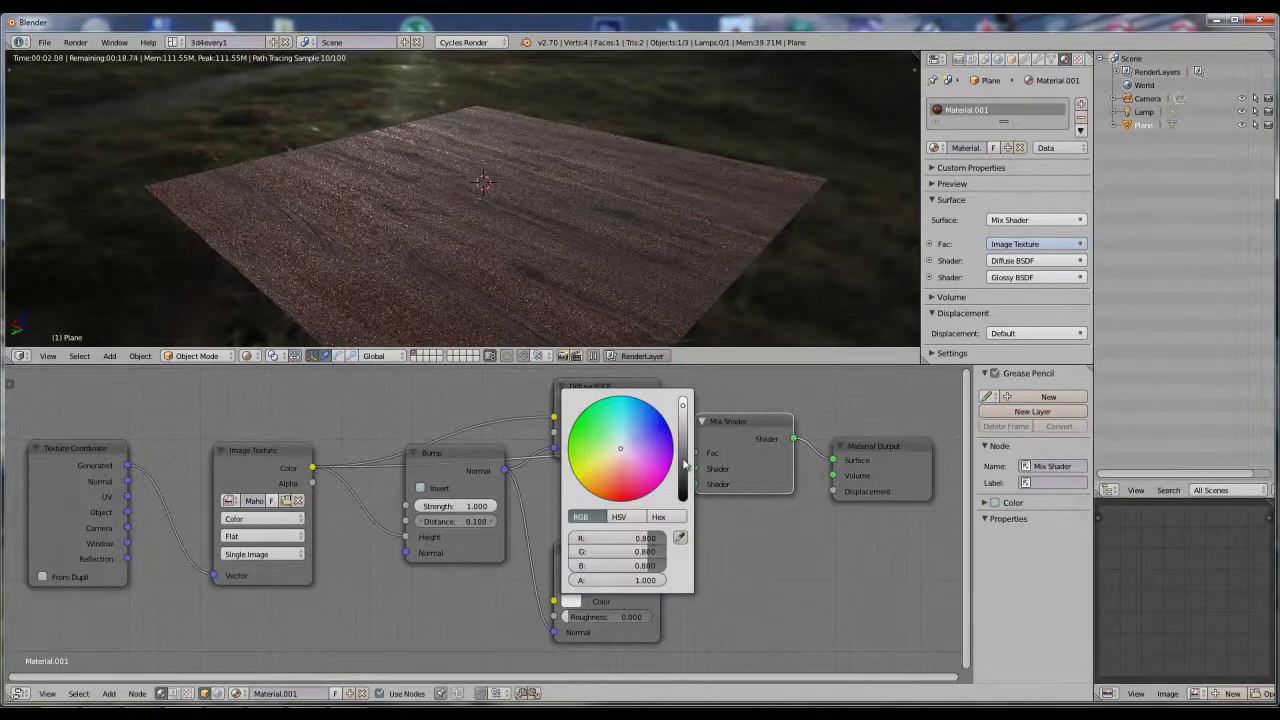
left_click_drag(683, 462, 683, 461)
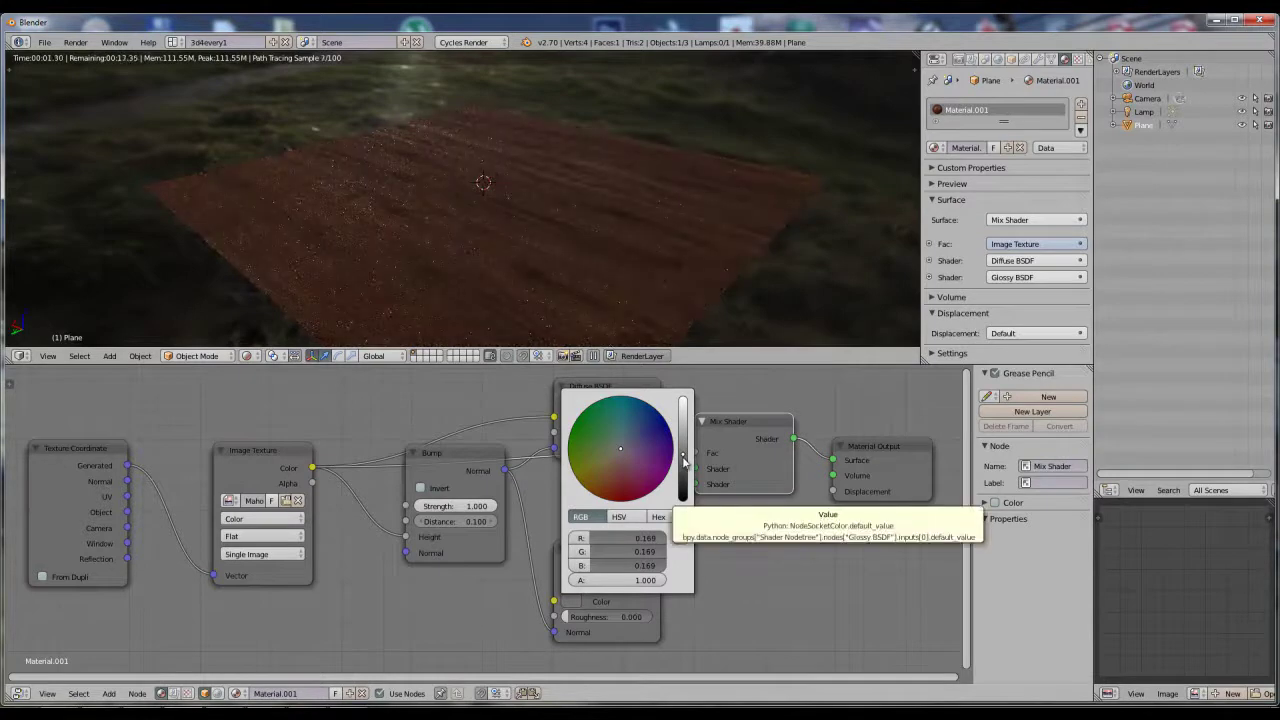
left_click_drag(684, 460, 684, 463)
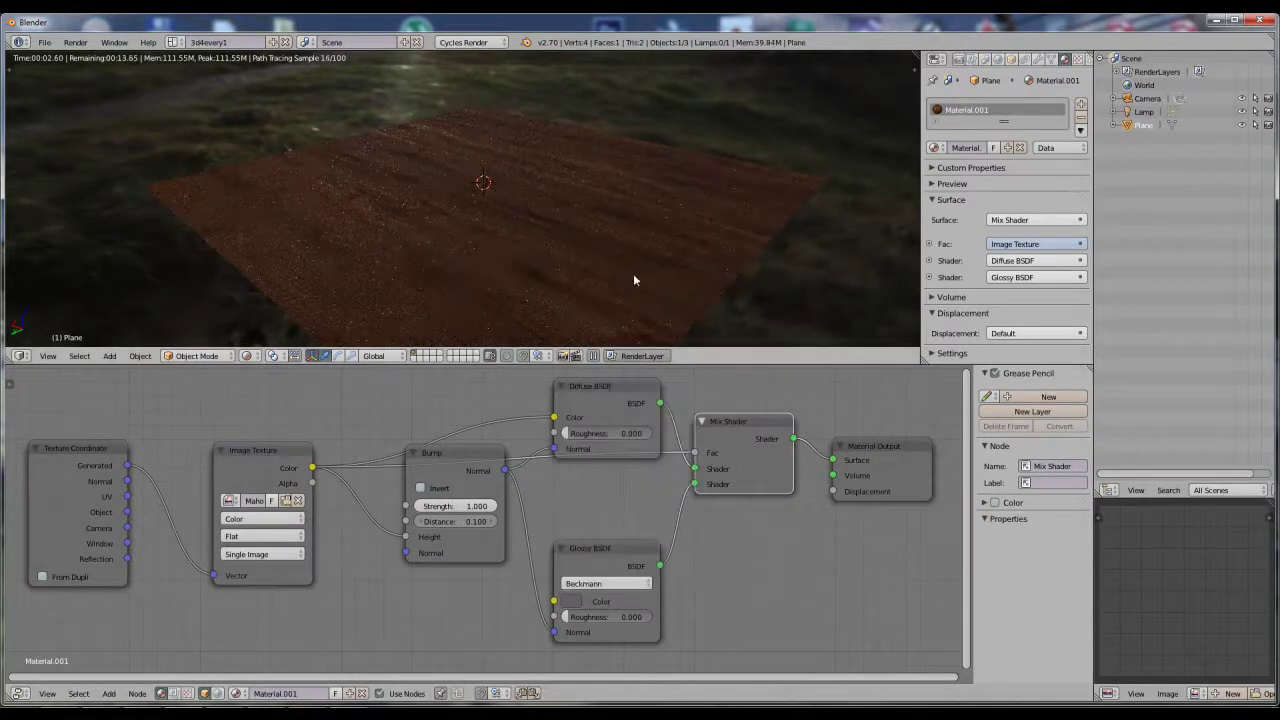
Step: Orbit the viewport to a lower angle on the wooden plane, facing the sunlit garden
middle_click_drag(626, 247, 629, 245)
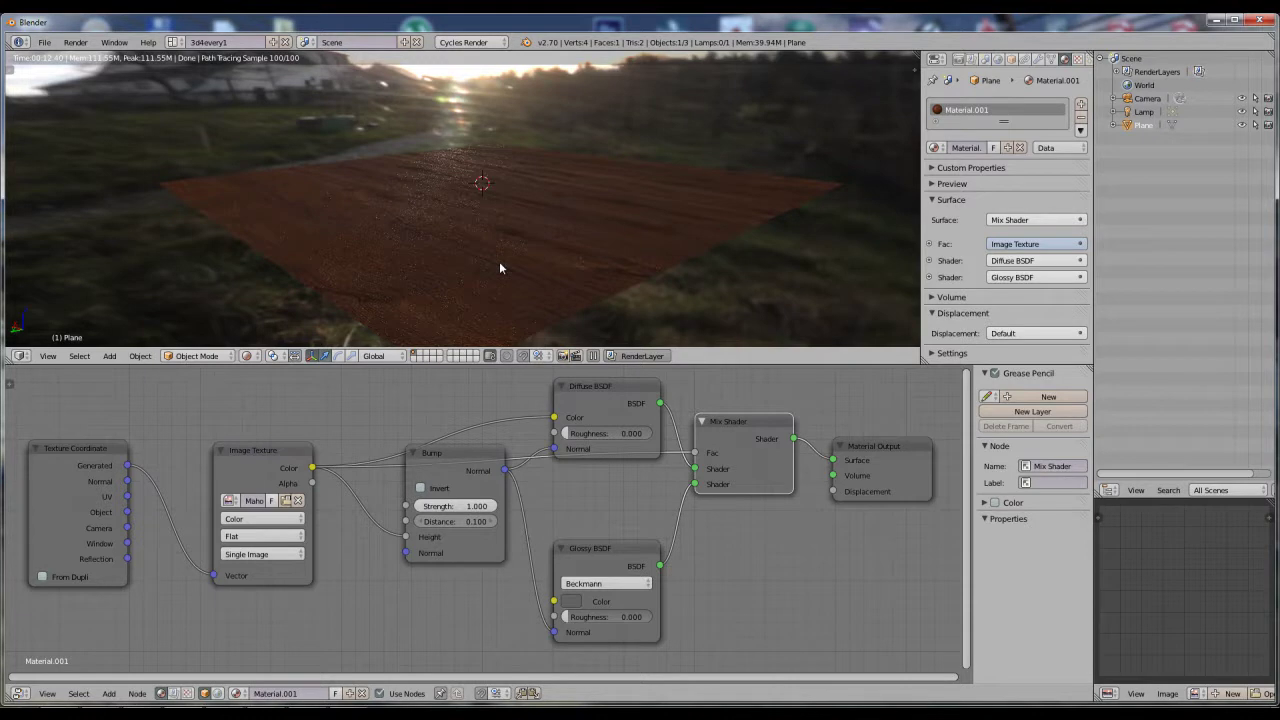
Step: Move the Bump node down and set its Strength to 0.100
left_click_drag(463, 451, 440, 486)
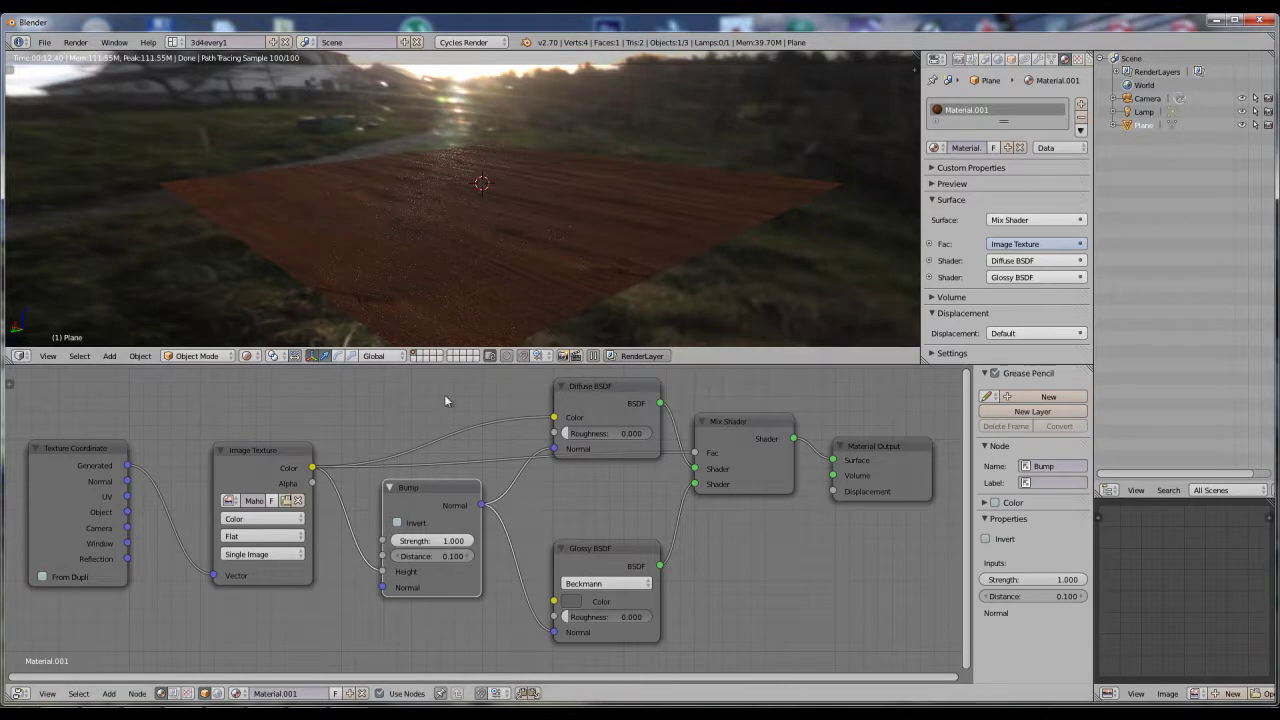
left_click(452, 541)
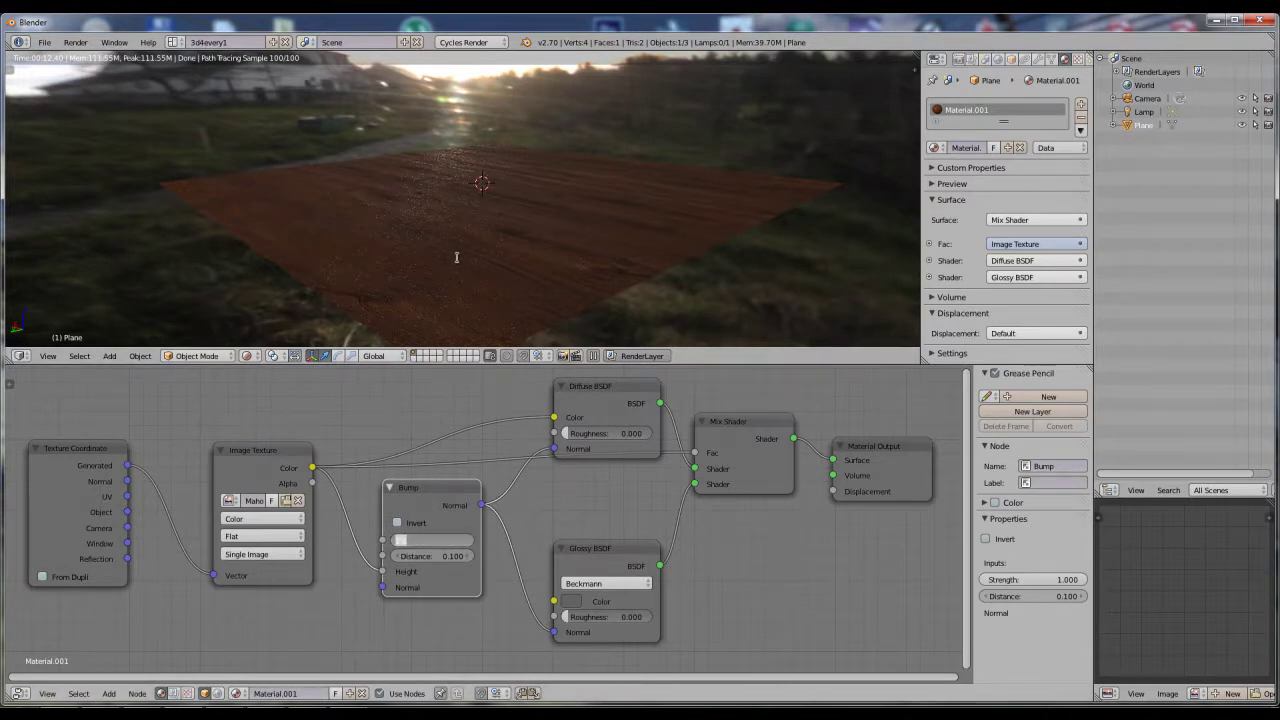
key("BackSpace")
key("Return")
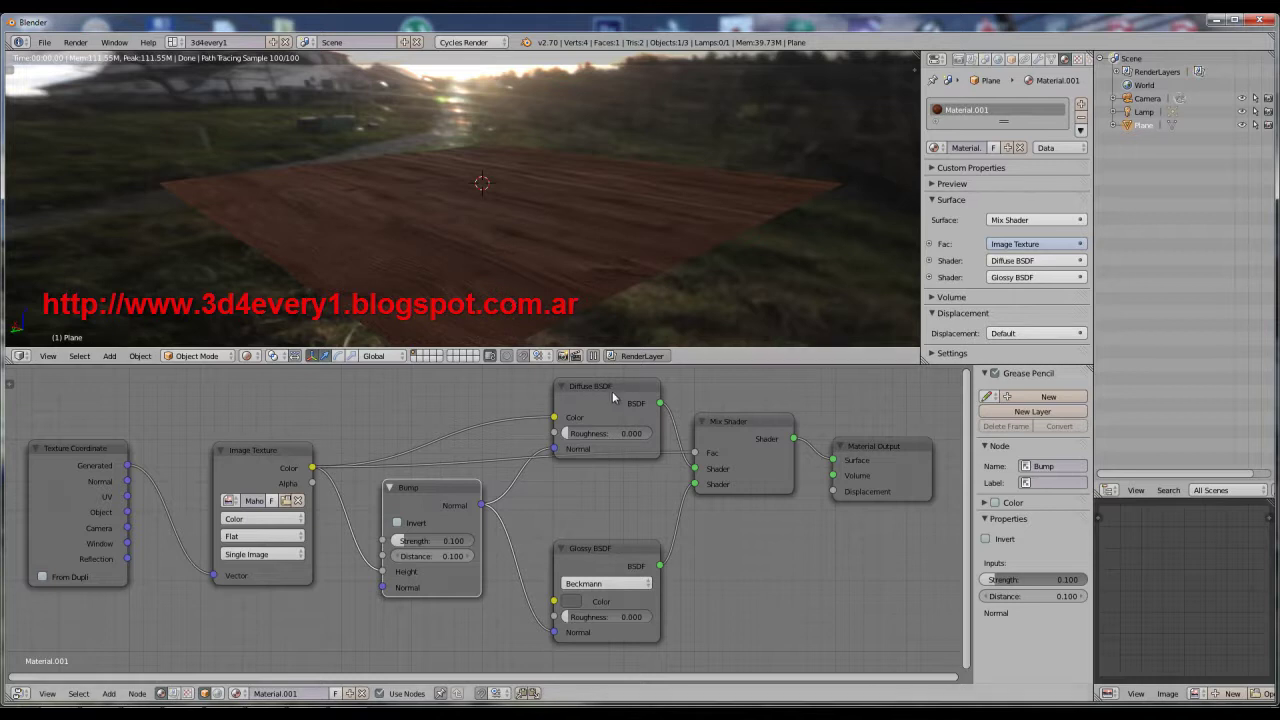
Step: Reframe the node graph and duplicate the wood Image Texture node, placing the copy above the graph
left_click_drag(630, 388, 620, 389)
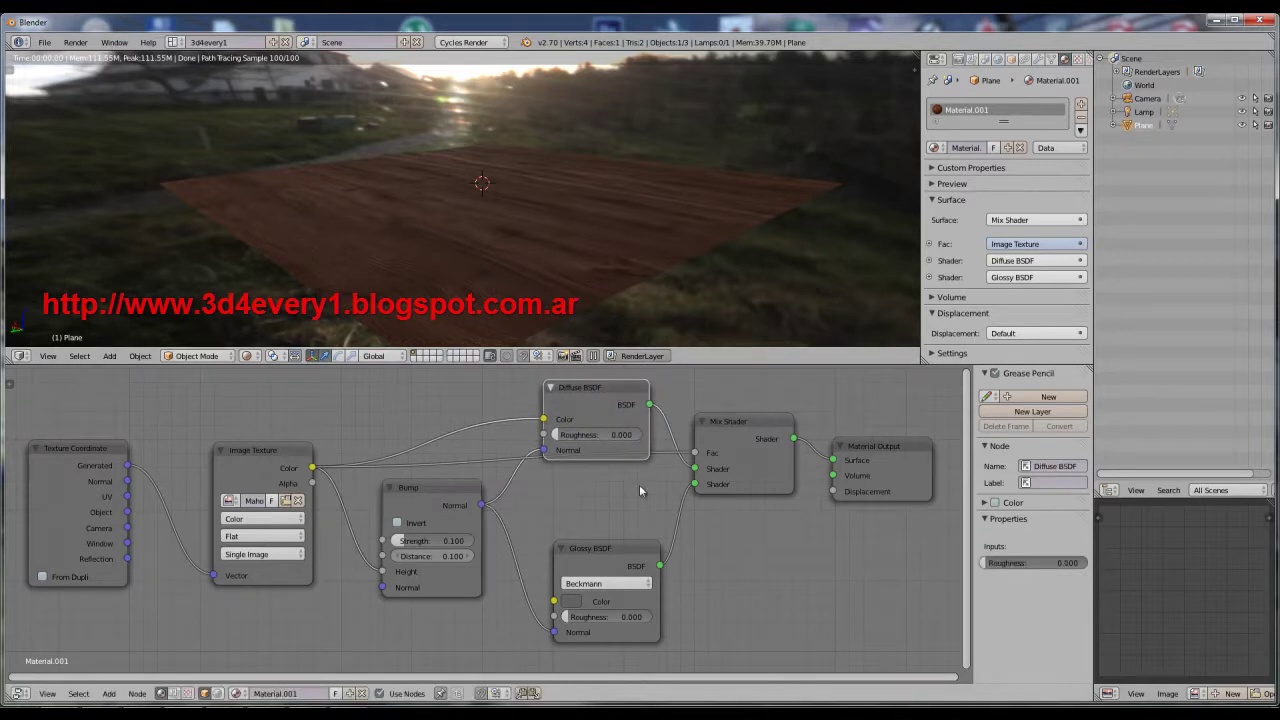
scroll(632, 471, "down", 2)
middle_click_drag(679, 492, 677, 524)
scroll(677, 524, "down", 1)
middle_click_drag(692, 459, 632, 464)
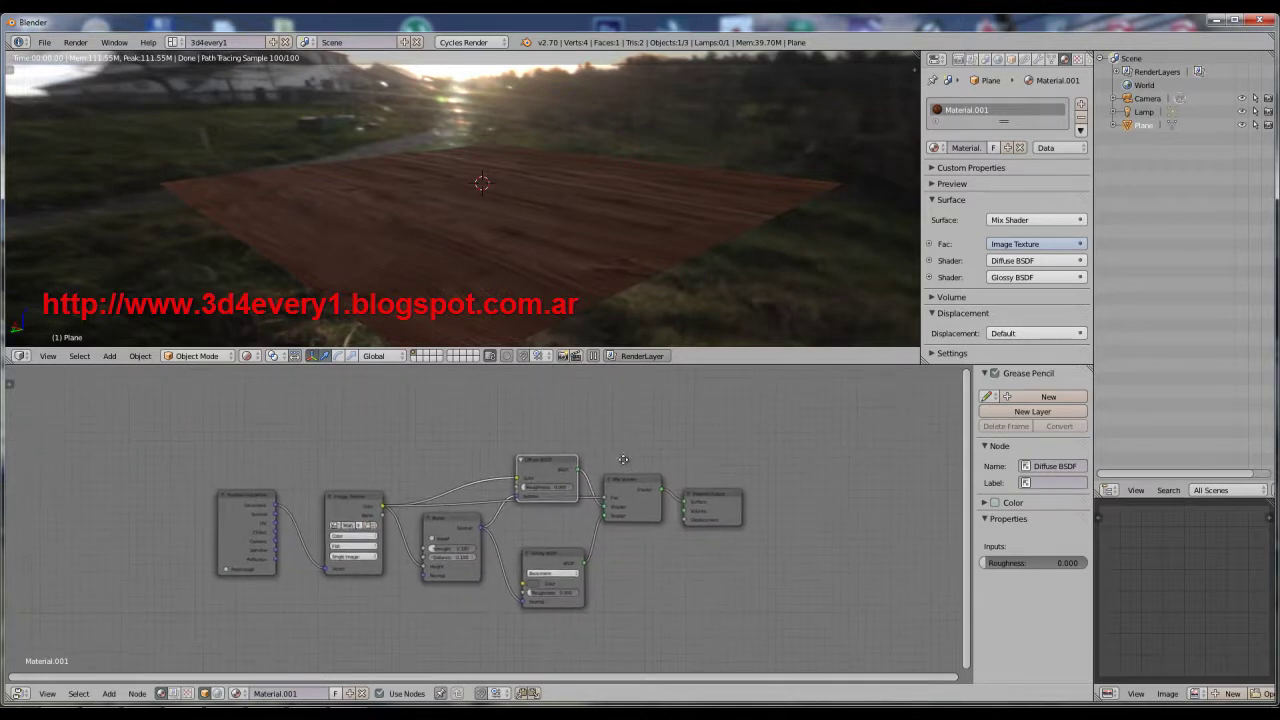
left_click(365, 500)
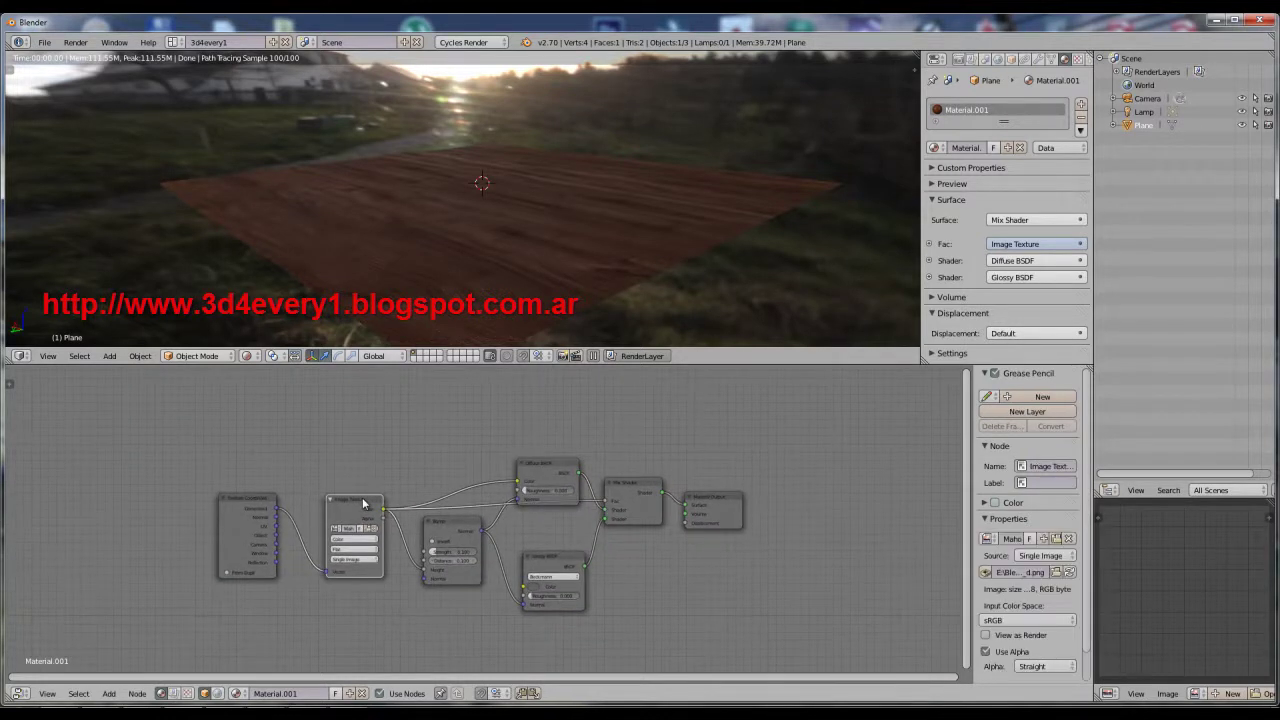
key("shift+d")
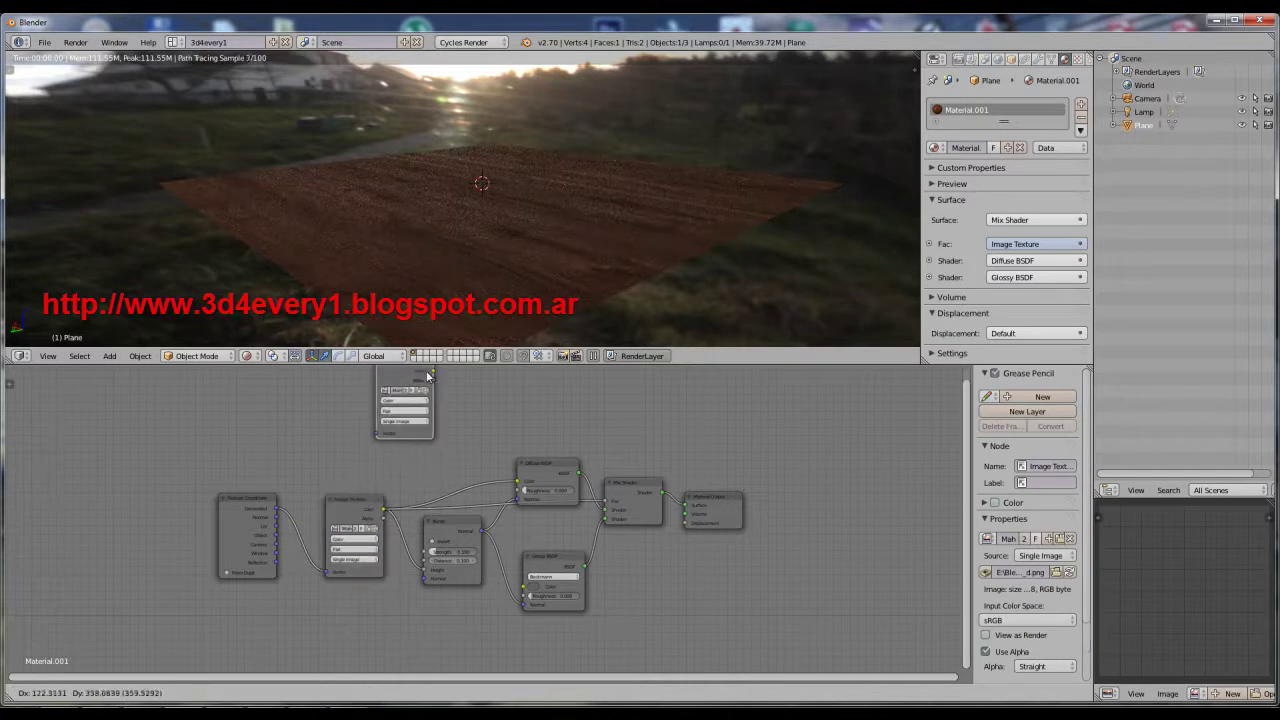
left_click(458, 383)
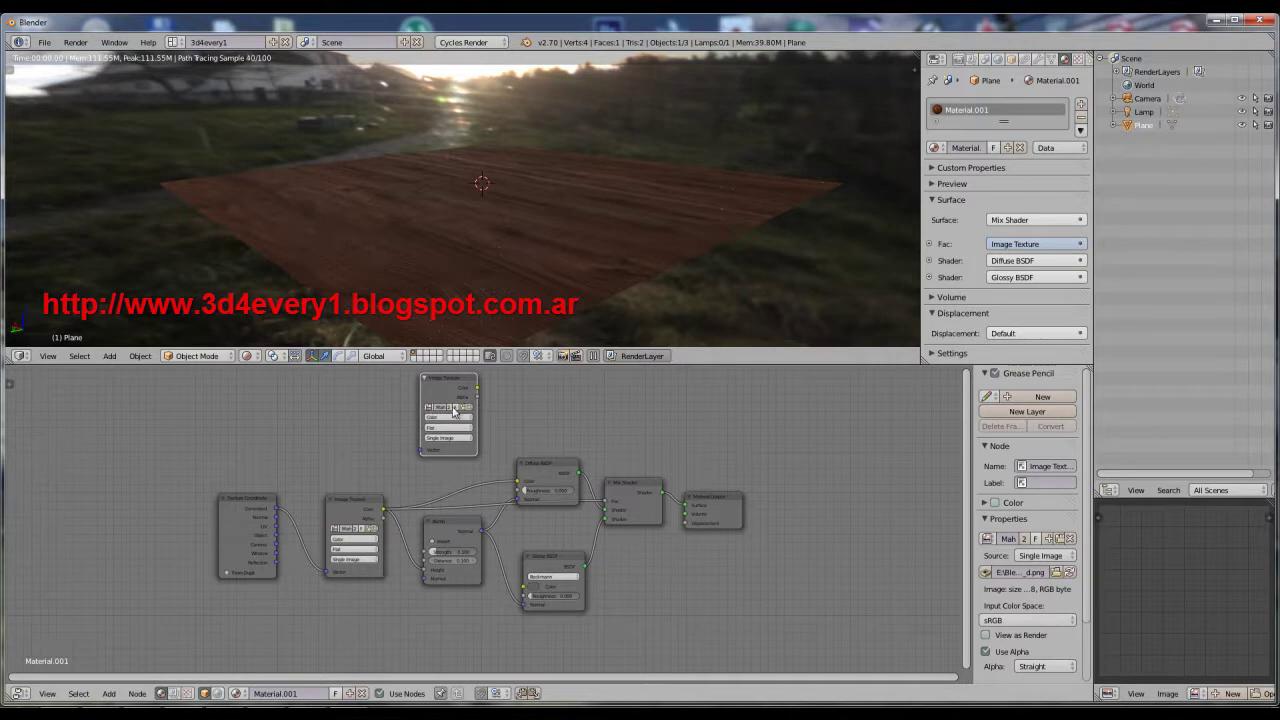
left_click(462, 410)
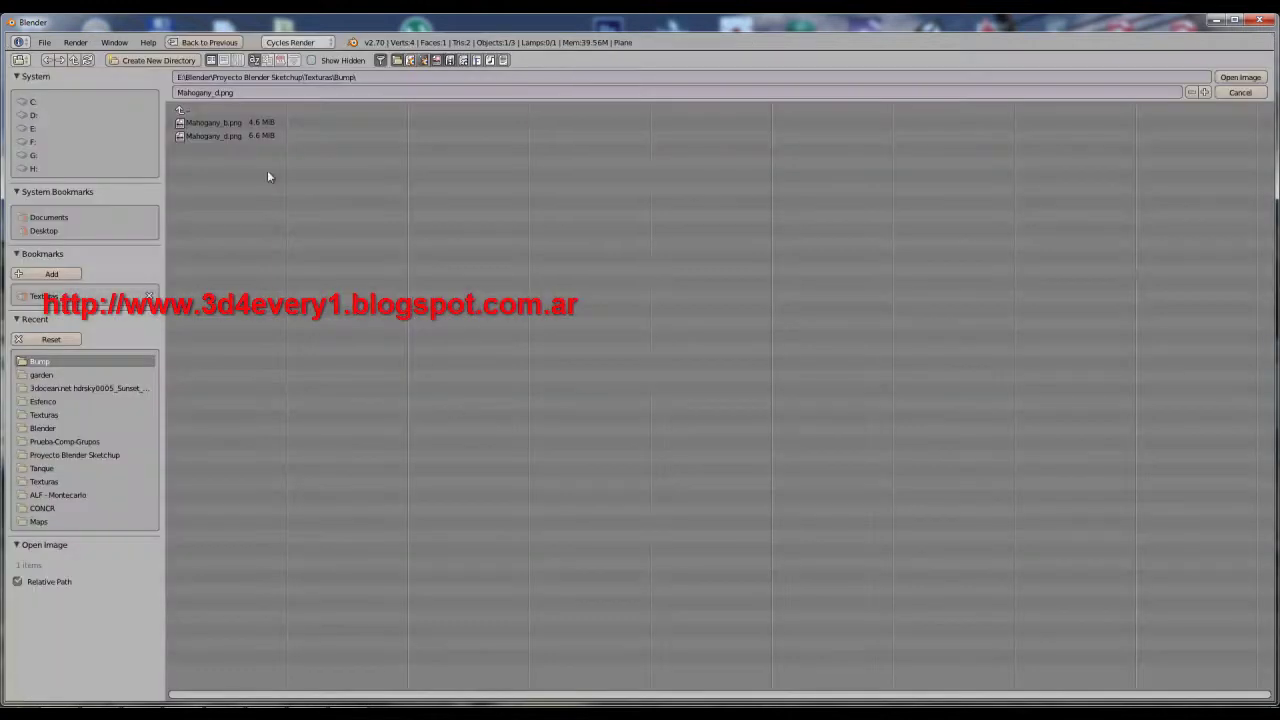
Step: Load Mahogany_b.png from the Bump folder into the duplicated Image Texture node, replacing Mahogany_d.png
left_click(235, 138)
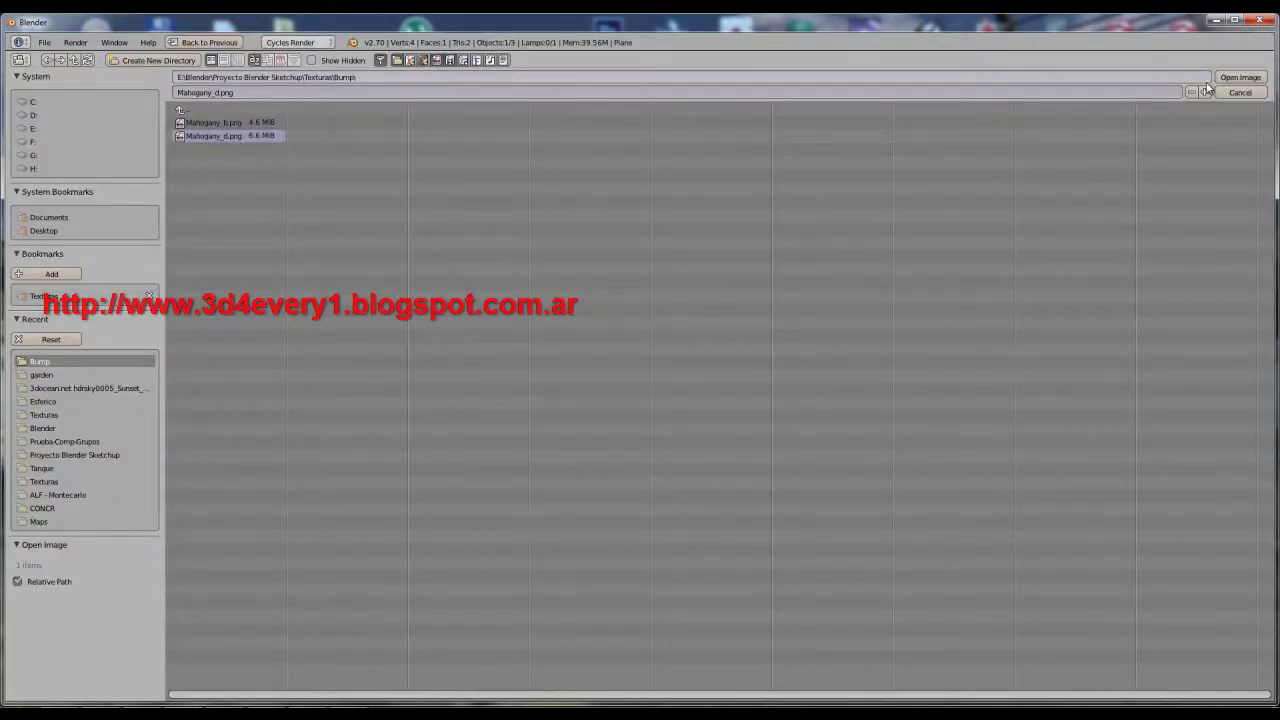
left_click(1240, 77)
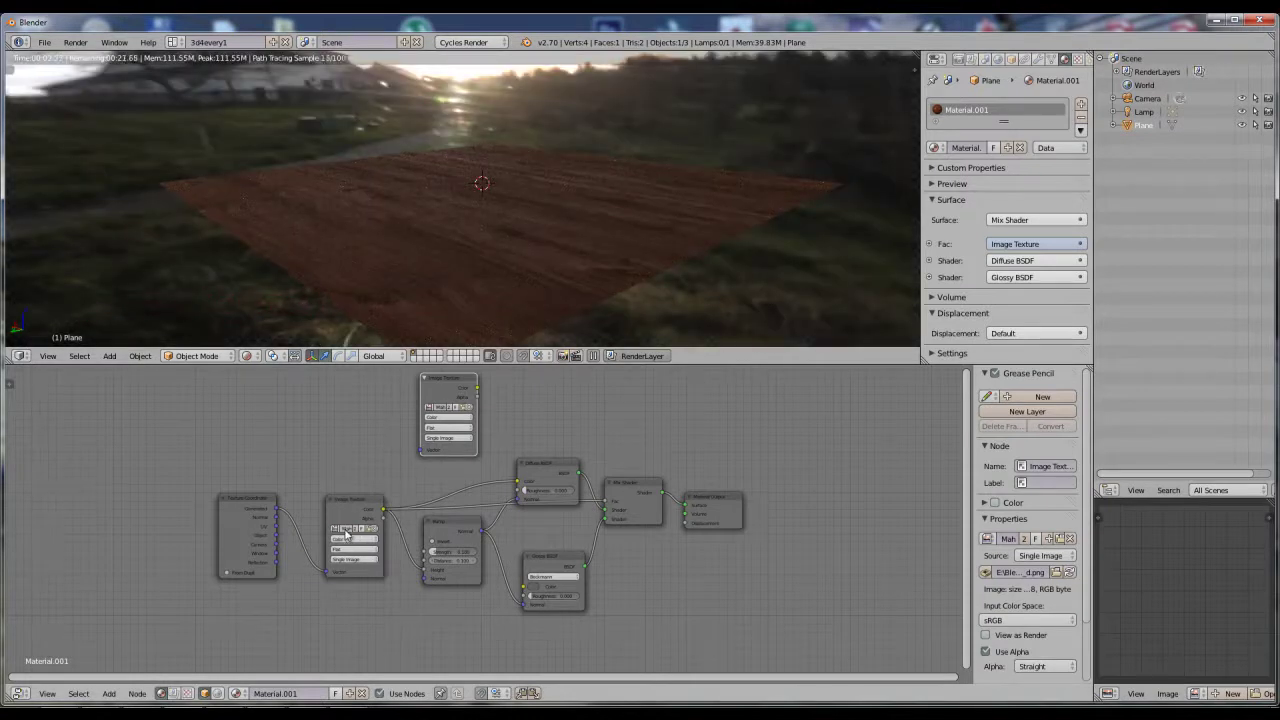
left_click(335, 528)
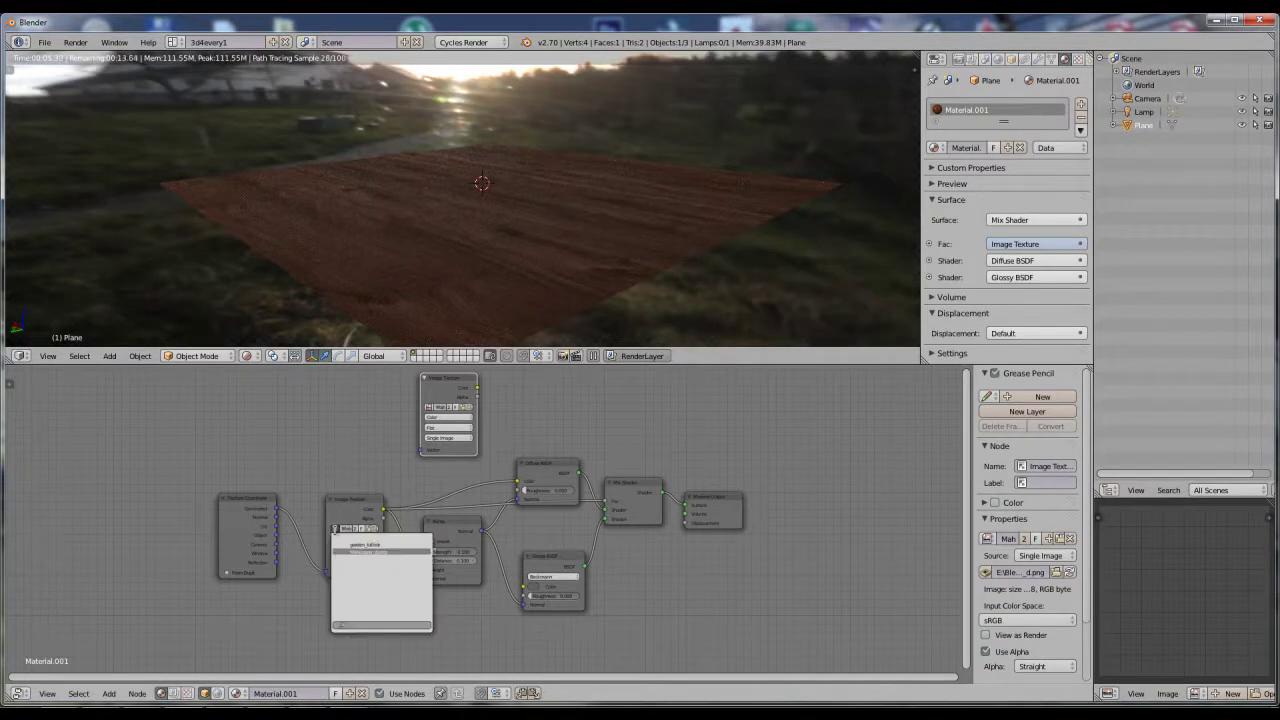
left_click(366, 528)
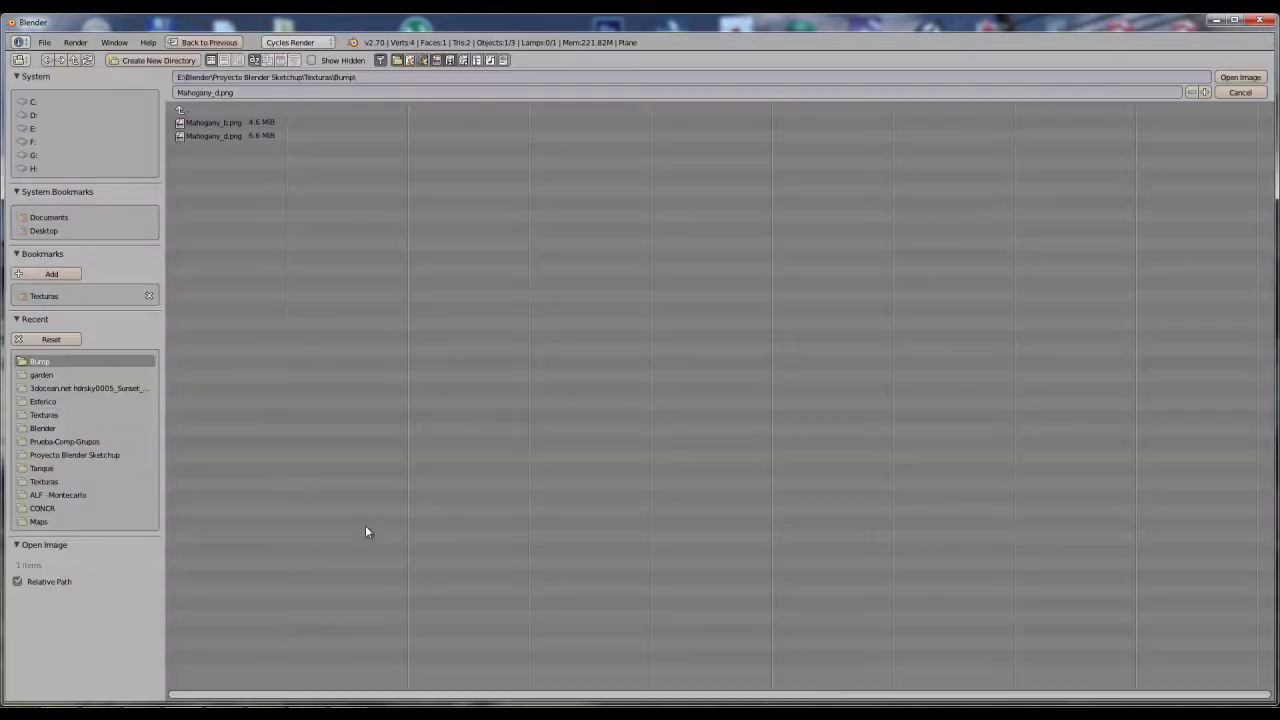
left_click(241, 124)
left_click(1224, 78)
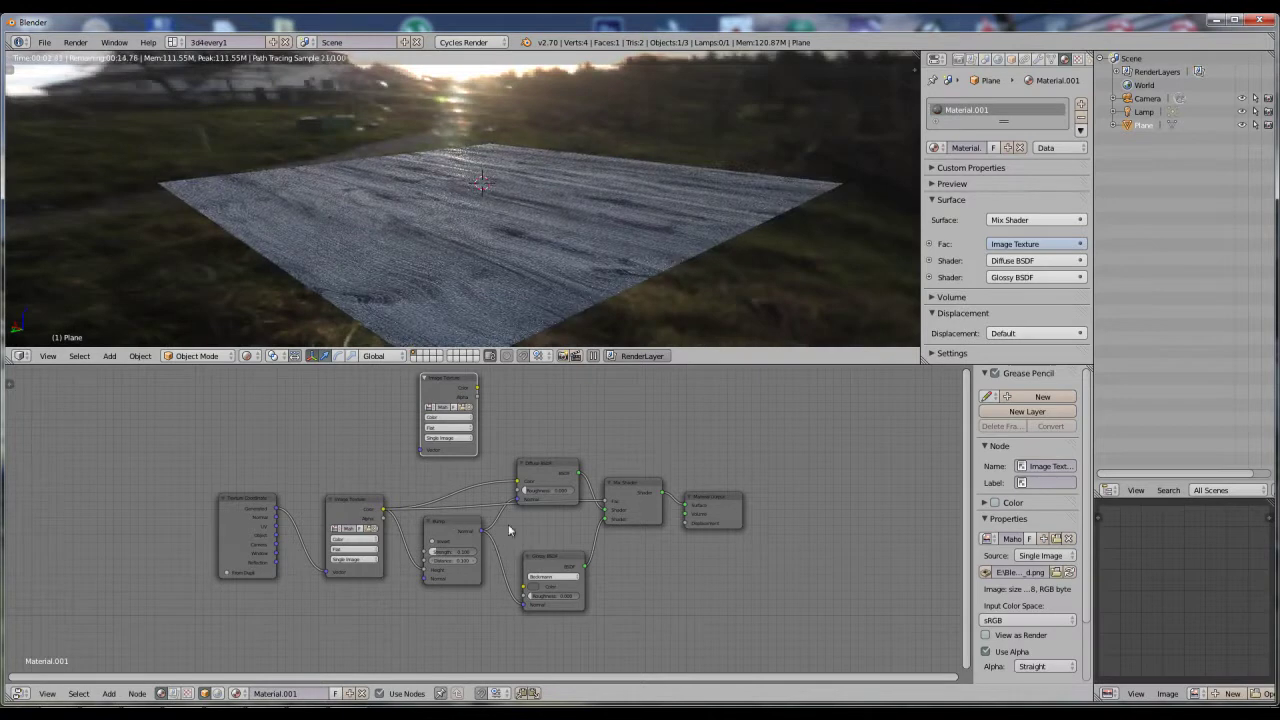
Step: Cut the old links and connect the top Image Texture's Color to Diffuse Color and Mix Shader Fac
left_click_drag(606, 500, 424, 508)
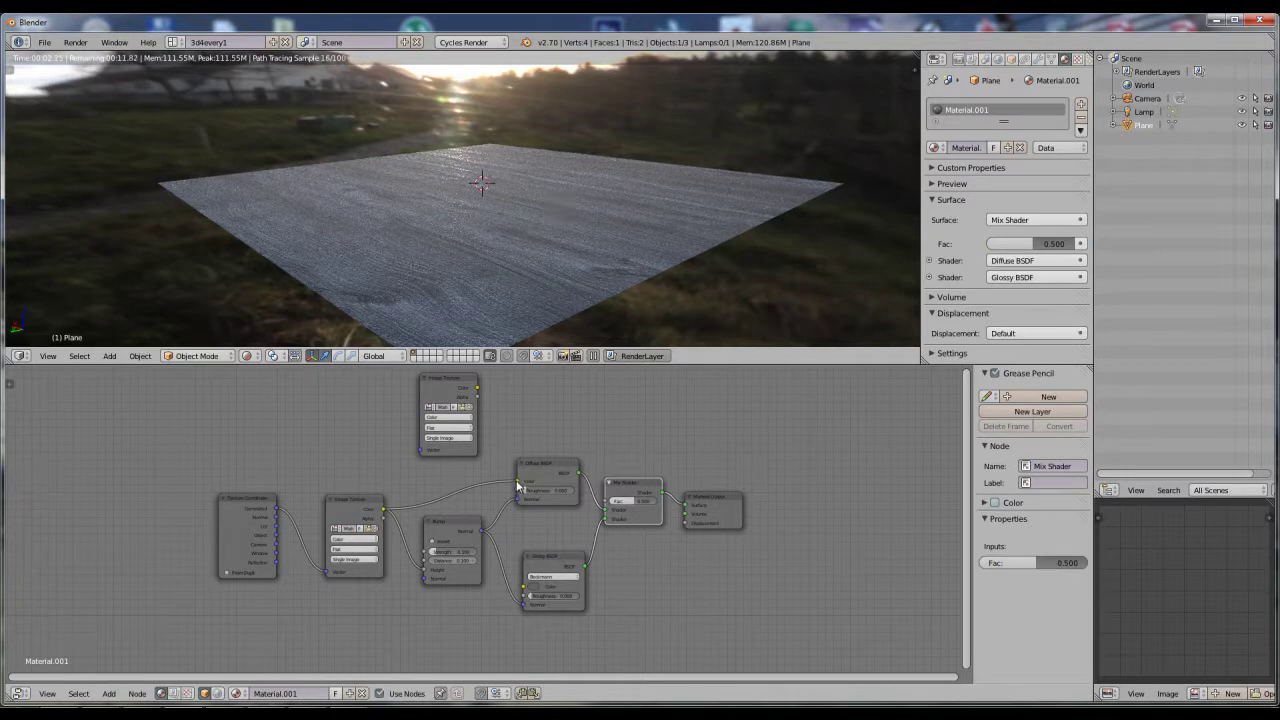
left_click_drag(518, 487, 423, 480)
left_click(458, 392)
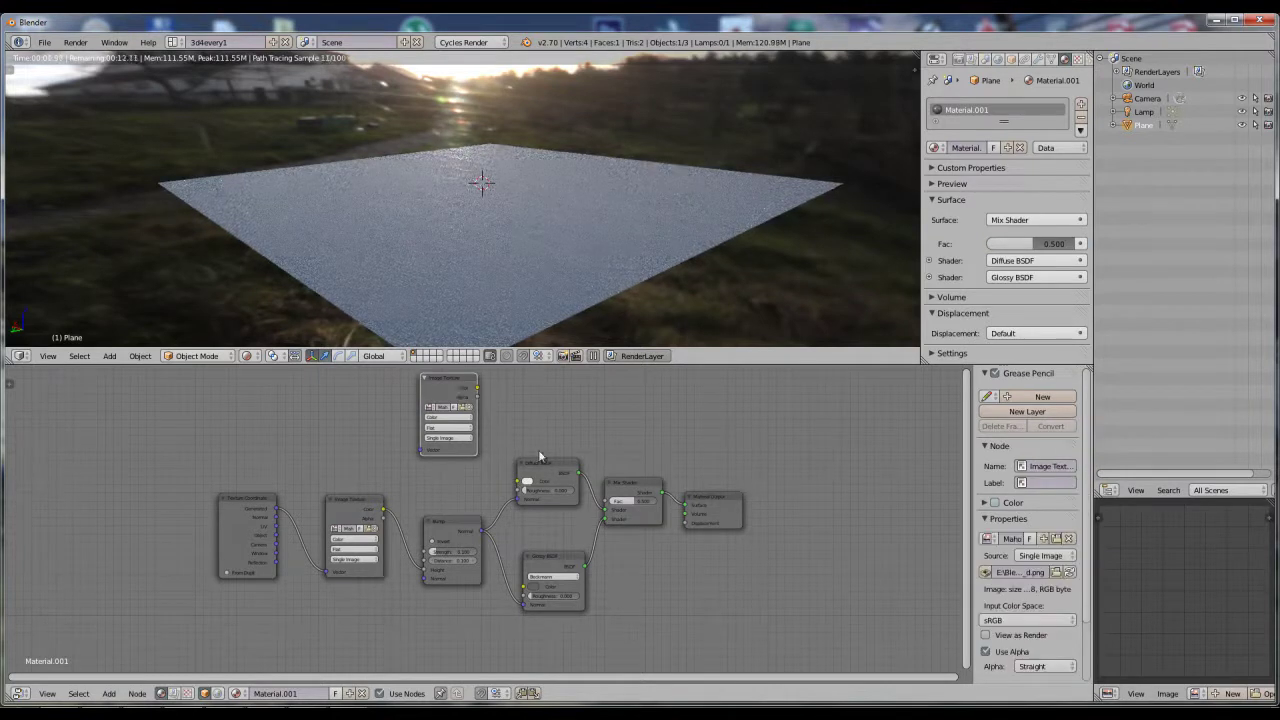
left_click(550, 470)
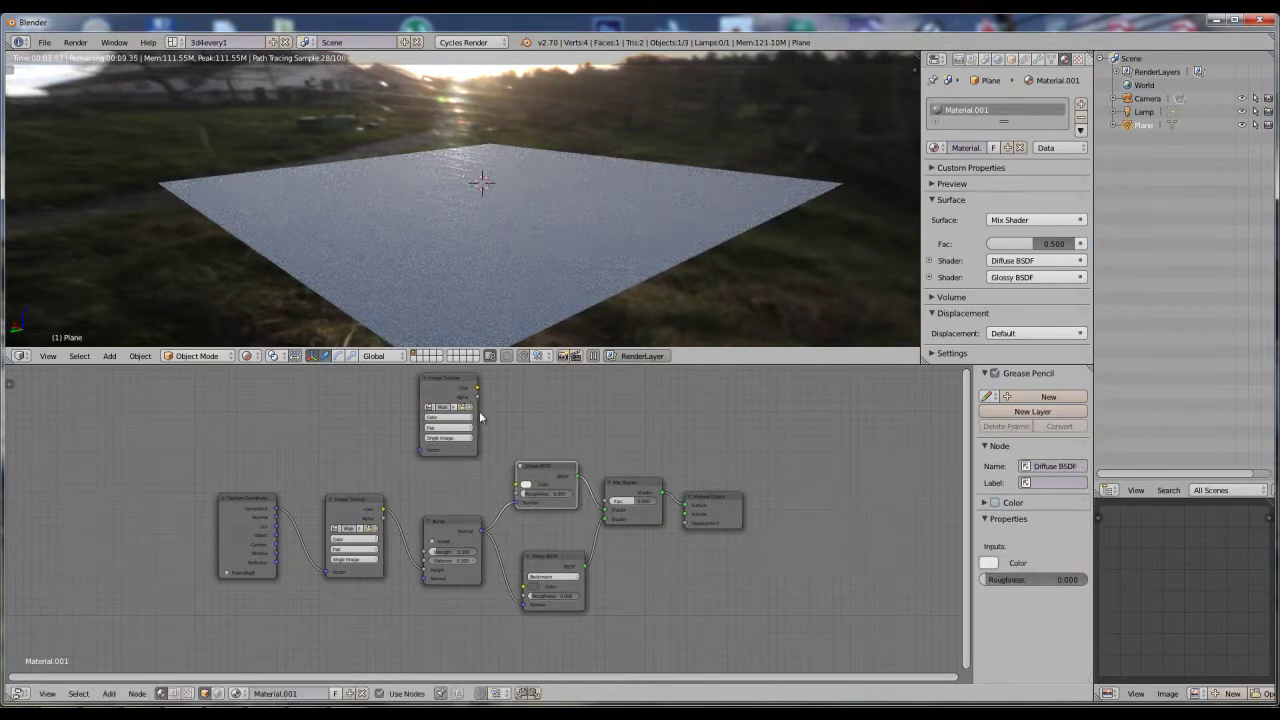
left_click_drag(477, 388, 514, 485)
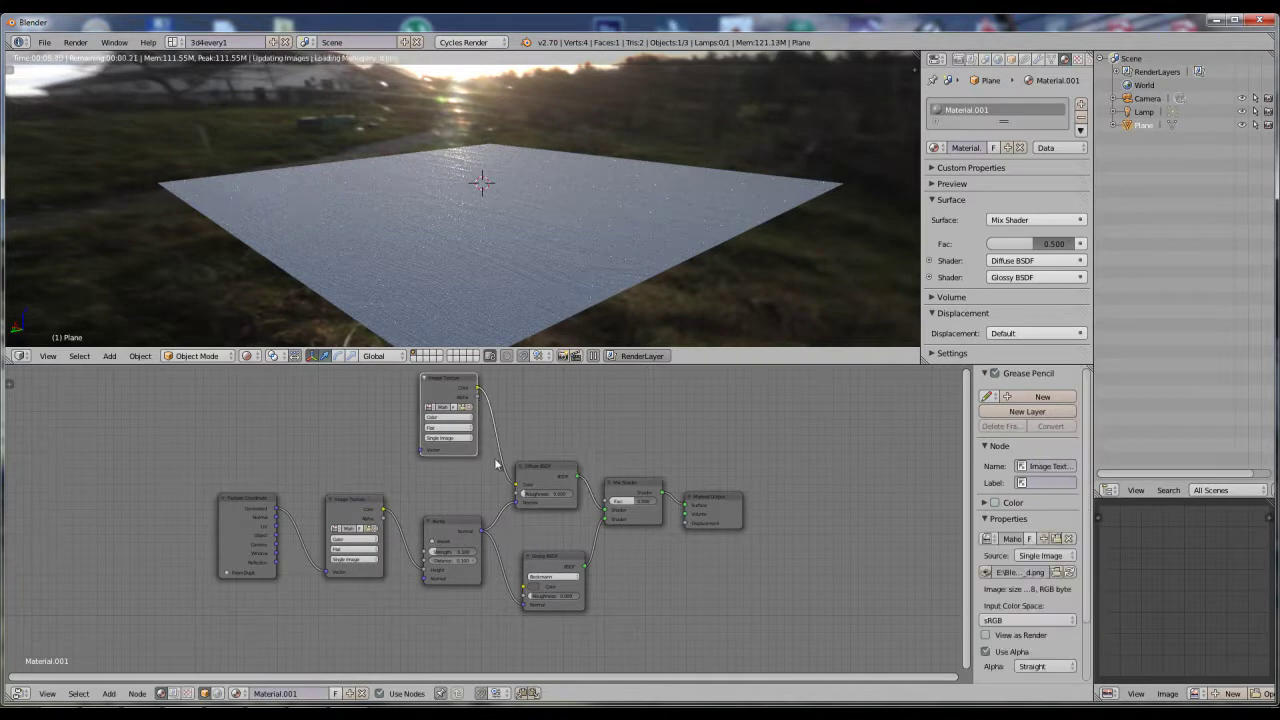
left_click_drag(477, 388, 603, 503)
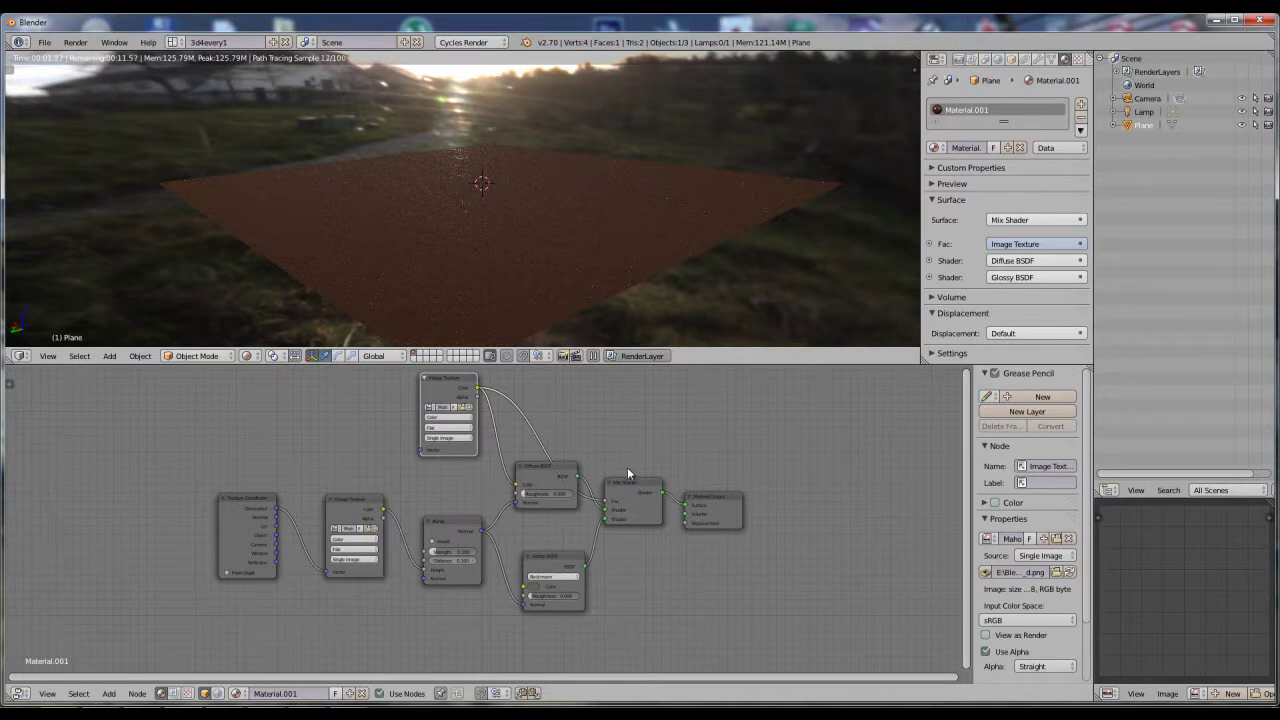
Step: Rearrange the Diffuse, Mix Shader and Material Output nodes, and link Texture Coordinate to the top Image Texture
left_click_drag(545, 477, 542, 512)
left_click_drag(651, 483, 663, 468)
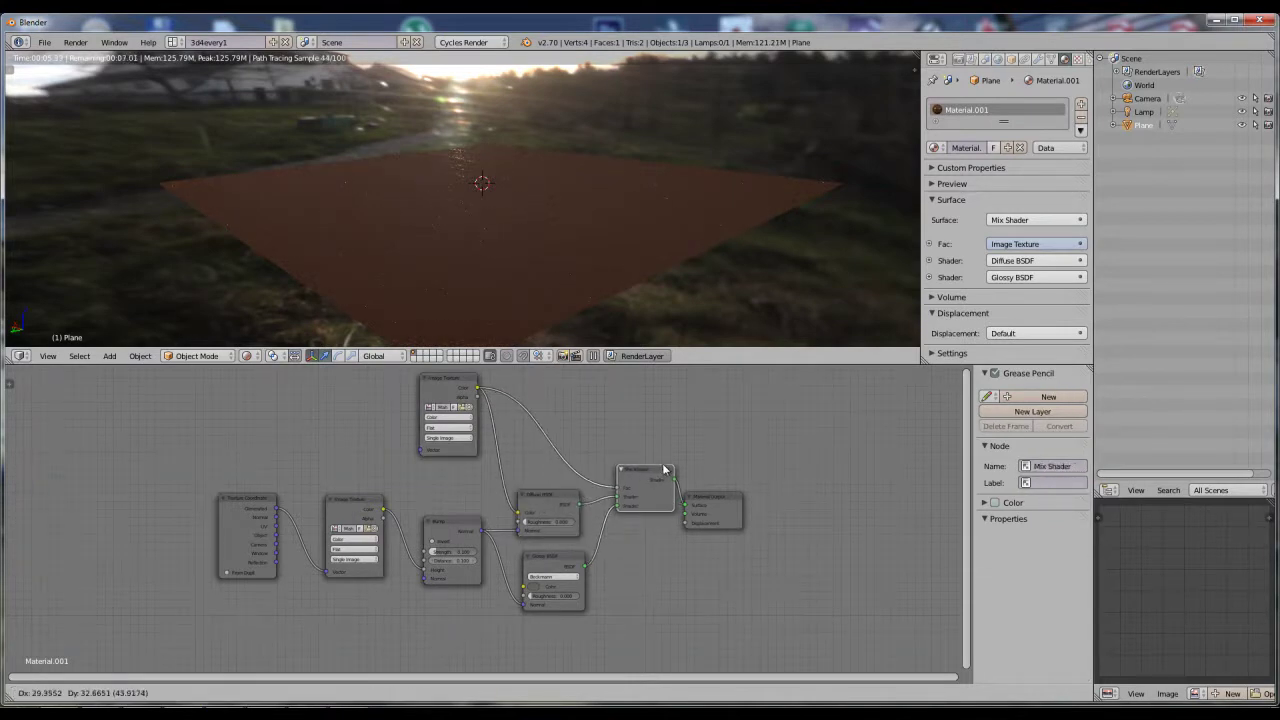
left_click_drag(740, 494, 773, 457)
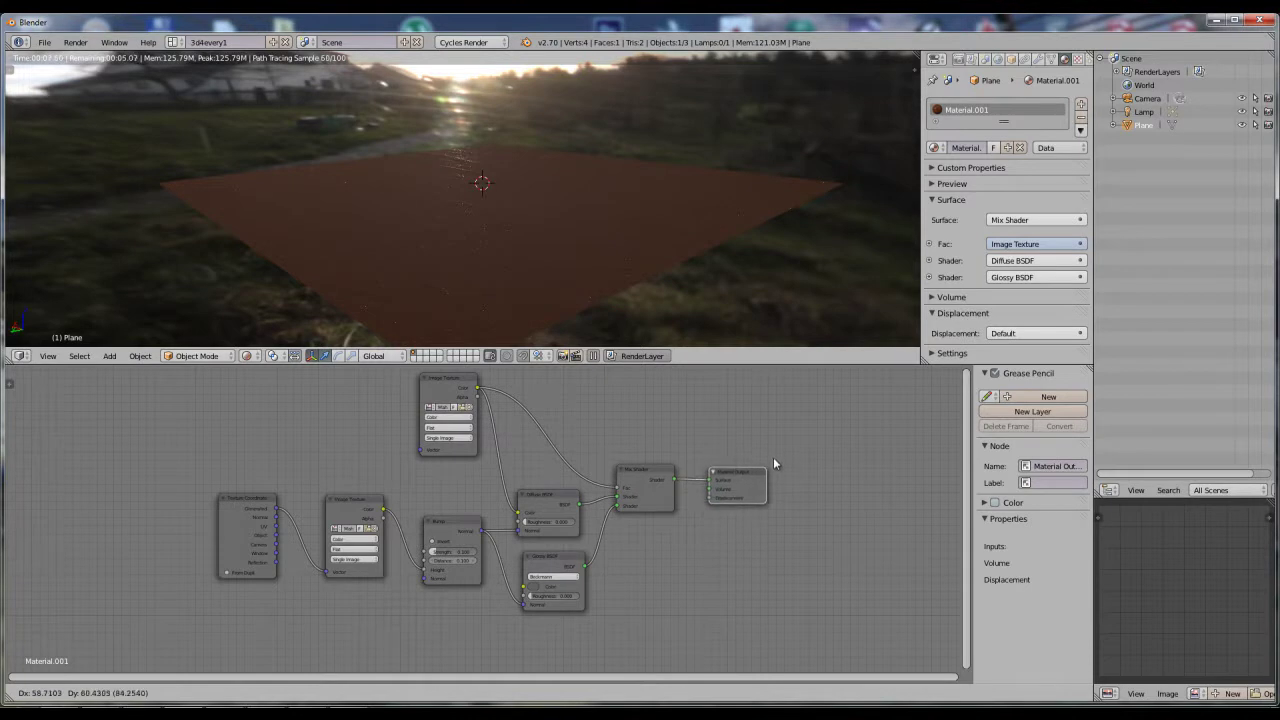
left_click_drag(548, 497, 549, 495)
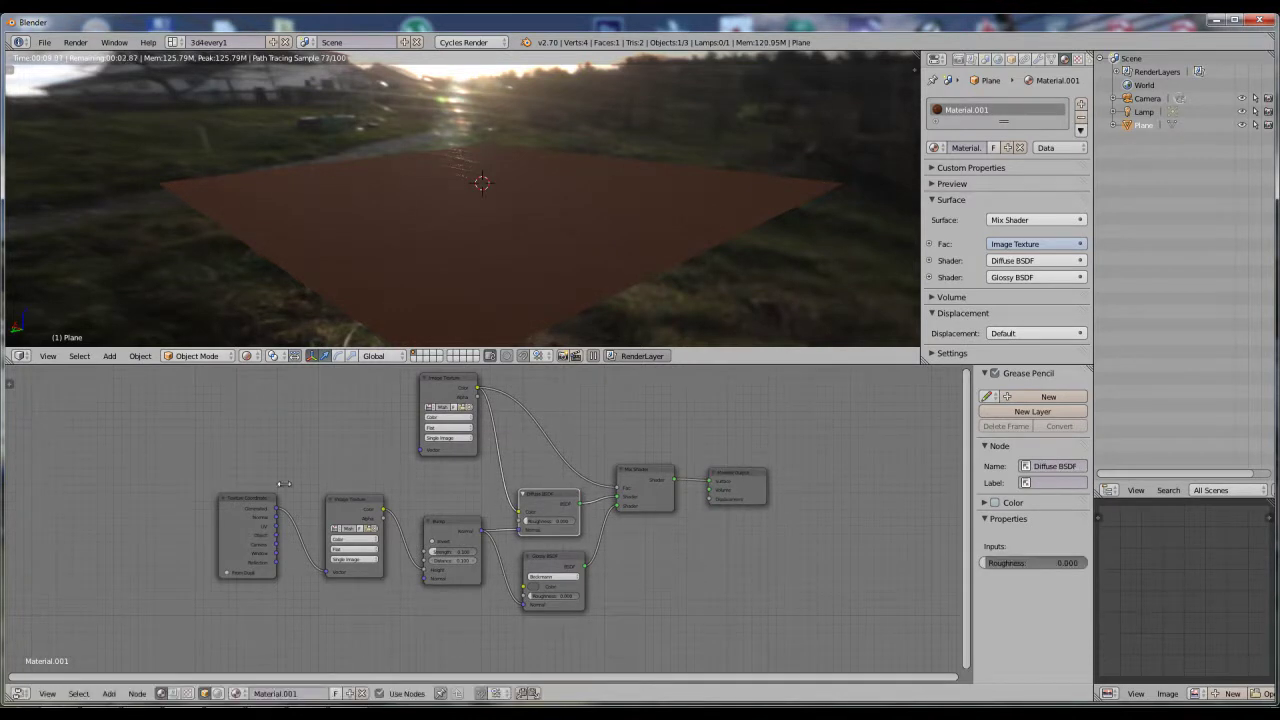
left_click_drag(276, 508, 420, 450)
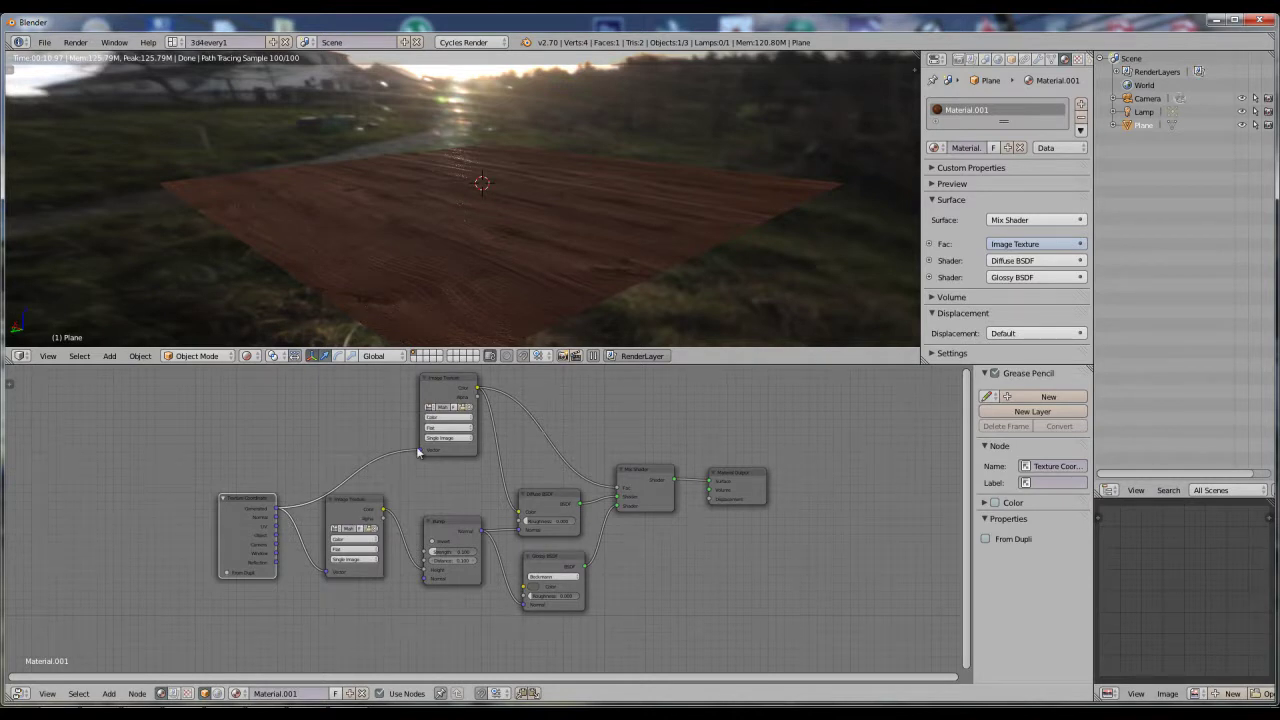
Step: Relink the top Image Texture's Vector input to the Texture Coordinate Generated output
left_click_drag(420, 450, 358, 476)
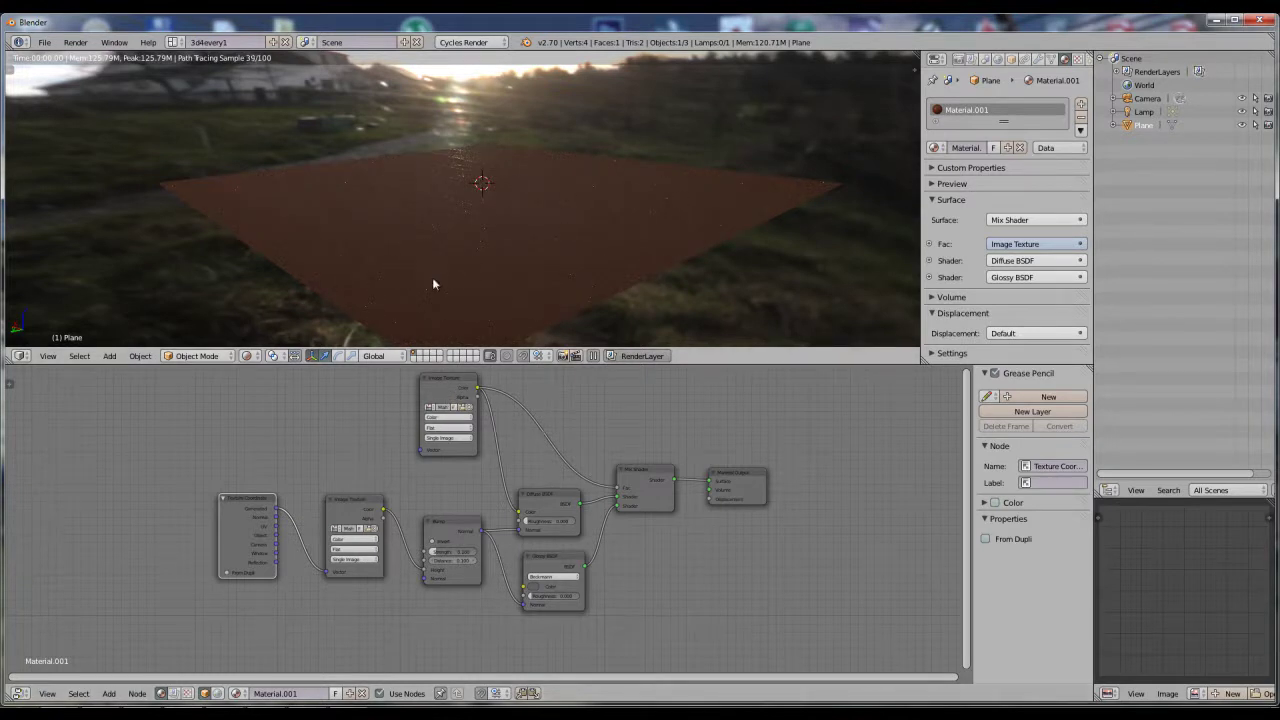
left_click_drag(277, 508, 420, 450)
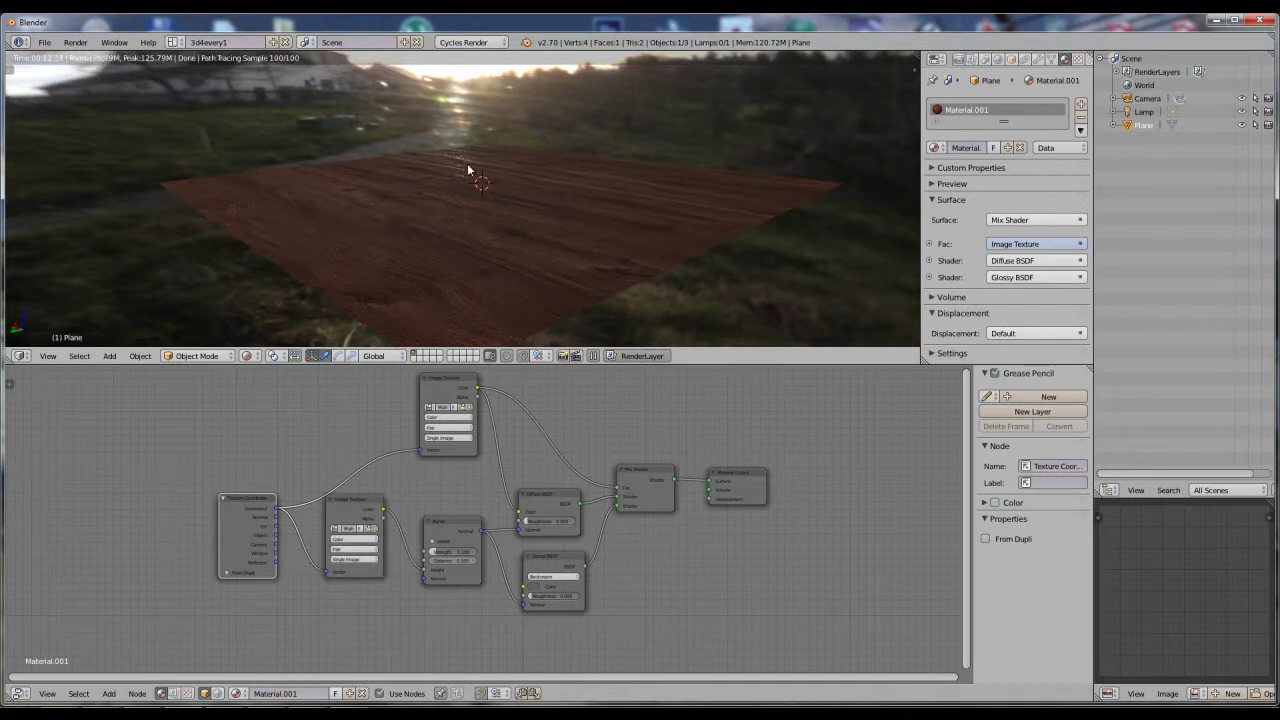
Step: Darken the Glossy BSDF colour further and adjust its Roughness for softer reflections
left_click(540, 590)
left_click_drag(597, 508, 598, 485)
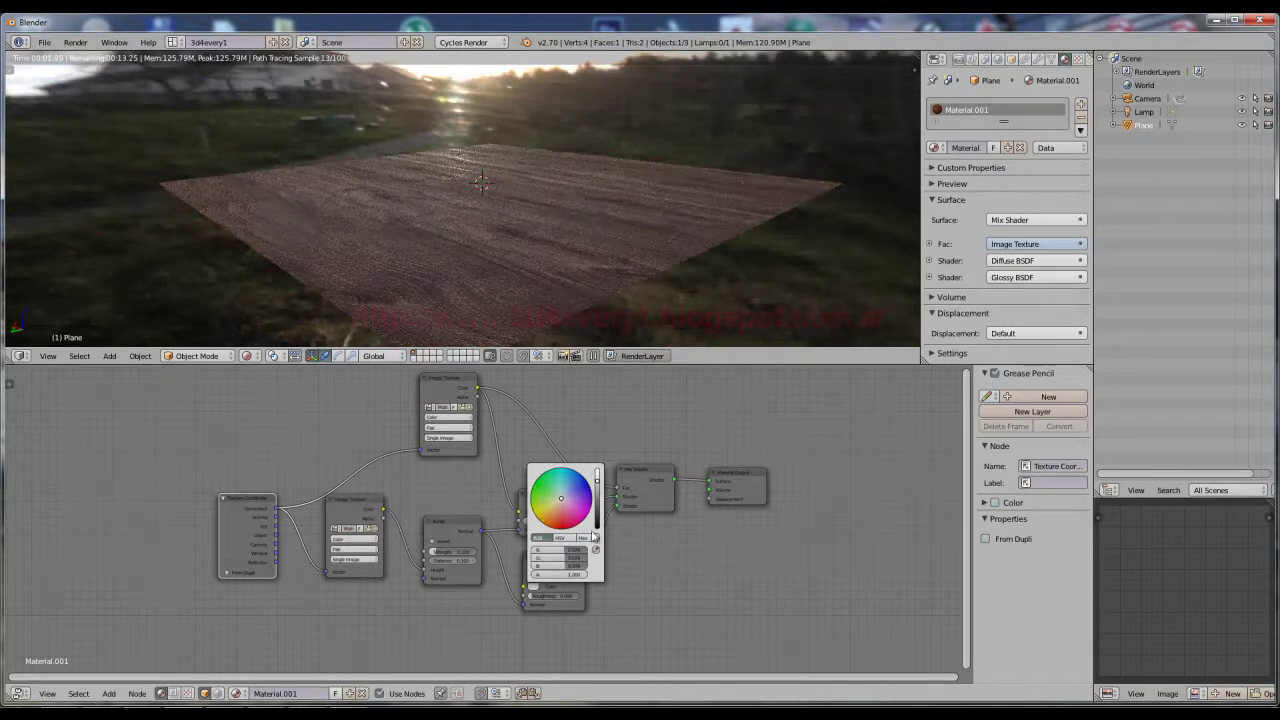
left_click_drag(598, 493, 598, 500)
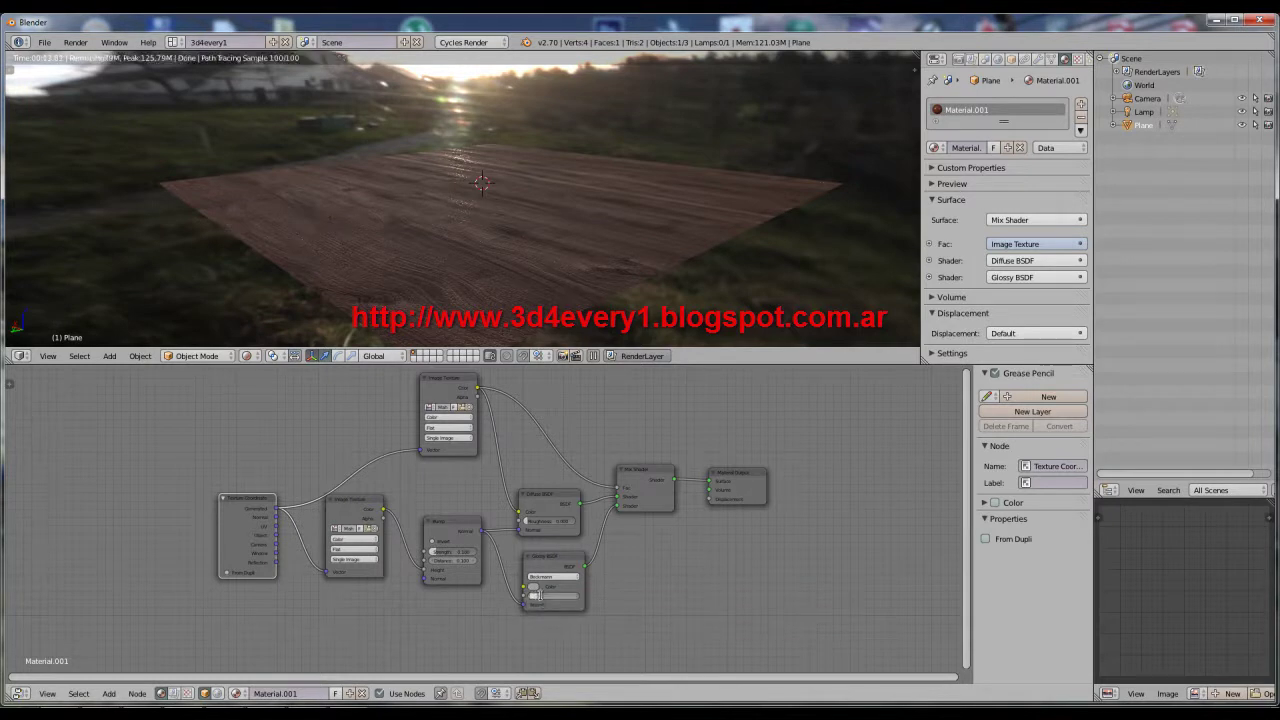
left_click_drag(538, 595, 542, 595)
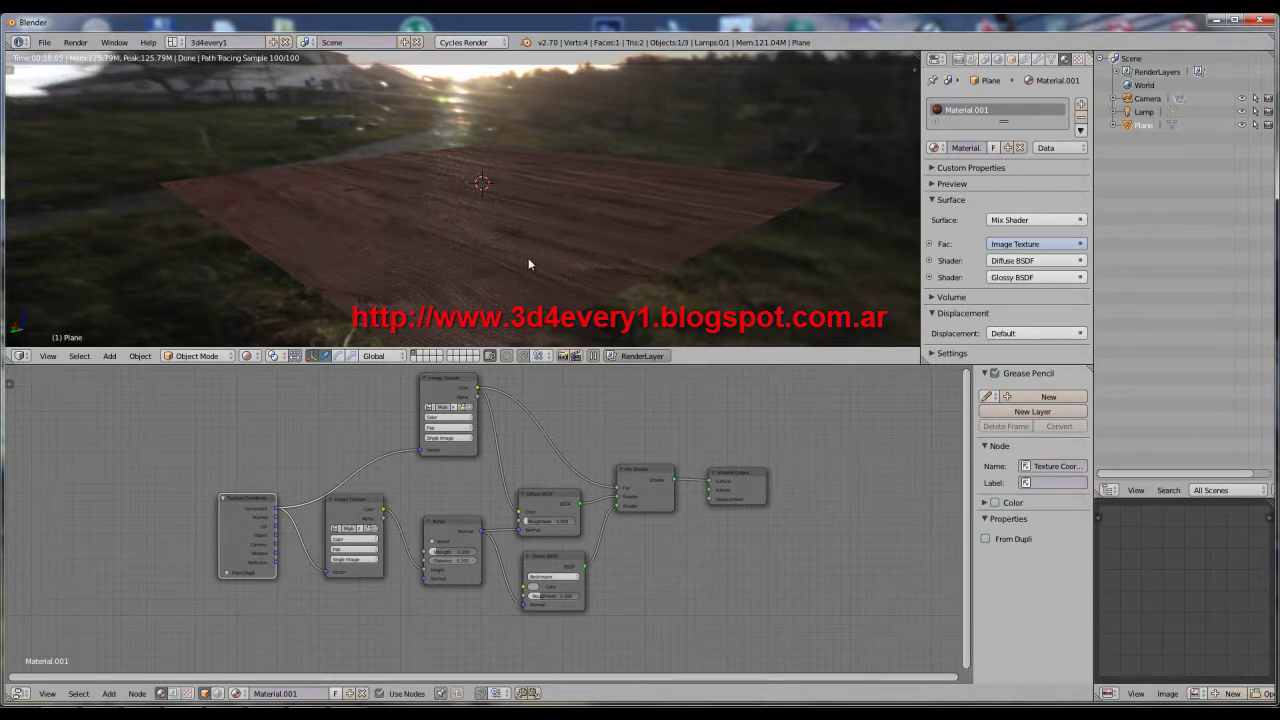
Step: Nudge the second Image Texture node and re-enter the Bump Strength value twice to refine the grain
left_click_drag(363, 503, 376, 514)
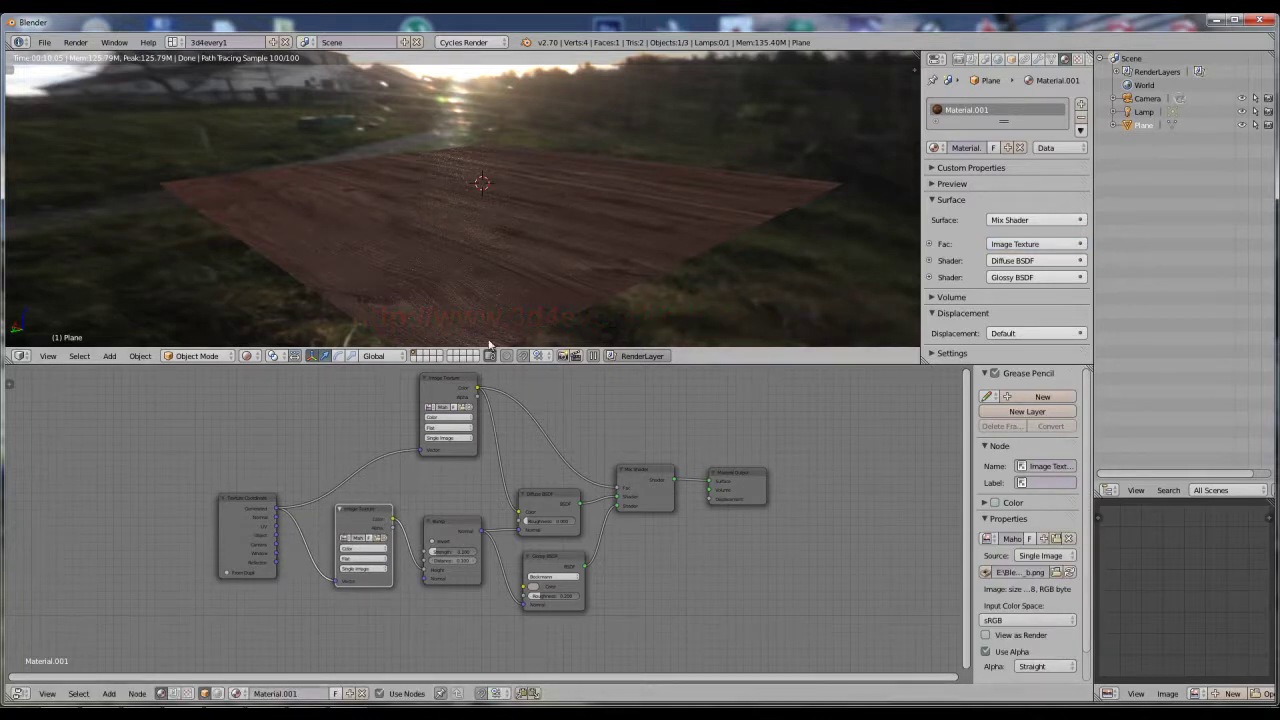
left_click(466, 556)
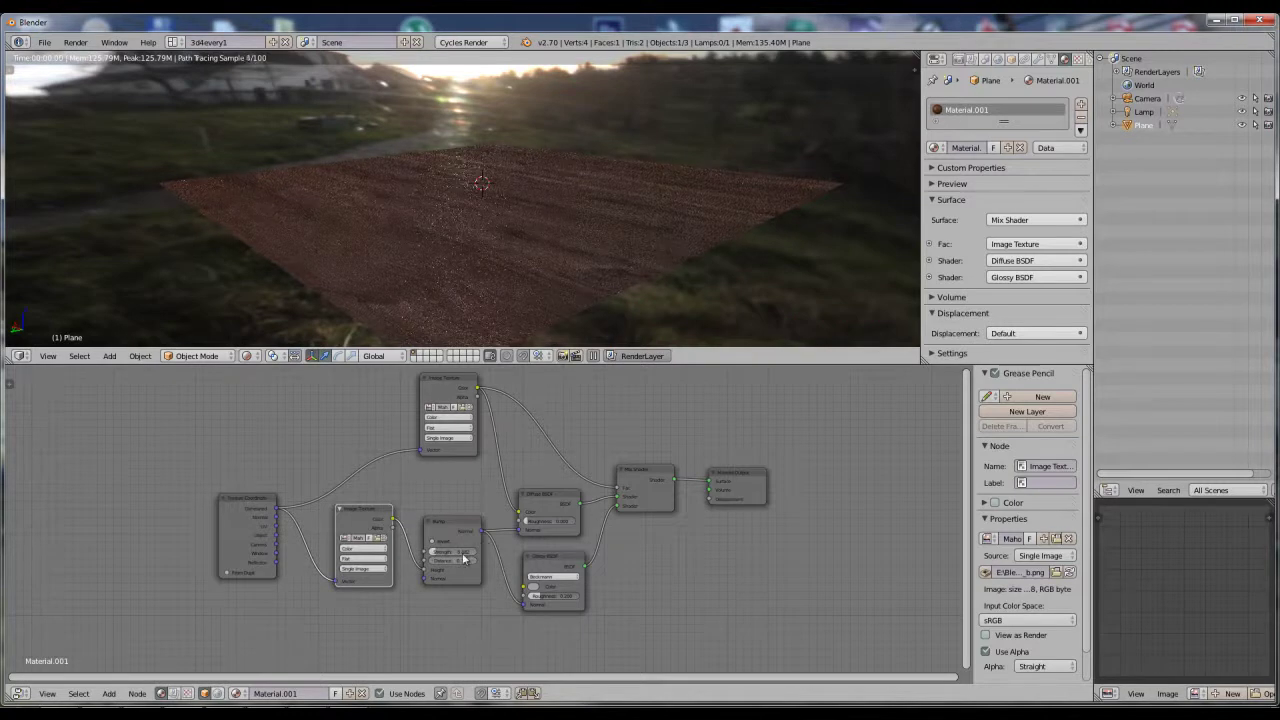
left_click(463, 552)
key("Return")
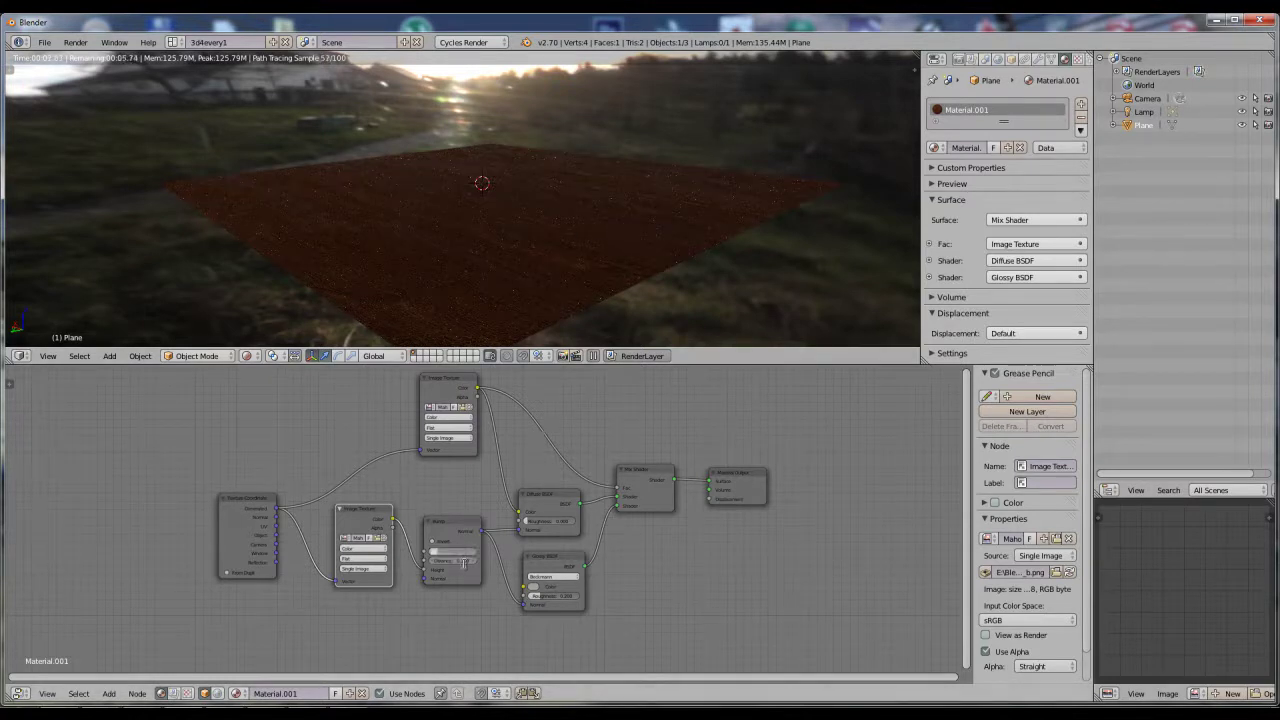
key("Return")
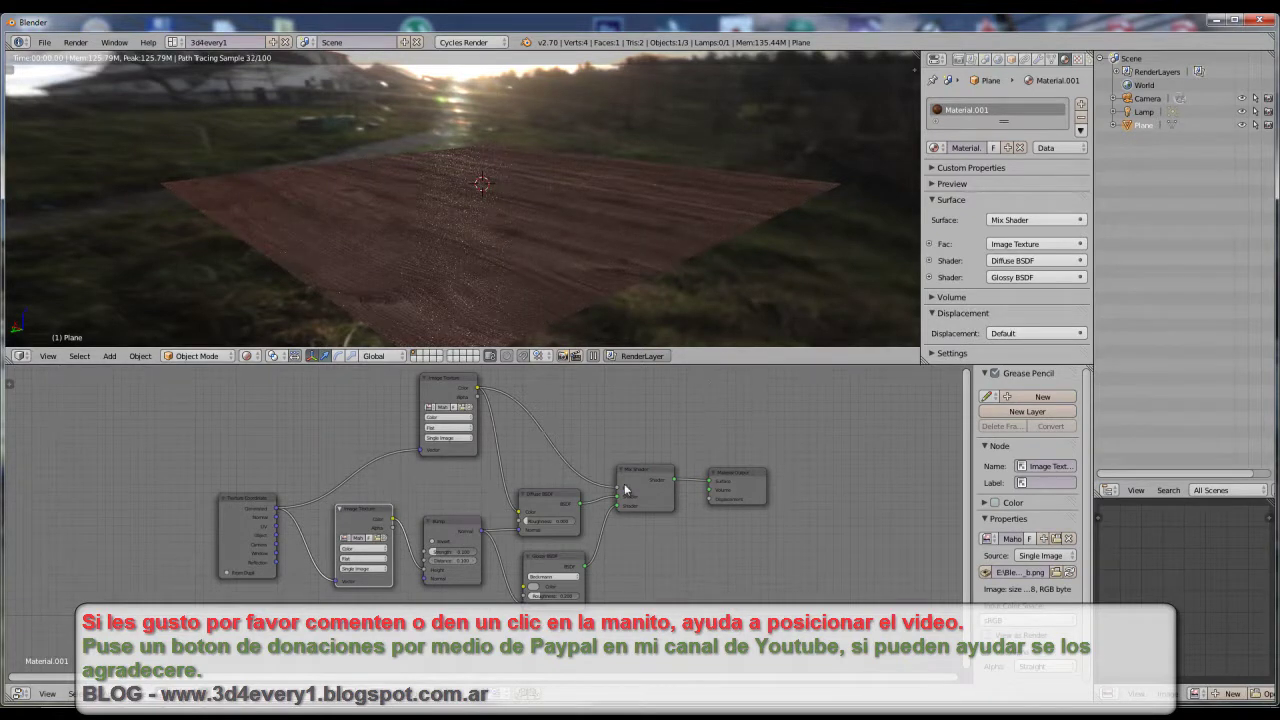
Step: Zoom the Node Editor in on the finished mahogany material nodes
scroll(612, 462, "up", 1)
scroll(630, 466, "up", 1)
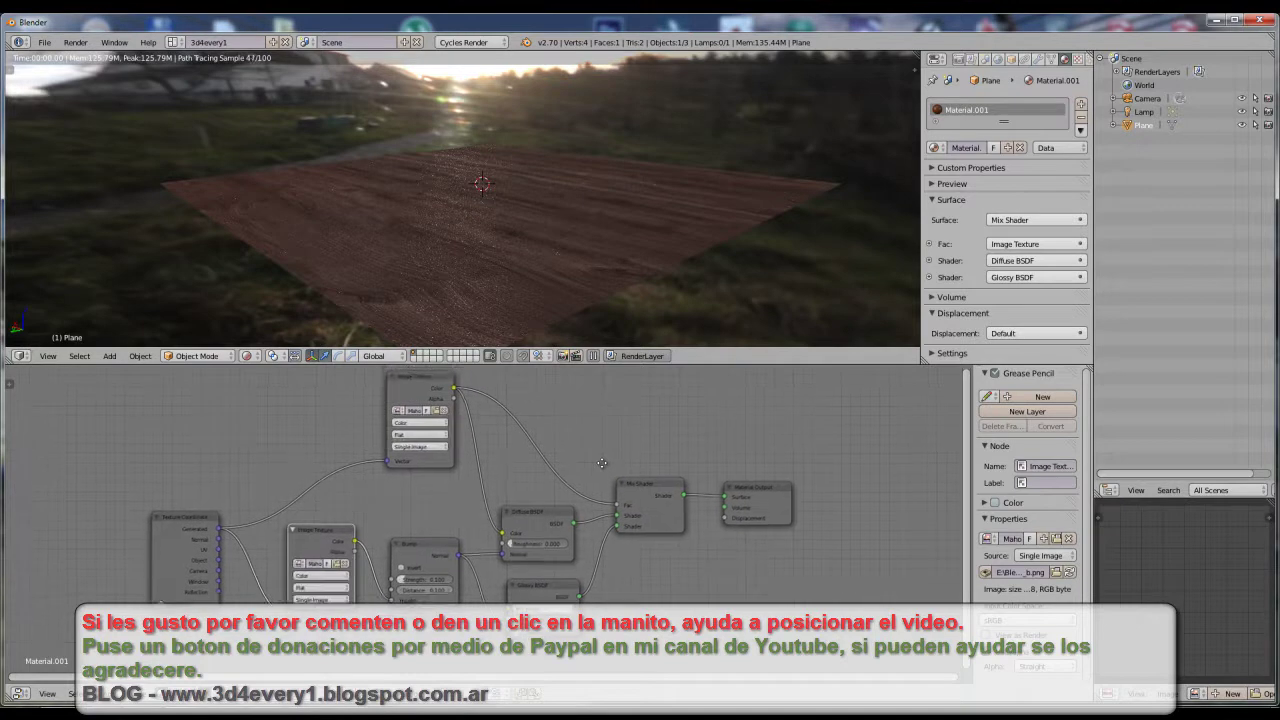